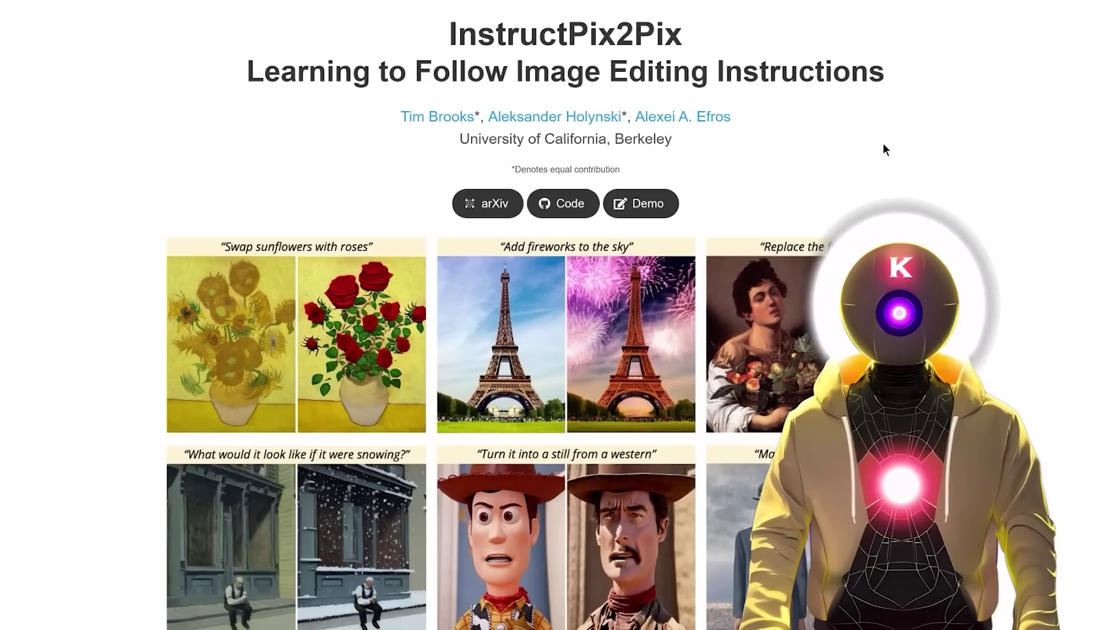
Scroll the InstructPix2Pix project page past the example edits to the failure cases and BibTeX
{"action": "scroll", "coordinate": [979, 223], "scroll_direction": "down", "scroll_amount": 15}
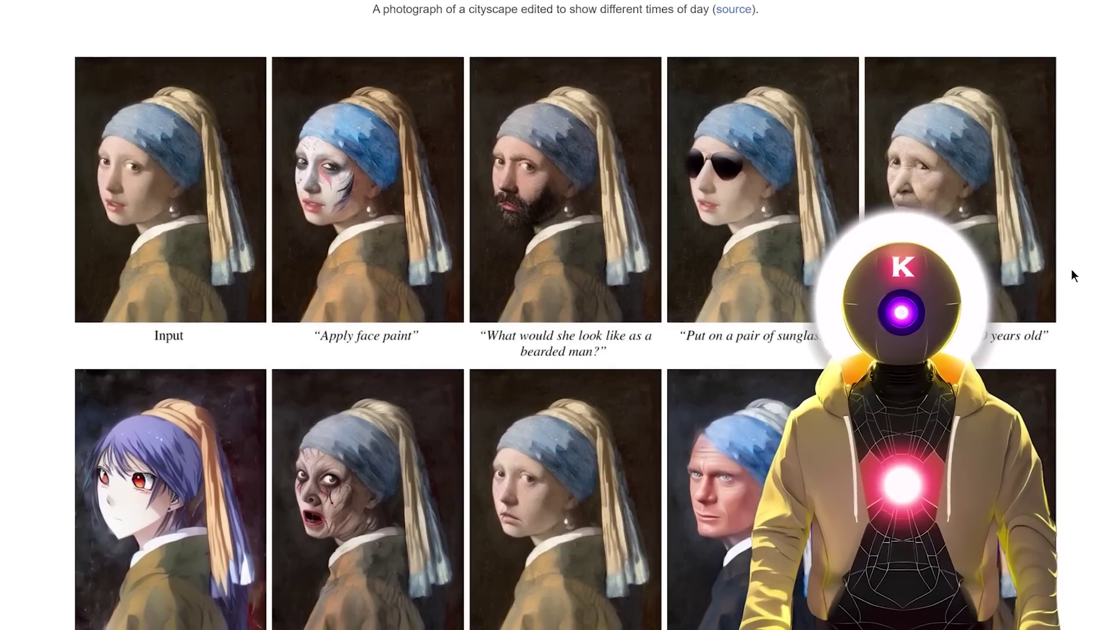
{"action": "scroll", "coordinate": [1086, 261], "scroll_direction": "down", "scroll_amount": 2}
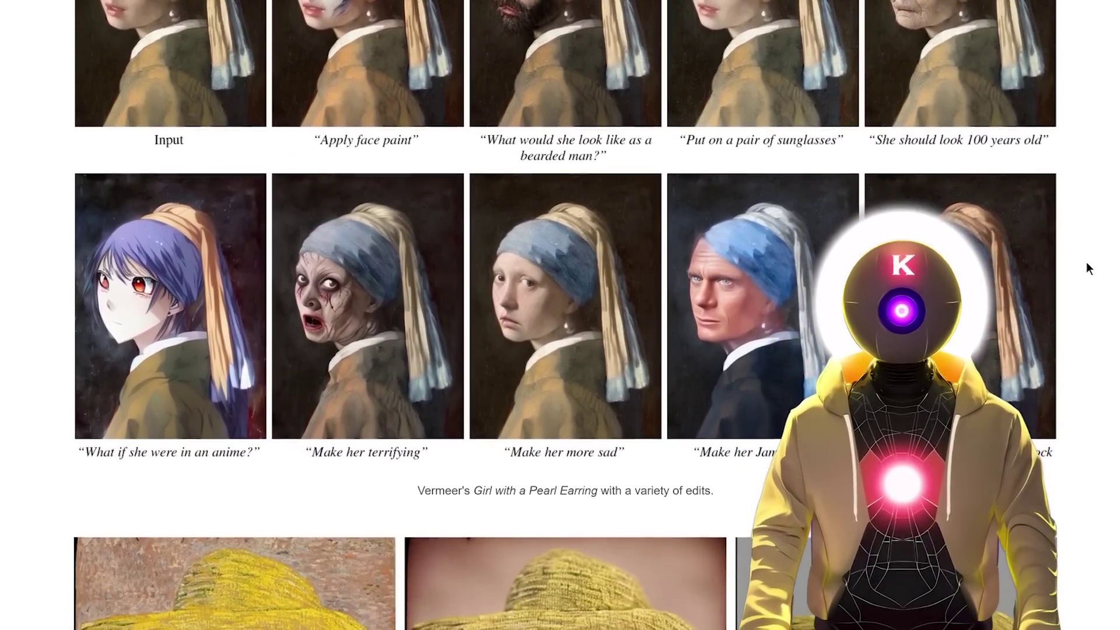
{"action": "scroll", "coordinate": [1087, 264], "scroll_direction": "down", "scroll_amount": 2}
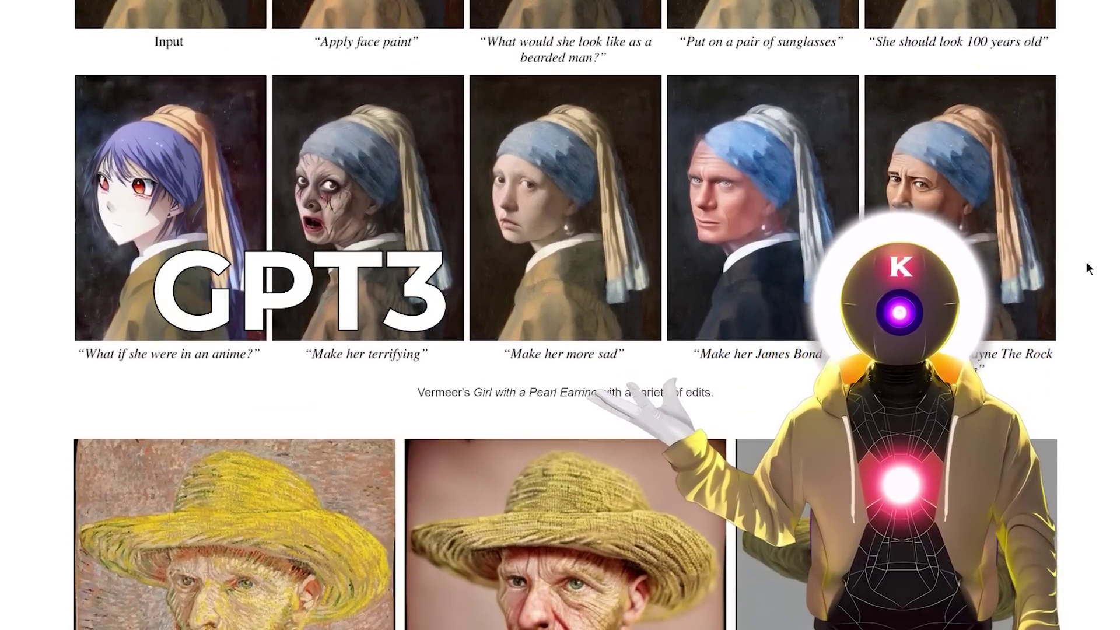
{"action": "scroll", "coordinate": [1087, 264], "scroll_direction": "down", "scroll_amount": 2}
{"action": "scroll", "coordinate": [1086, 261], "scroll_direction": "down", "scroll_amount": 5}
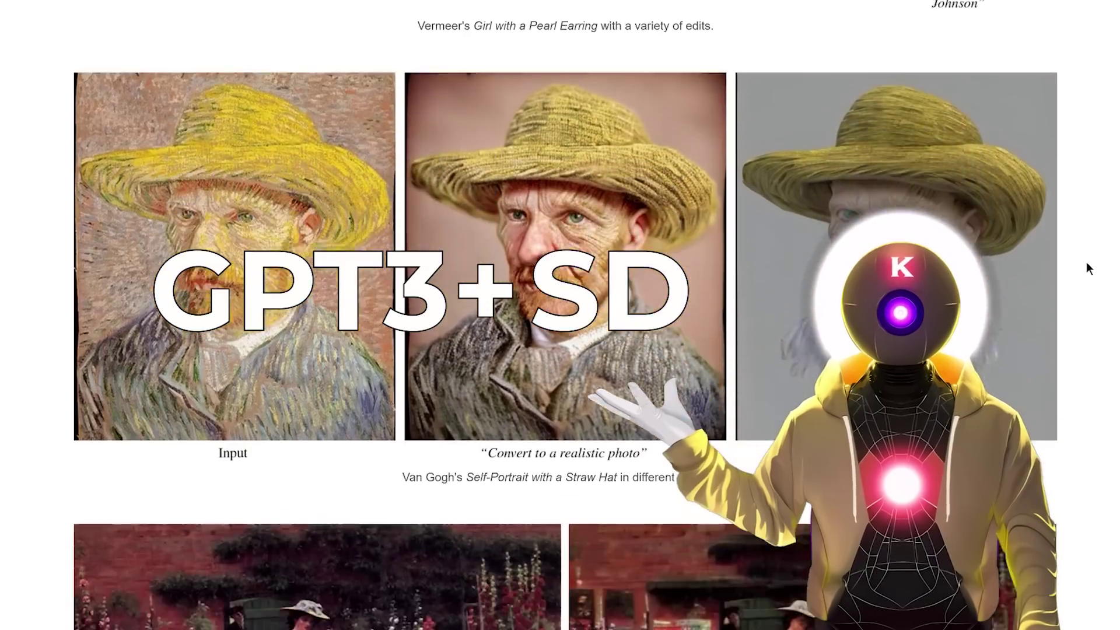
{"action": "scroll", "coordinate": [1087, 261], "scroll_direction": "down", "scroll_amount": 5}
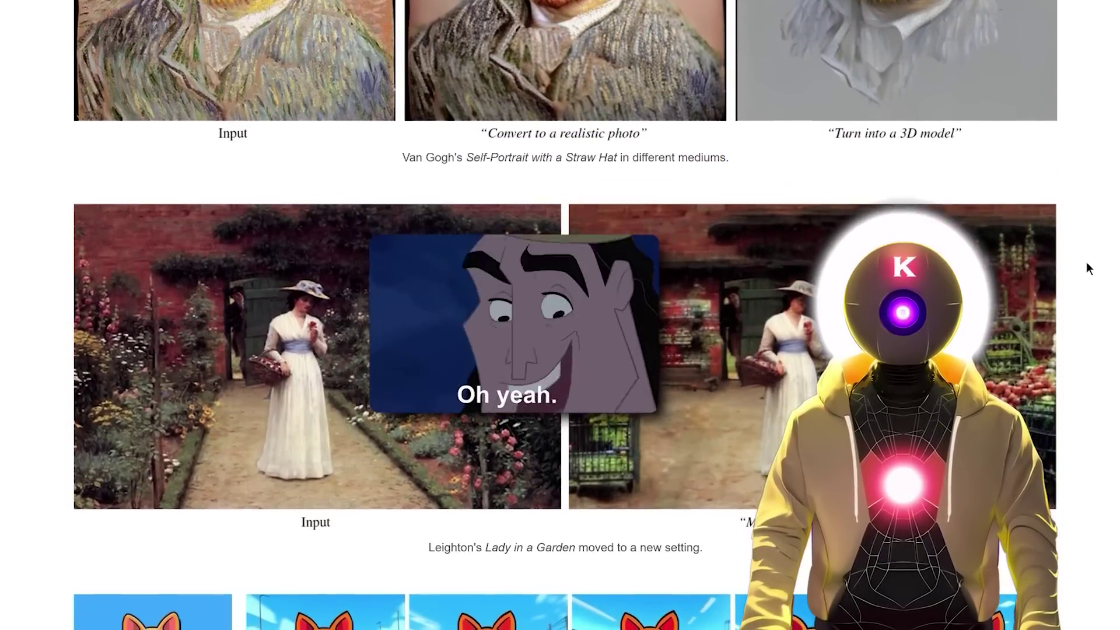
{"action": "scroll", "coordinate": [1087, 262], "scroll_direction": "down", "scroll_amount": 6}
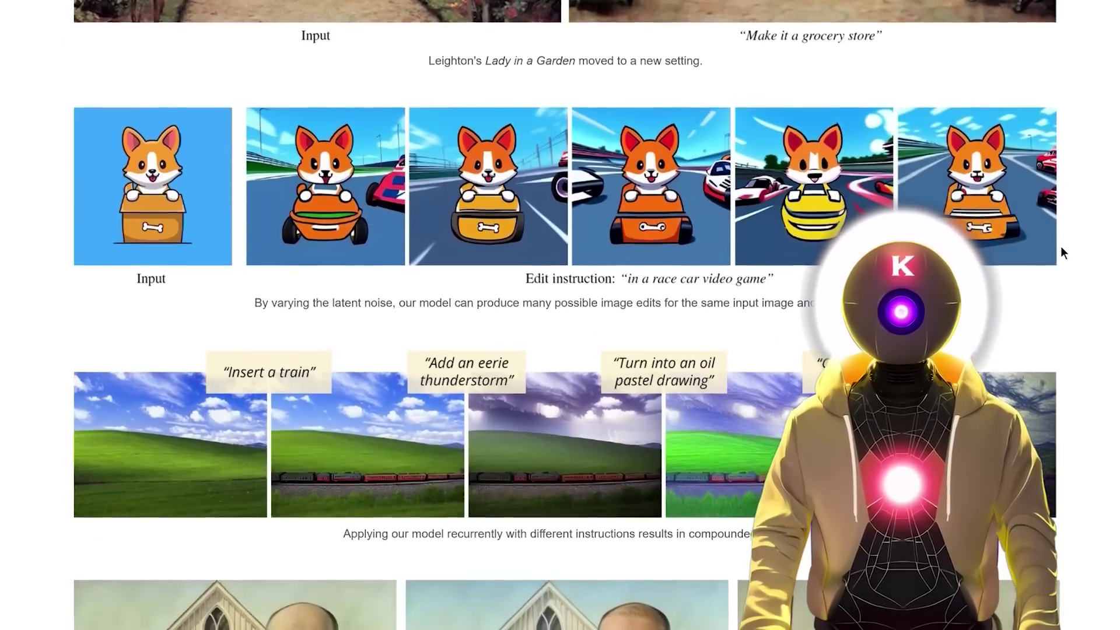
{"action": "scroll", "coordinate": [1061, 250], "scroll_direction": "down", "scroll_amount": 7}
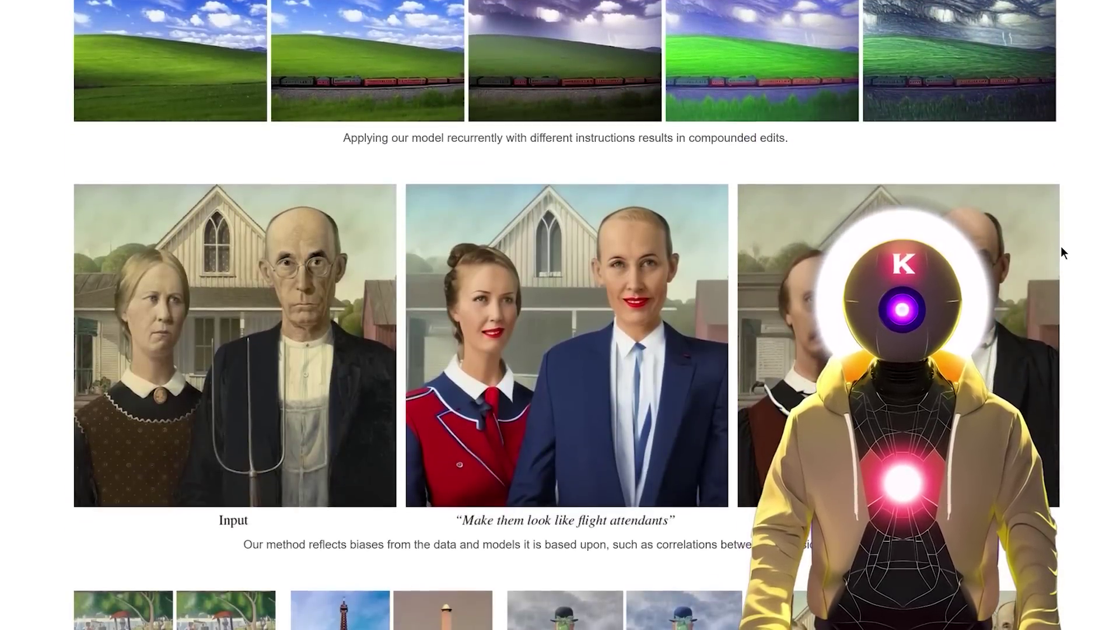
{"action": "scroll", "coordinate": [1060, 252], "scroll_direction": "down", "scroll_amount": 4}
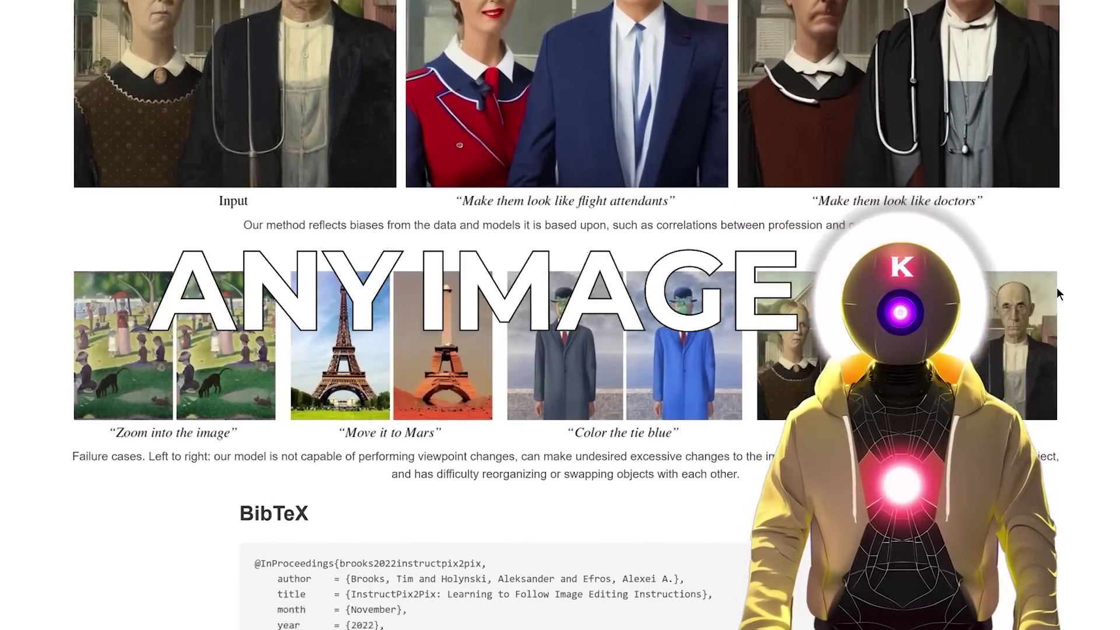
{"action": "scroll", "coordinate": [1058, 293], "scroll_direction": "down", "scroll_amount": 2}
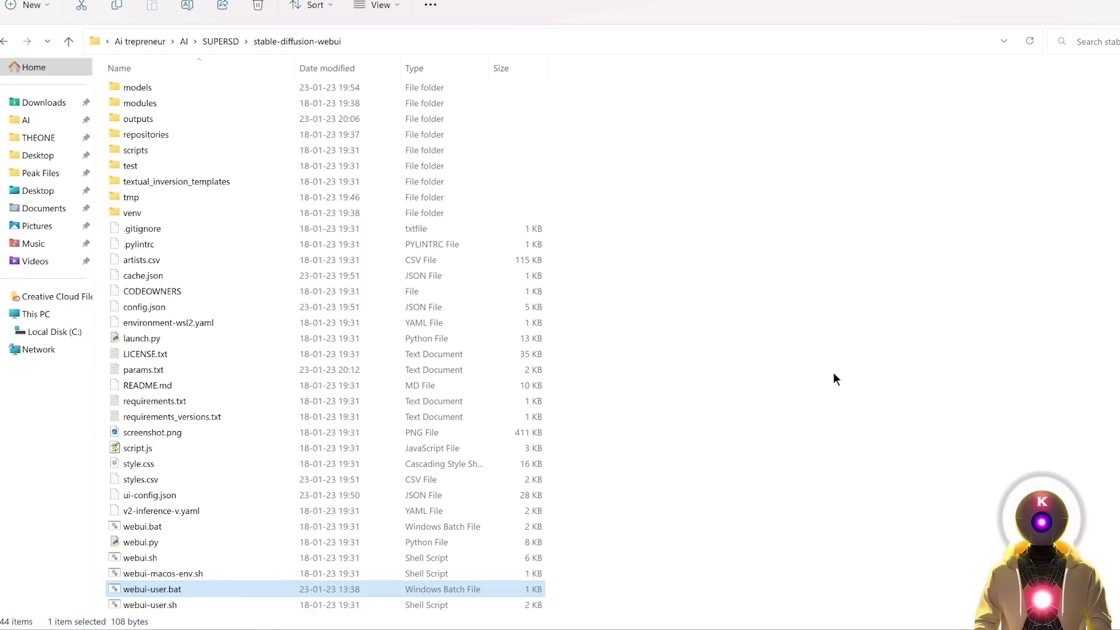
Open a Command Prompt in the stable-diffusion-webui folder and run git pull
{"action": "left_click", "coordinate": [446, 42]}
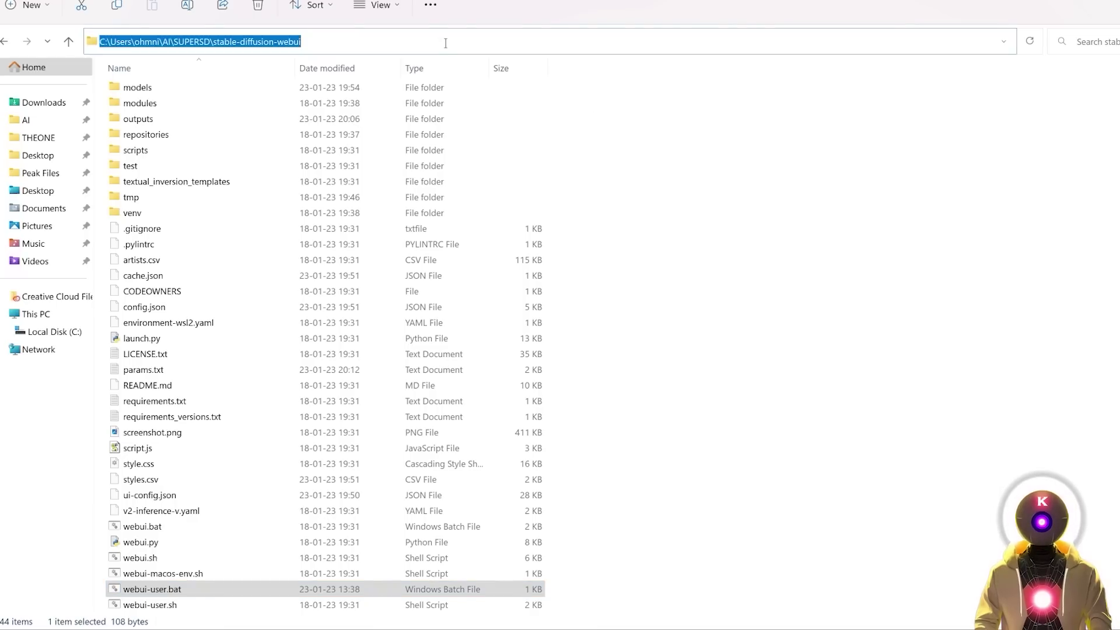
{"action": "type", "text": "cmd"}
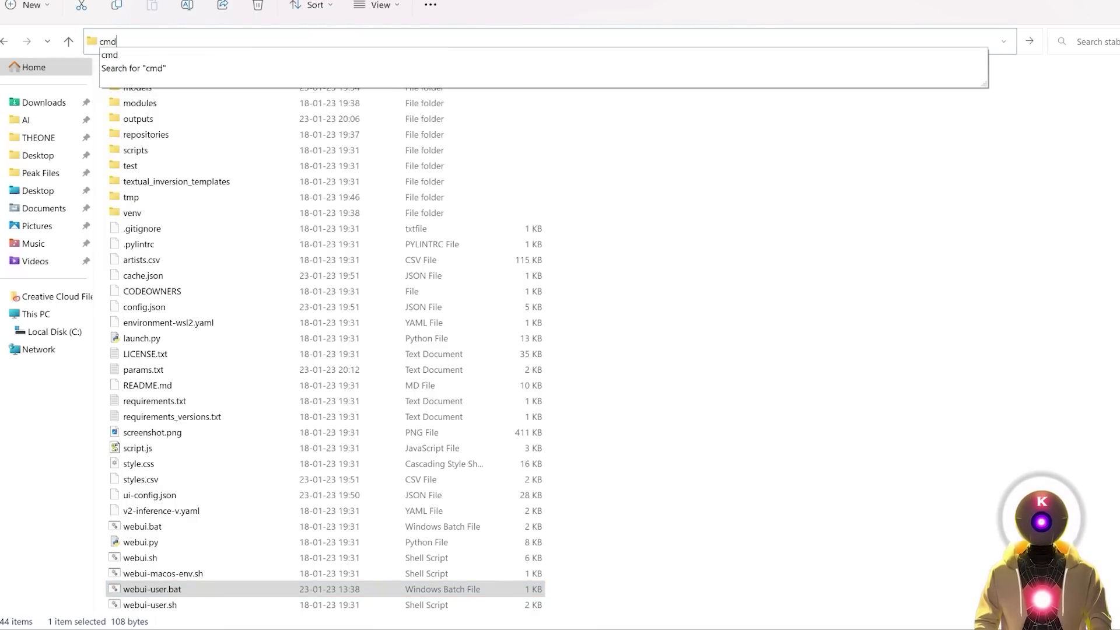
{"action": "key", "text": "Return"}
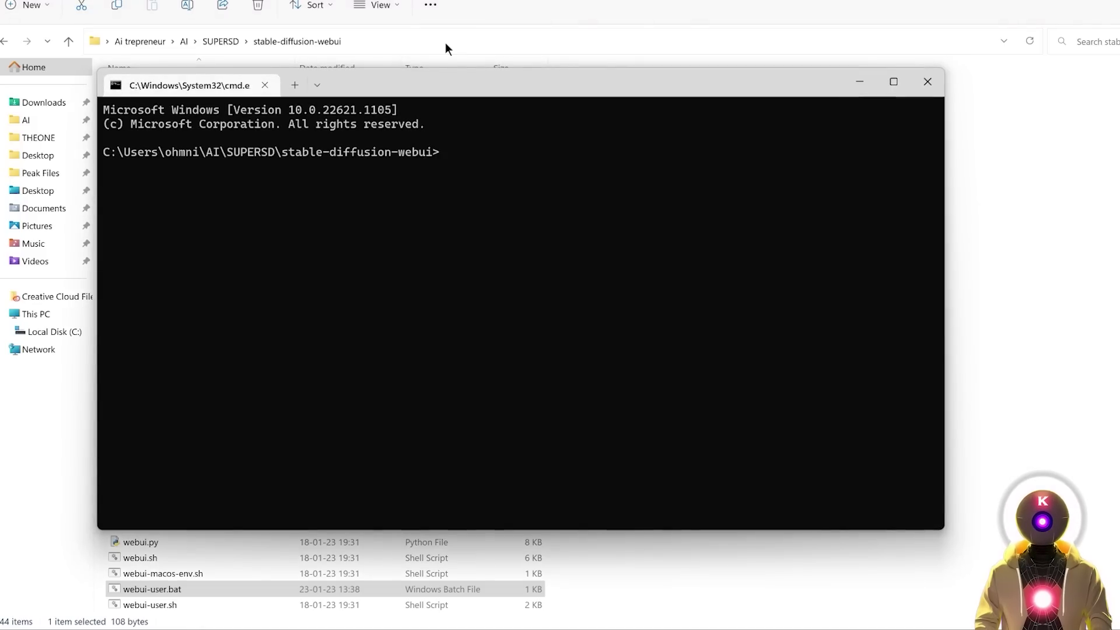
{"action": "type", "text": "git pull"}
{"action": "key", "text": "Return"}
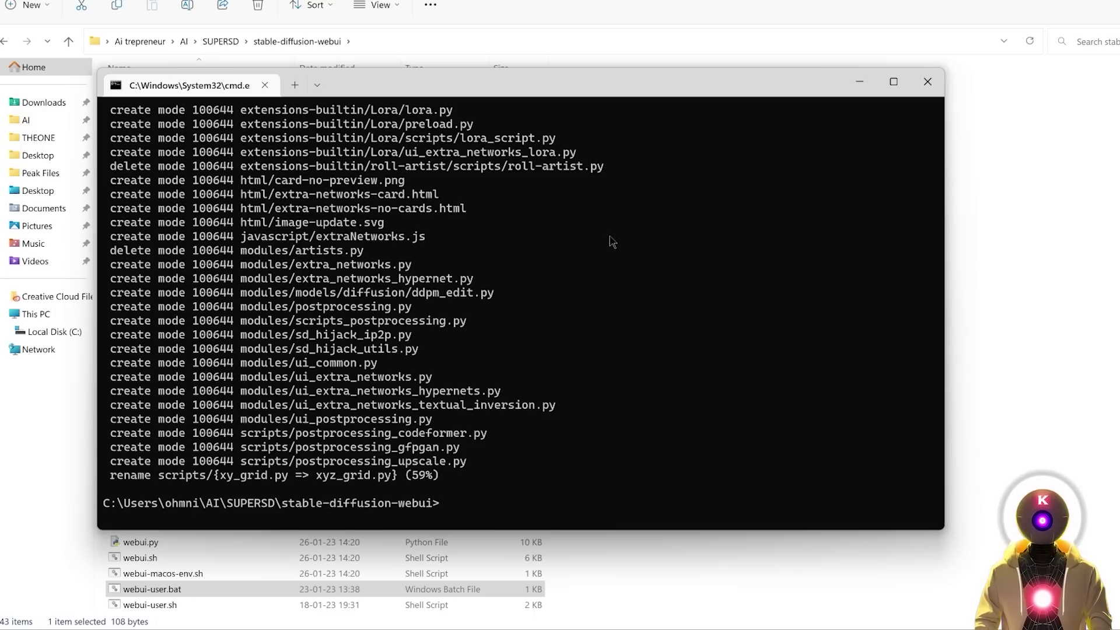
Add a git pull line to webui-user.bat in Notepad++ and save it
{"action": "left_click", "coordinate": [186, 591]}
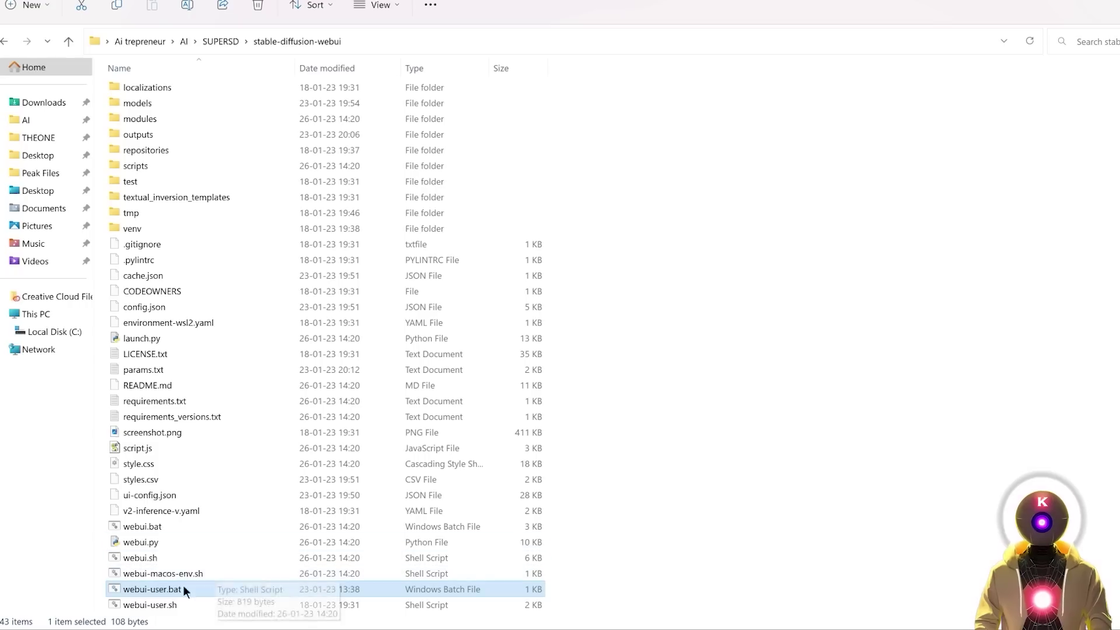
{"action": "right_click", "coordinate": [153, 590]}
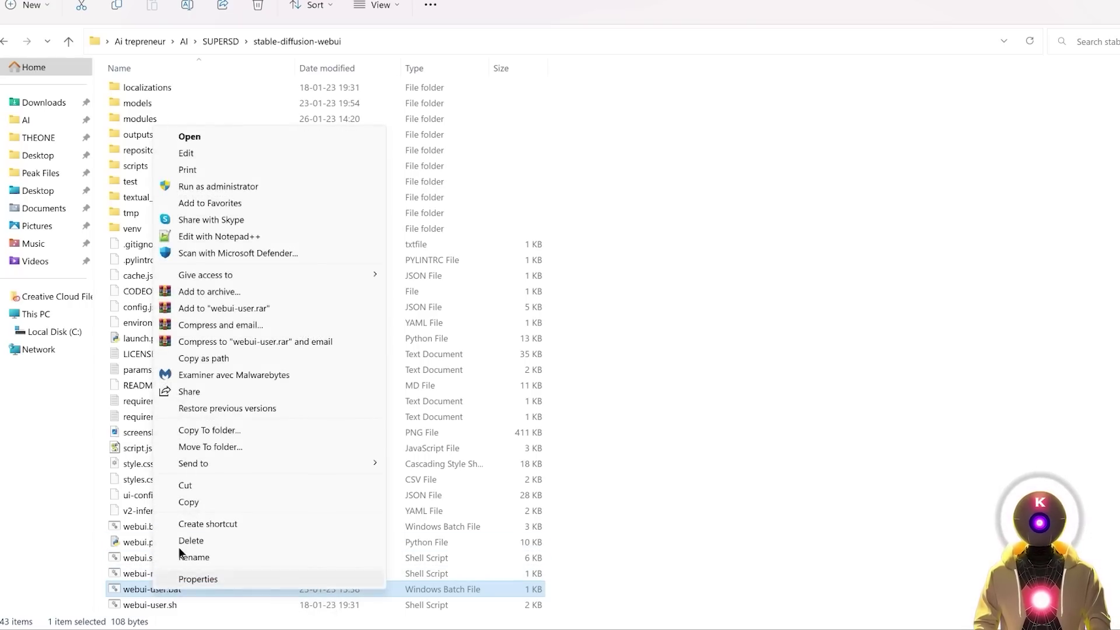
{"action": "left_click", "coordinate": [219, 237]}
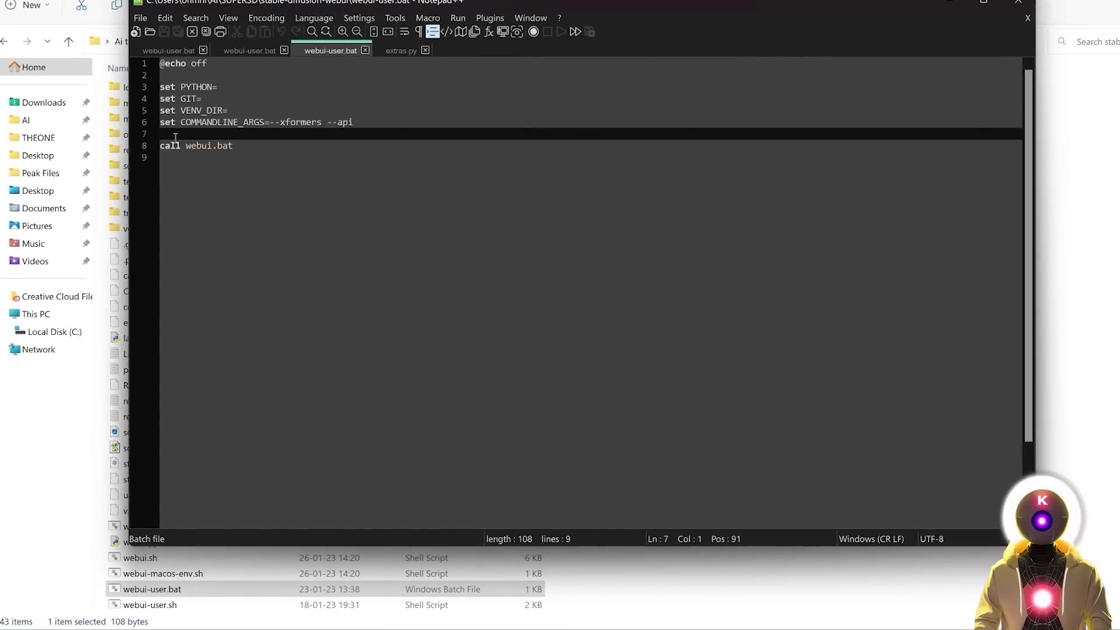
{"action": "type", "text": "git pull"}
{"action": "key", "text": "ctrl+s"}
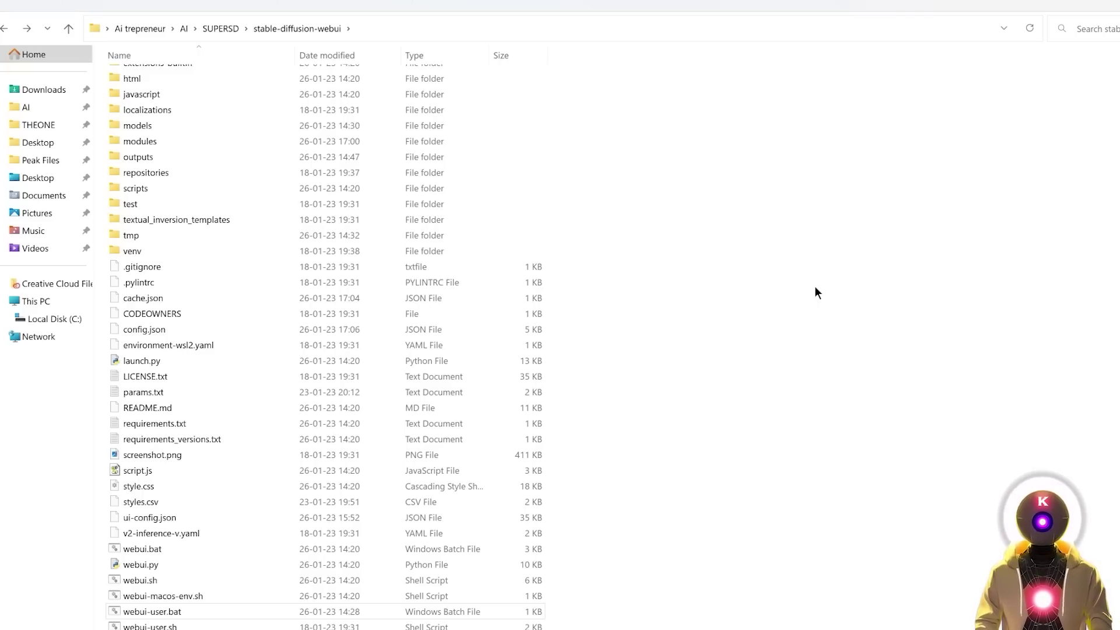
Open a Command Prompt in the webui folder, run git log -1, and select the commit hash
{"action": "left_click", "coordinate": [488, 29]}
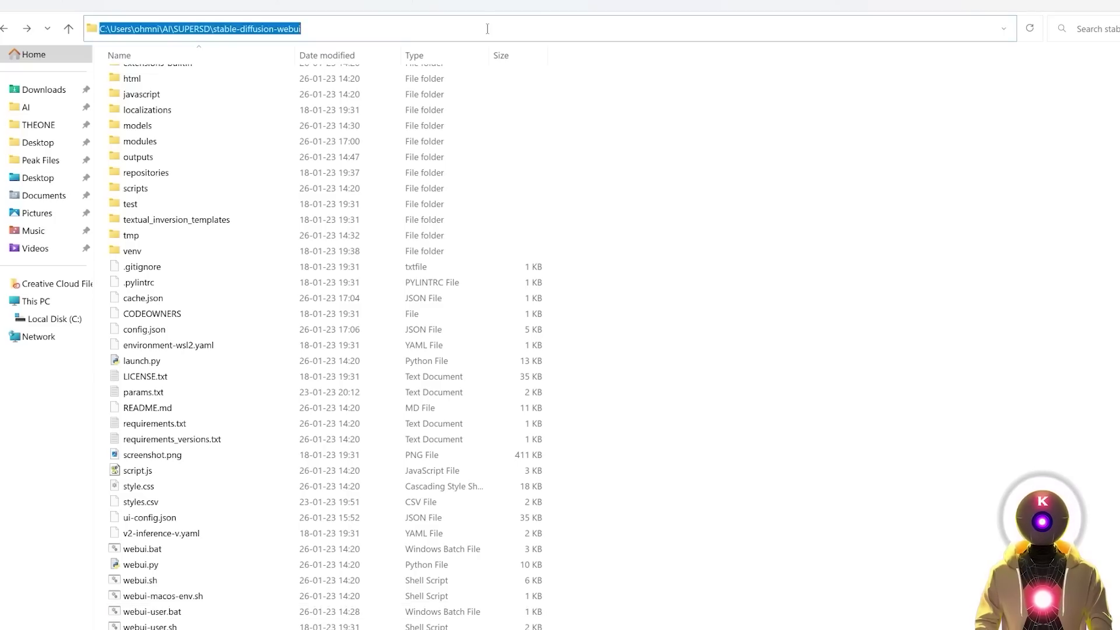
{"action": "type", "text": "cmd"}
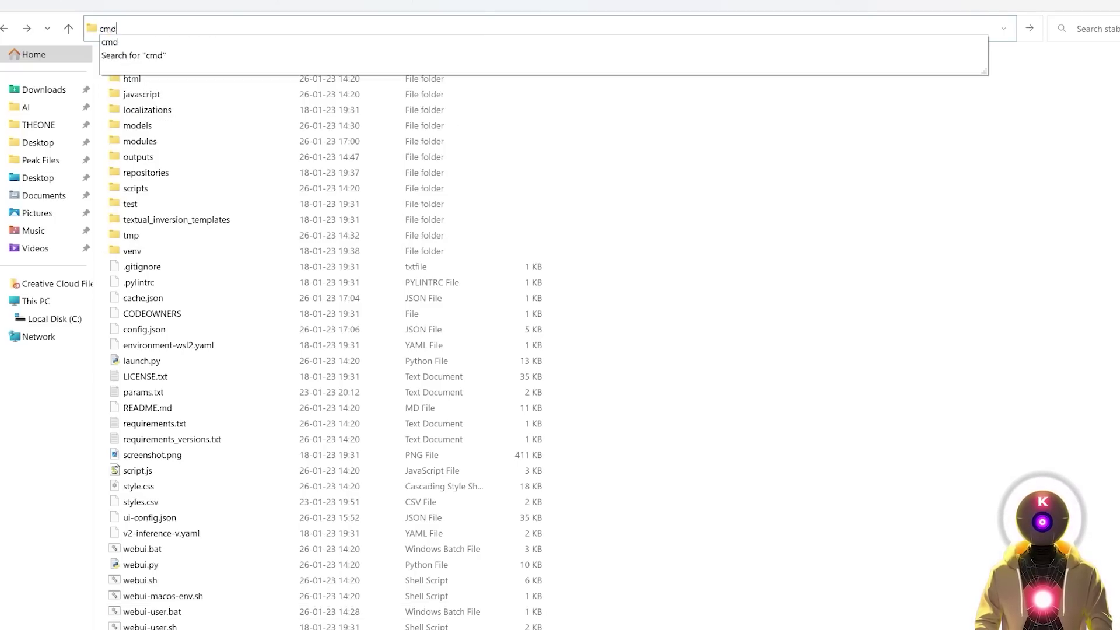
{"action": "key", "text": "Return"}
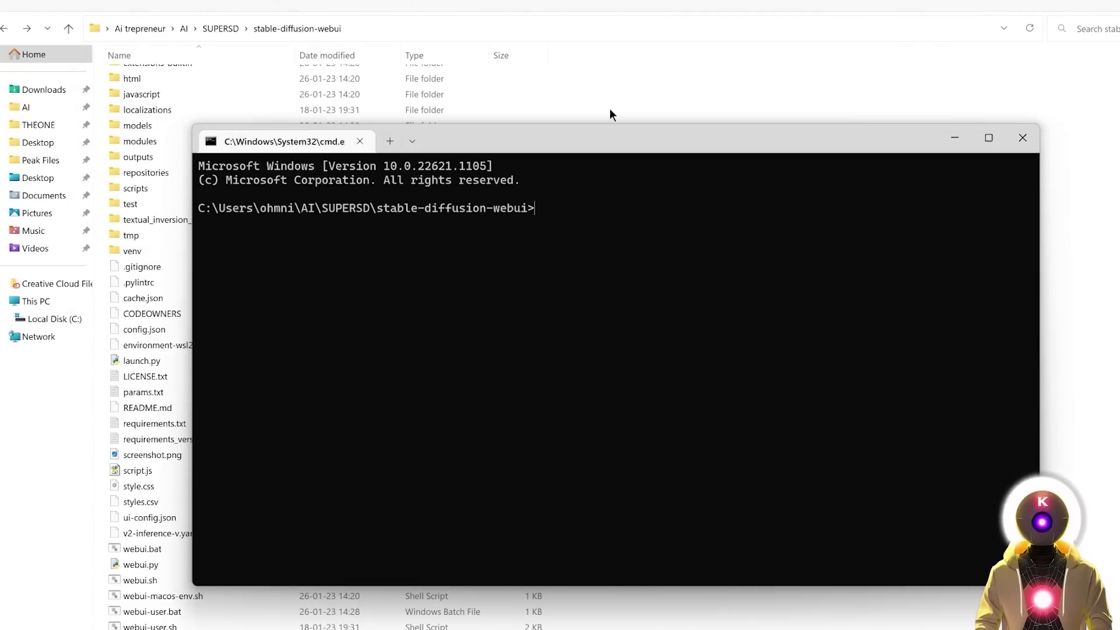
{"action": "type", "text": "git log -1"}
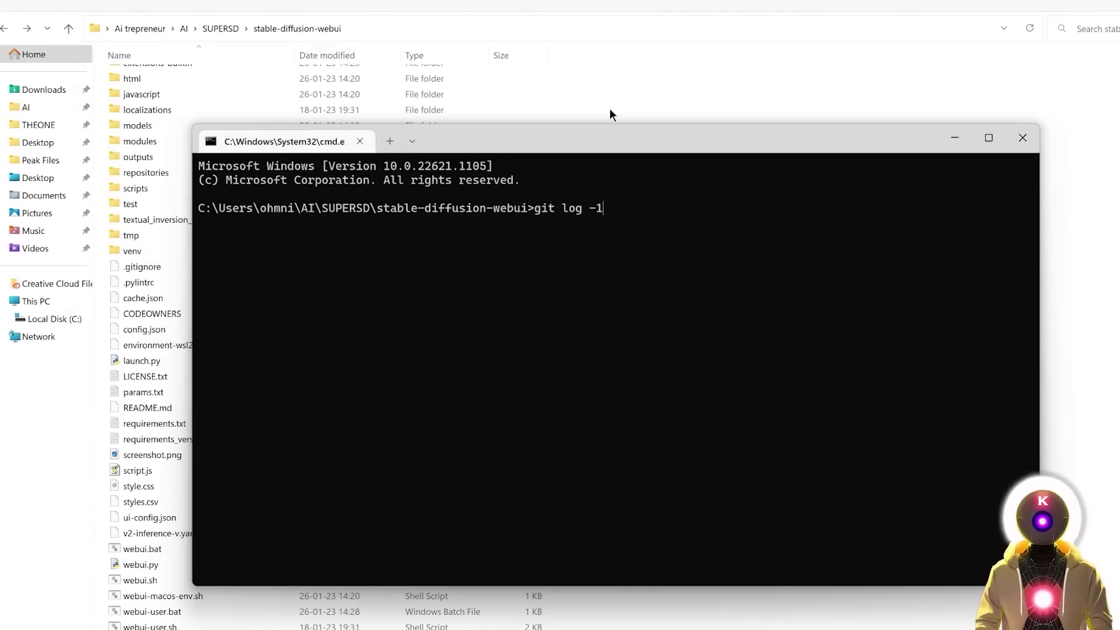
{"action": "key", "text": "Return"}
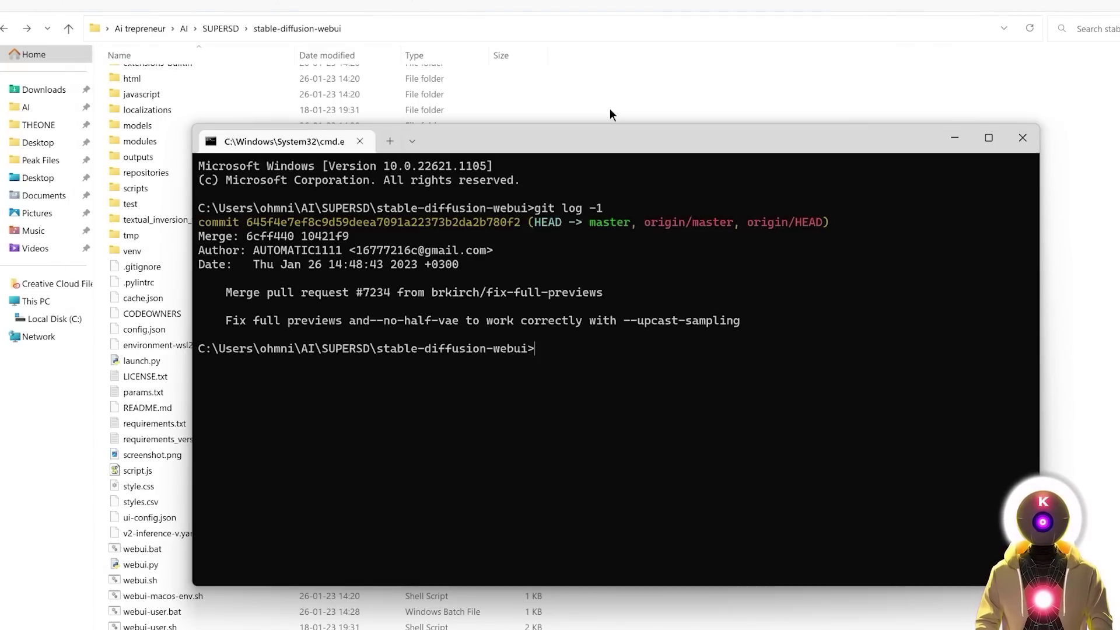
{"action": "left_click_drag", "start_coordinate": [529, 223], "coordinate": [248, 230]}
{"action": "key", "text": "ctrl+c"}
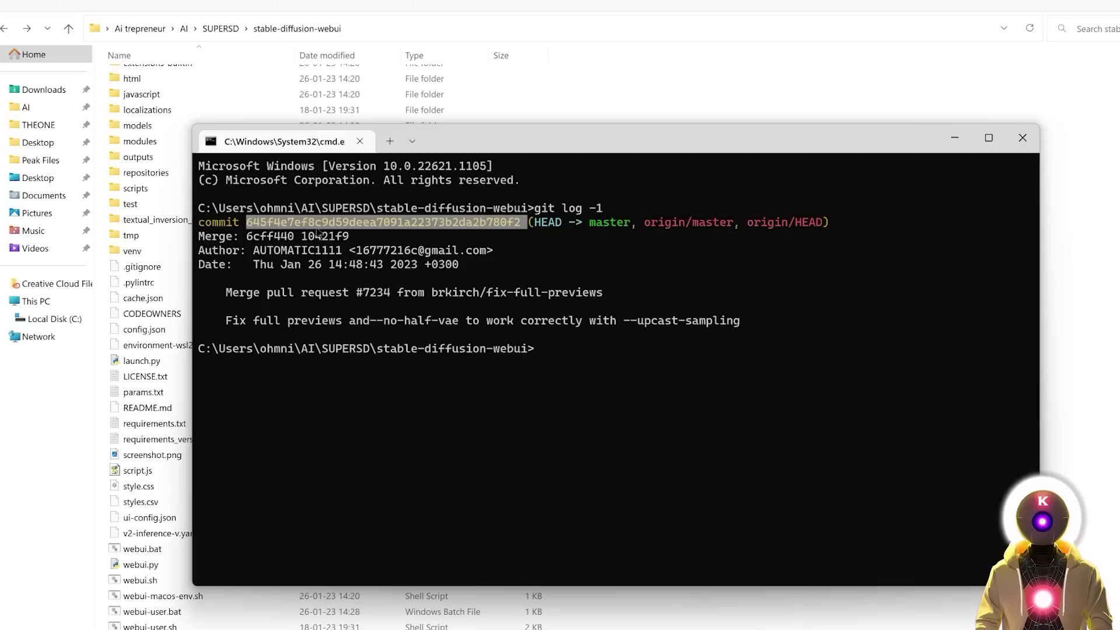
Copy the latest commit hash and paste it into a blank note
{"action": "right_click", "coordinate": [492, 230]}
{"action": "key", "text": "alt+Tab"}
{"action": "key", "text": "ctrl+v"}
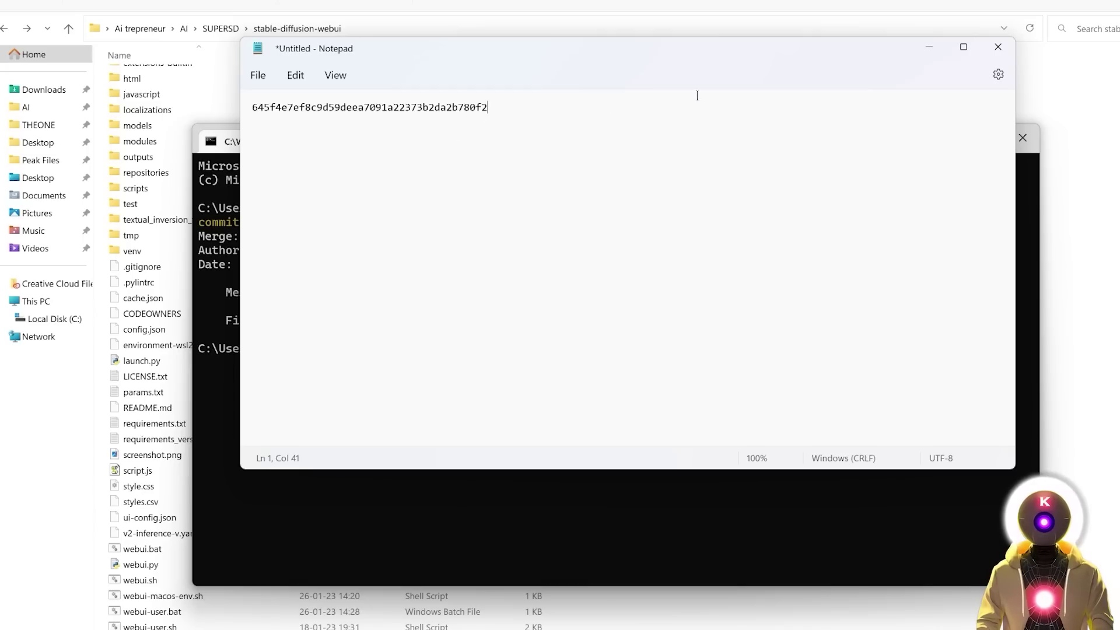
{"action": "left_click", "coordinate": [929, 47]}
List the git history, copy the a85e22a merge commit hash, and close the terminal
{"action": "type", "text": "git log"}
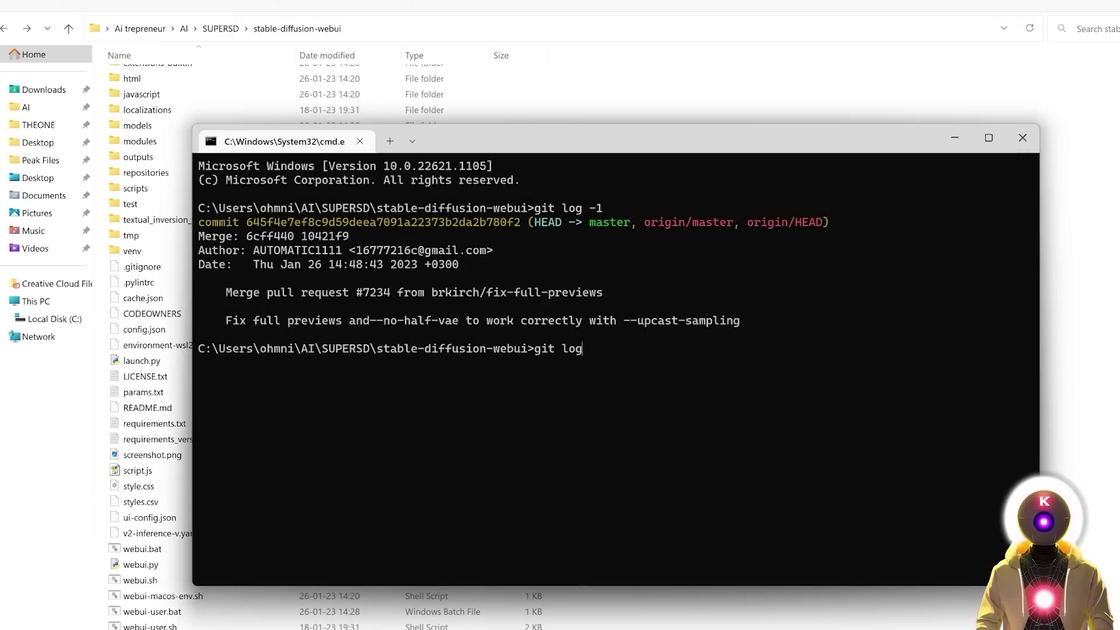
{"action": "key", "text": "Return"}
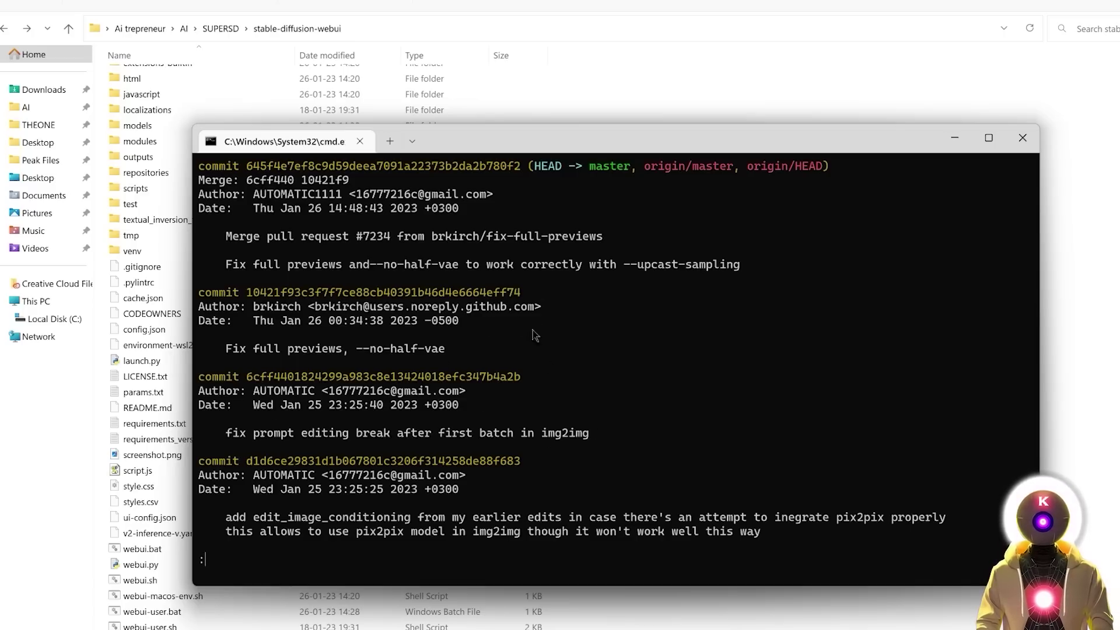
{"action": "scroll", "coordinate": [536, 385], "scroll_direction": "up", "scroll_amount": 2}
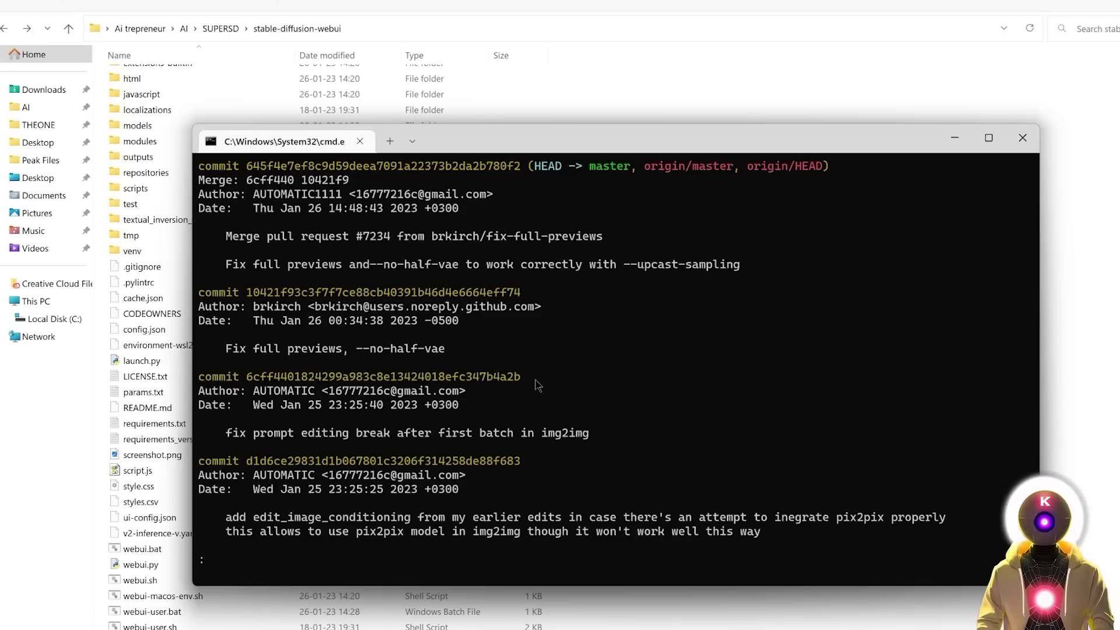
{"action": "key", "text": "Down"}
{"action": "key", "text": "Down"}
{"action": "key", "text": "Down"}
{"action": "key", "text": "Down"}
{"action": "key", "text": "Down"}
{"action": "key", "text": "Down"}
{"action": "key", "text": "Down"}
{"action": "key", "text": "Down"}
{"action": "key", "text": "Down"}
{"action": "key", "text": "Down"}
{"action": "key", "text": "Down"}
{"action": "key", "text": "Down"}
{"action": "key", "text": "Down"}
{"action": "key", "text": "Down"}
{"action": "key", "text": "Down"}
{"action": "key", "text": "Down"}
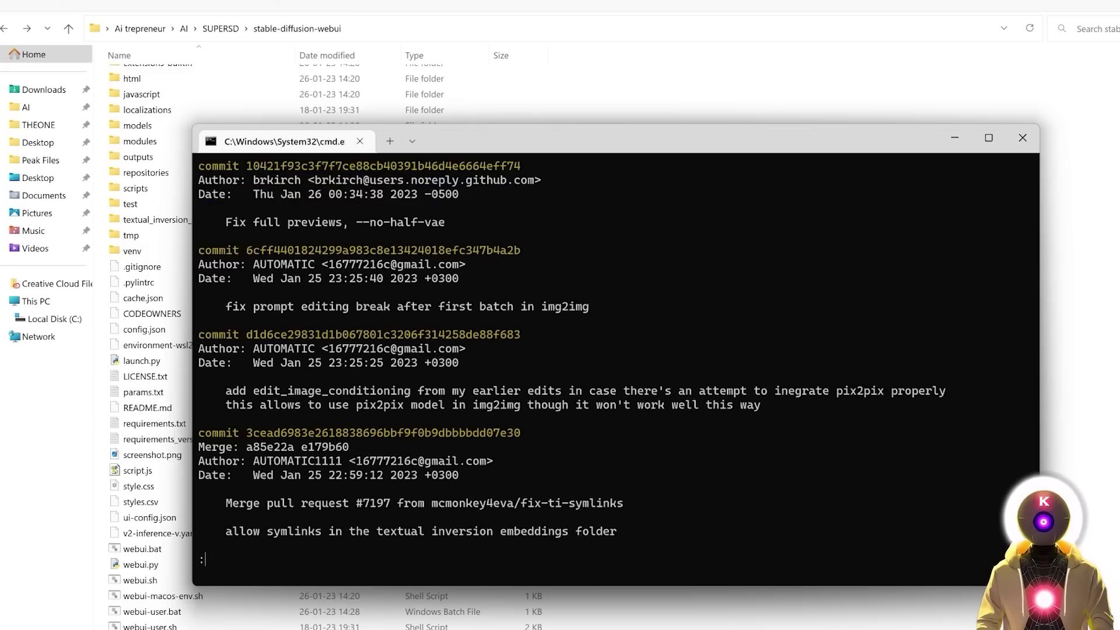
{"action": "key", "text": "Down"}
{"action": "key", "text": "Down"}
{"action": "key", "text": "Down"}
{"action": "key", "text": "Down"}
{"action": "key", "text": "Down"}
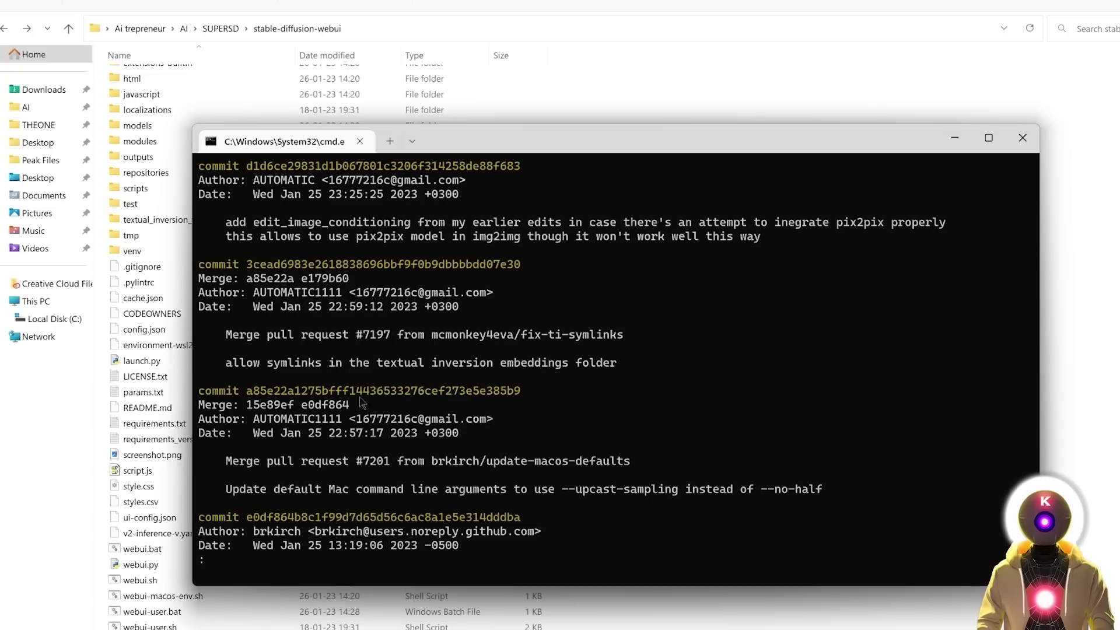
{"action": "left_click_drag", "start_coordinate": [525, 389], "coordinate": [237, 398]}
{"action": "key", "text": "ctrl+c"}
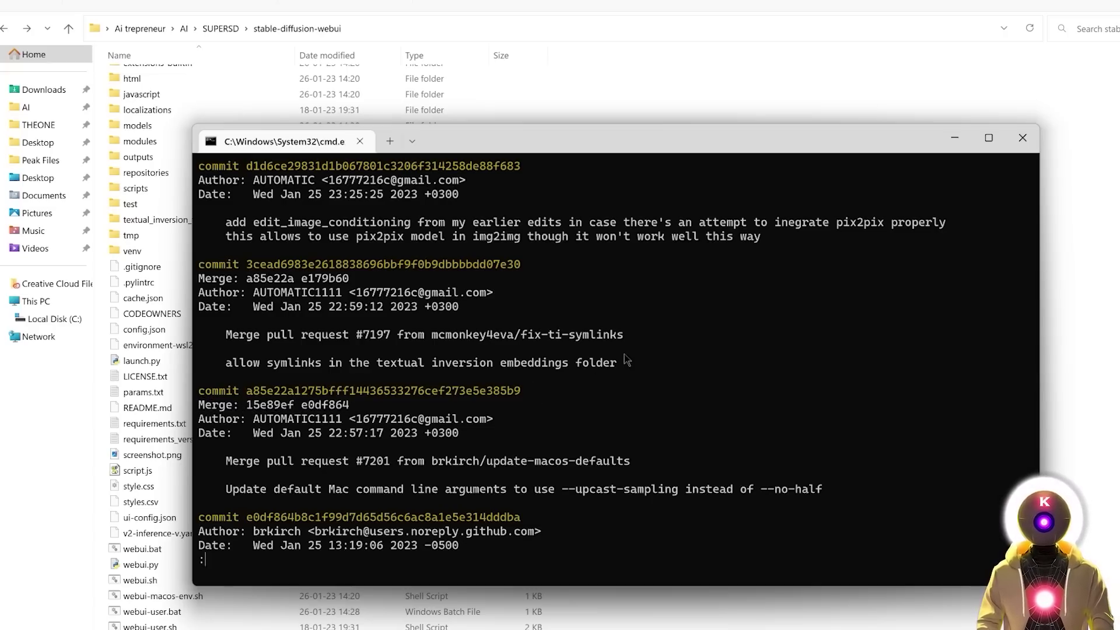
{"action": "key", "text": "alt+F4"}
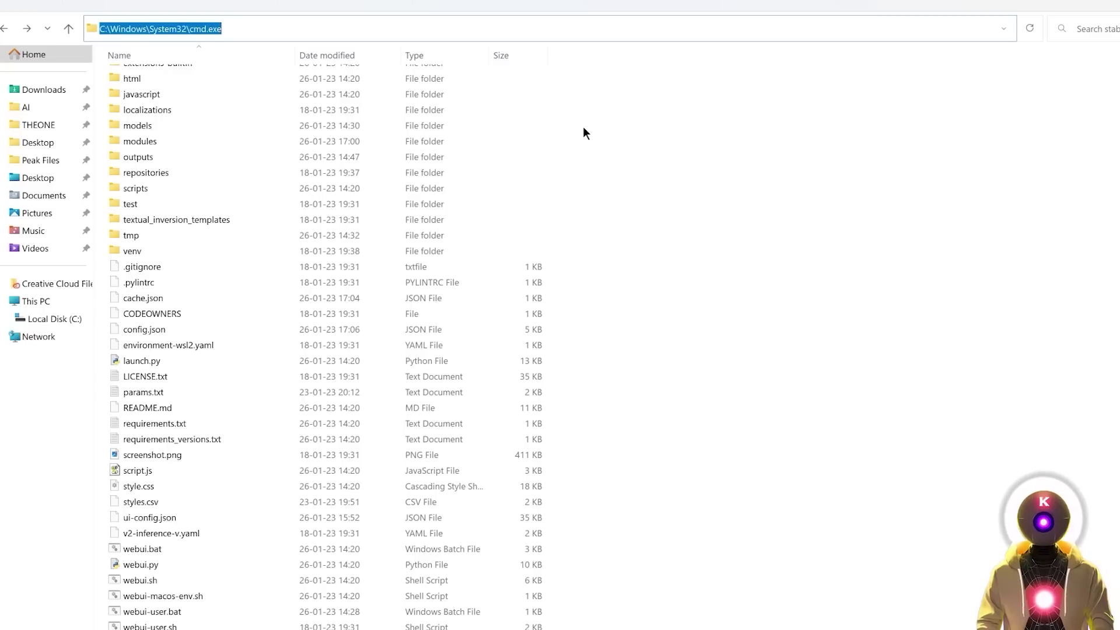
Run git checkout on the pasted a85e22a hash, then git checkout master to return
{"action": "key", "text": "Return"}
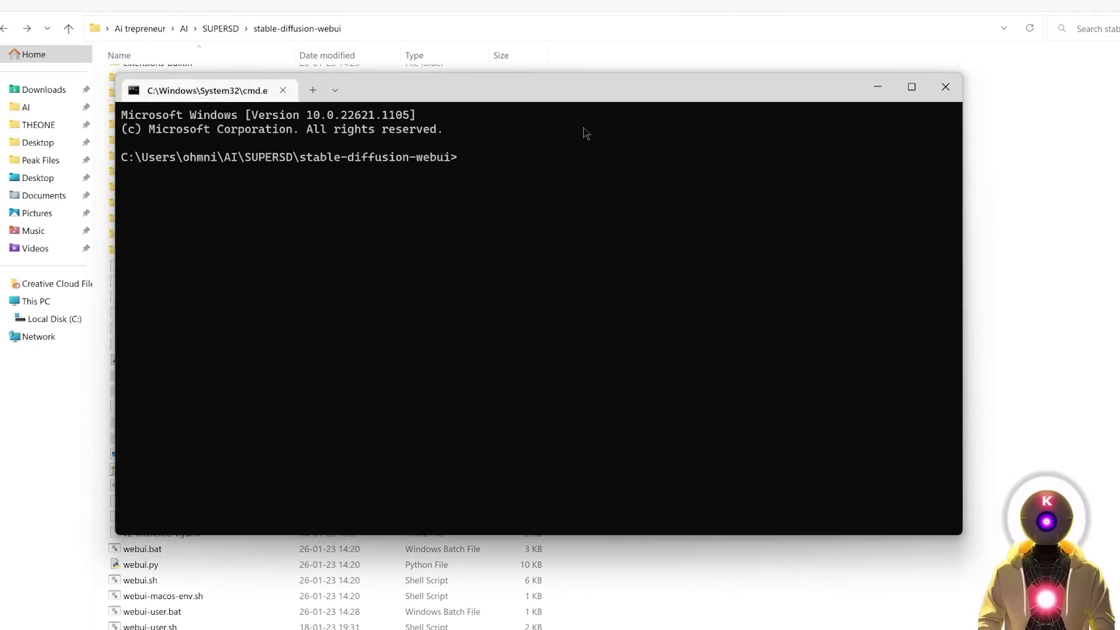
{"action": "type", "text": "git checkout"}
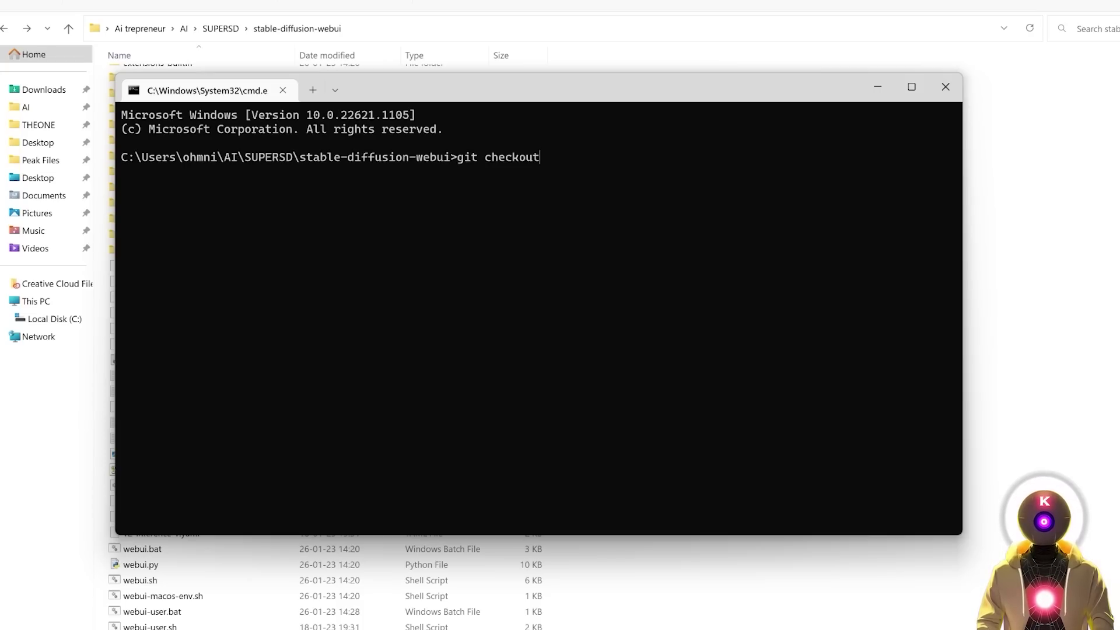
{"action": "key", "text": "ctrl+v"}
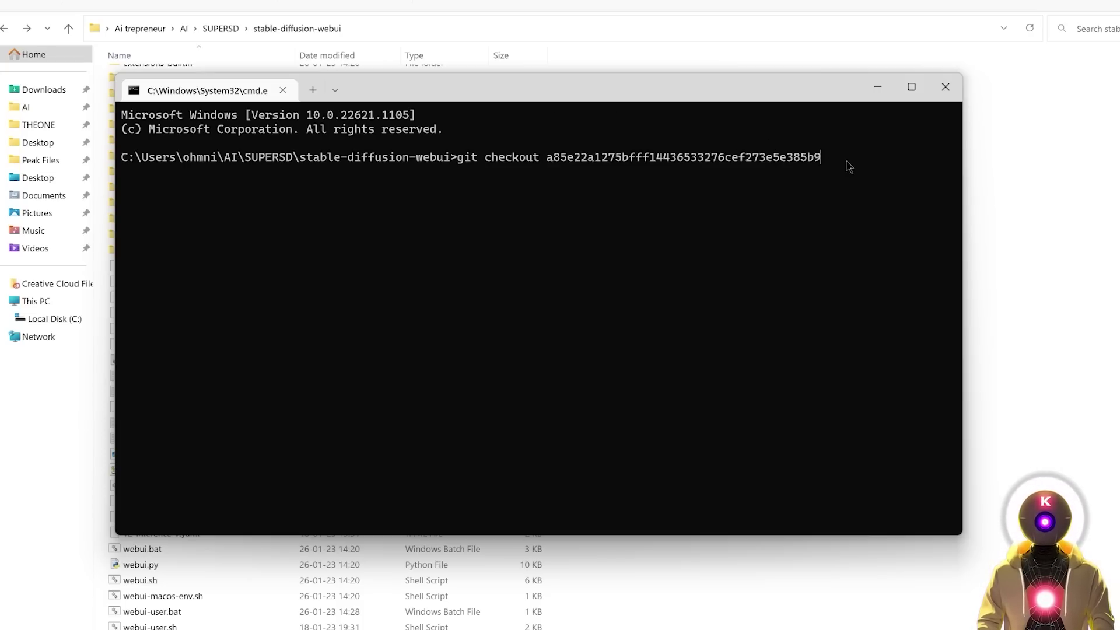
{"action": "key", "text": "Return"}
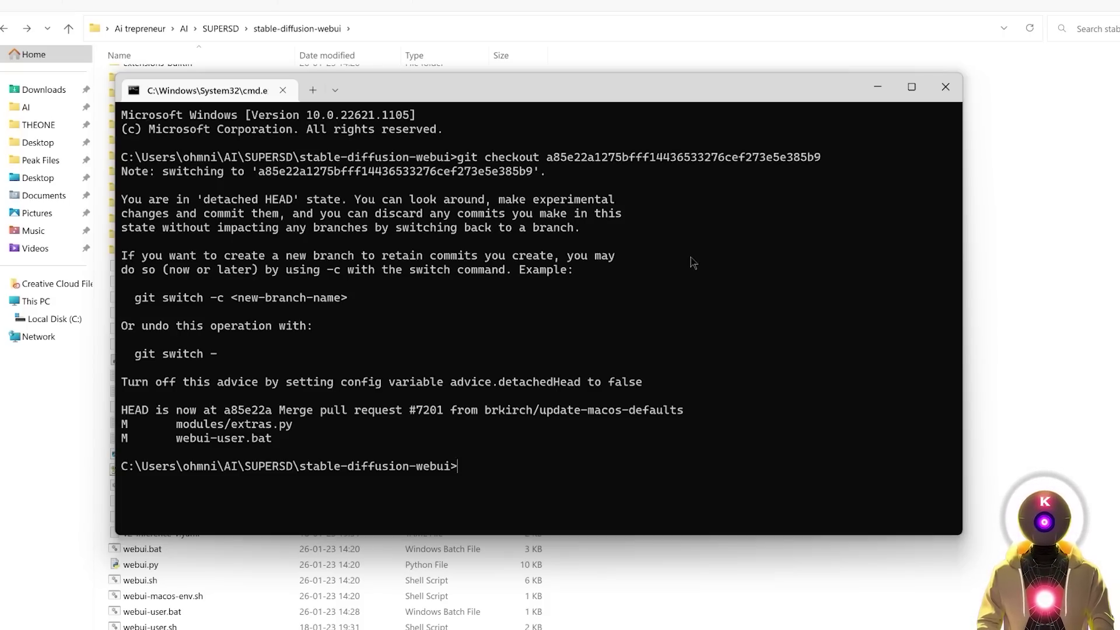
{"action": "type", "text": "git checkout master"}
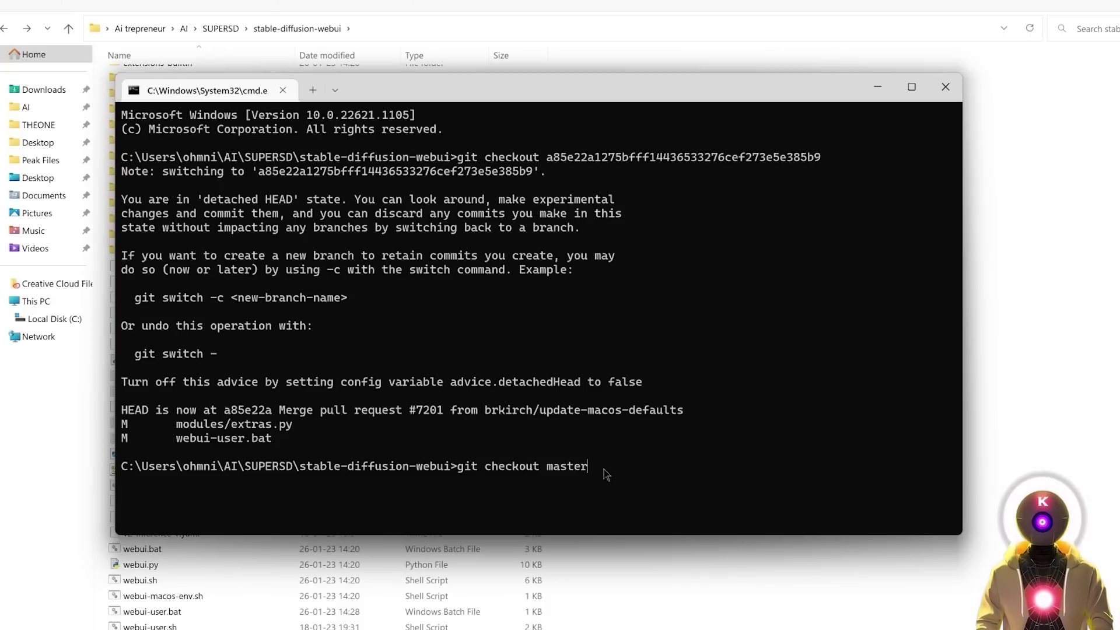
{"action": "key", "text": "Return"}
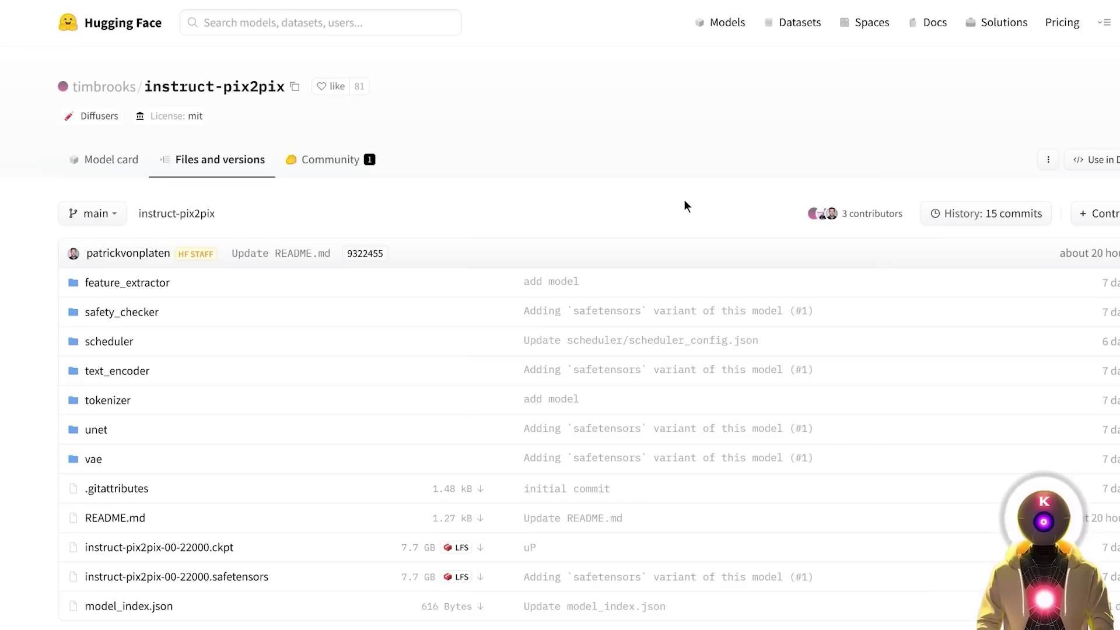
Download instruct-pix2pix-00-22000.safetensors from Hugging Face and select it in Downloads
{"action": "scroll", "coordinate": [685, 200], "scroll_direction": "down", "scroll_amount": 1}
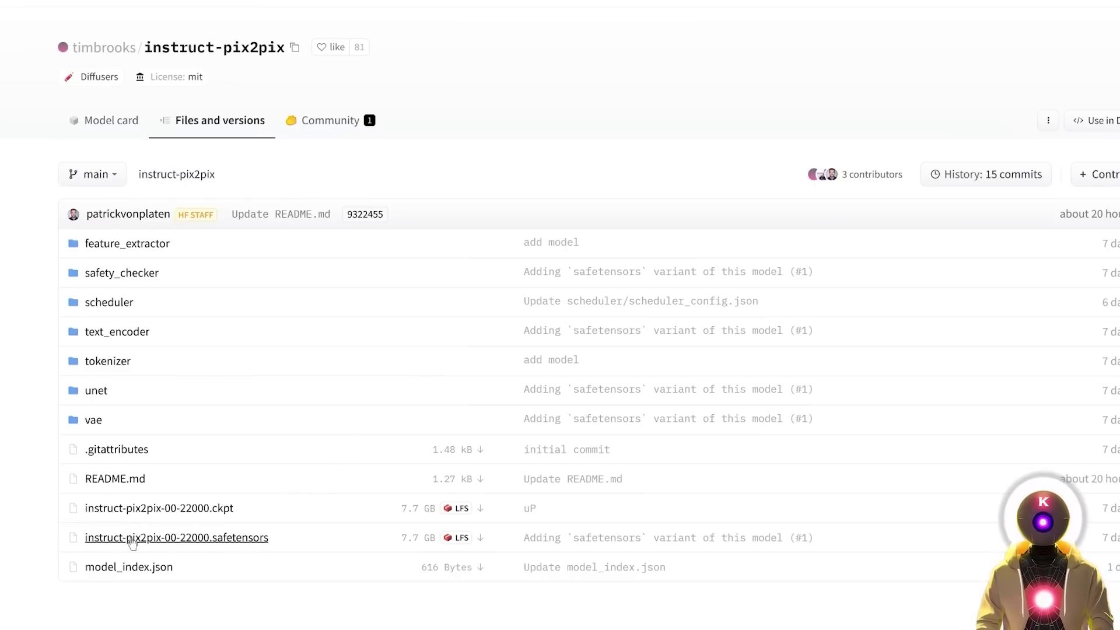
{"action": "left_click", "coordinate": [131, 538]}
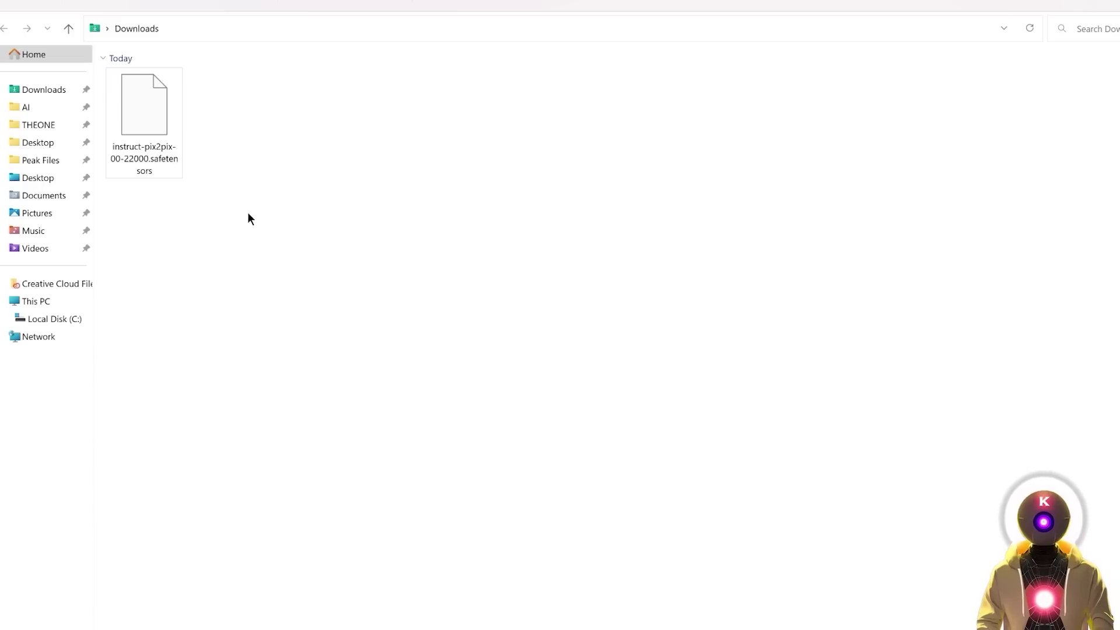
{"action": "left_click_drag", "start_coordinate": [248, 211], "coordinate": [166, 143]}
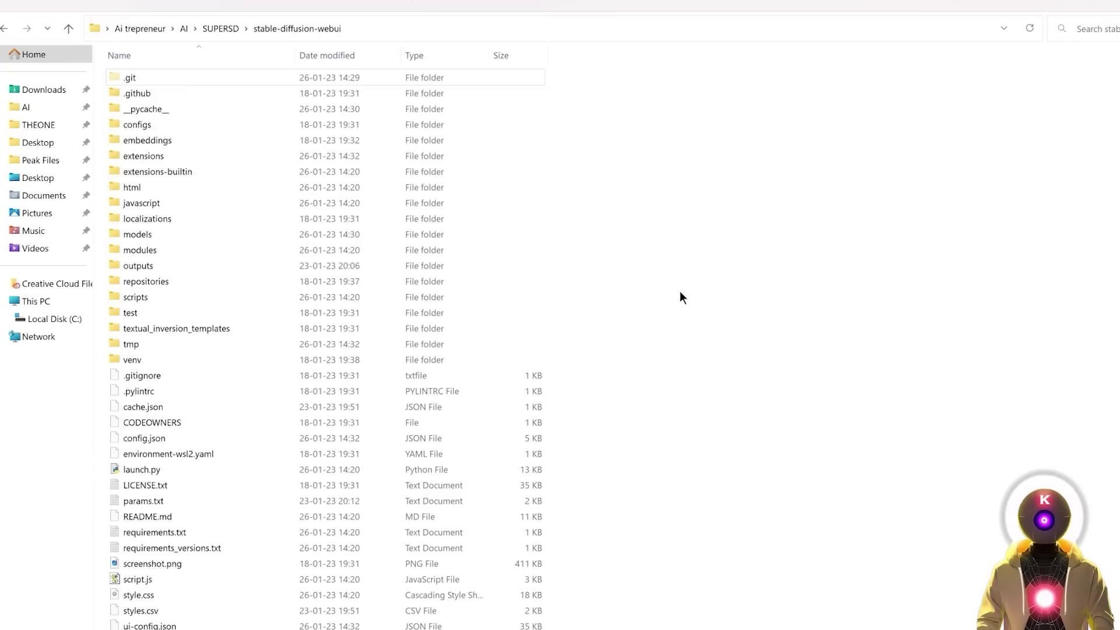
Paste the instruct-pix2pix checkpoint into models\Stable-diffusion
{"action": "double_click", "coordinate": [167, 234]}
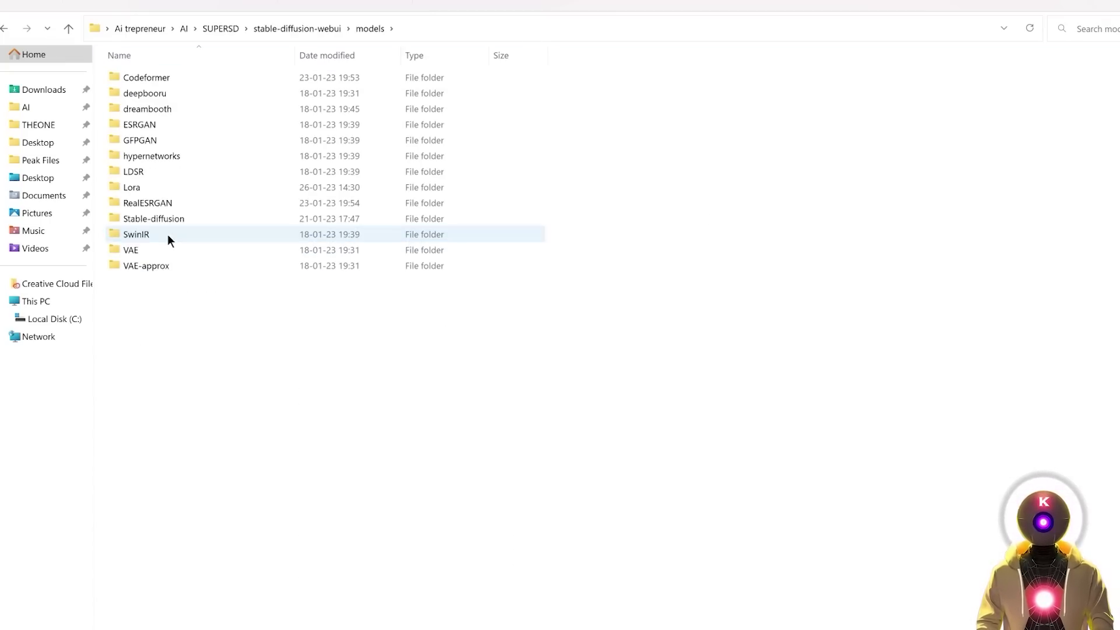
{"action": "double_click", "coordinate": [172, 223]}
{"action": "key", "text": "ctrl+v"}
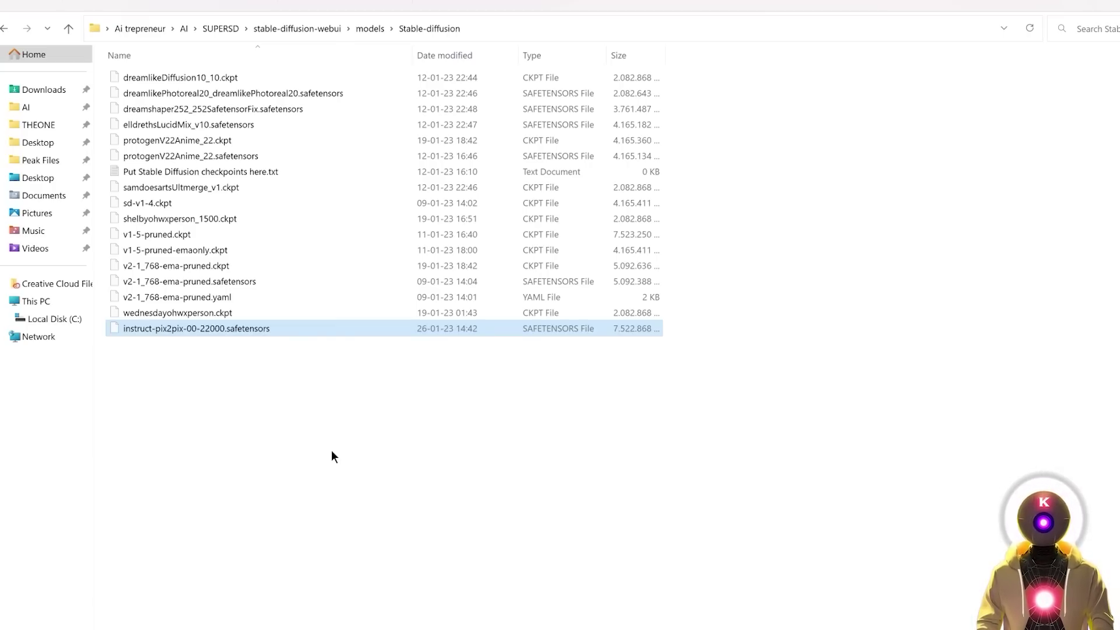
Launch the Stable Diffusion web UI with webui-user.bat from the stable-diffusion-webui folder
{"action": "key", "text": "alt+Left"}
{"action": "key", "text": "alt+Left"}
{"action": "left_click", "coordinate": [143, 612]}
{"action": "double_click", "coordinate": [143, 613]}
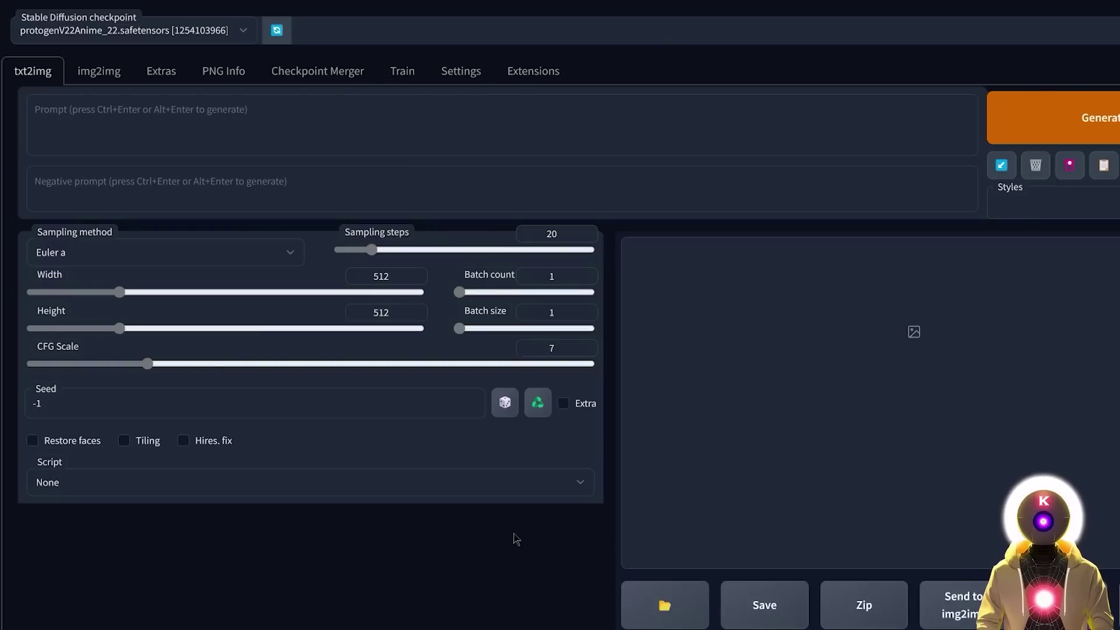
Install instruct-pix2pix from the Available extensions list, then apply and restart the UI
{"action": "left_click", "coordinate": [531, 73]}
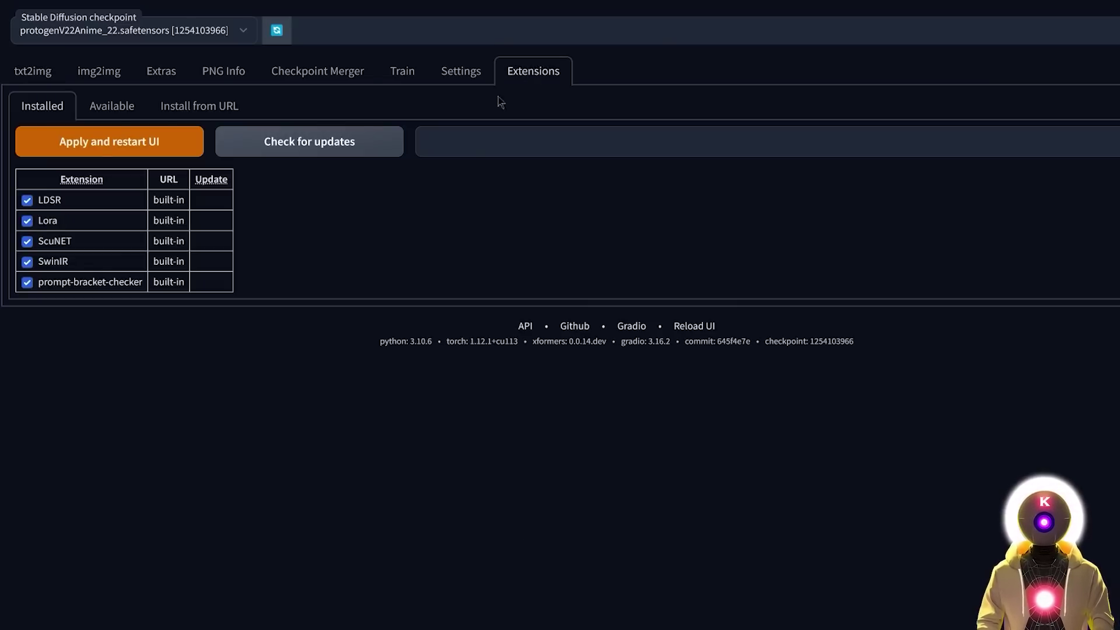
{"action": "left_click", "coordinate": [117, 108]}
{"action": "left_click", "coordinate": [109, 143]}
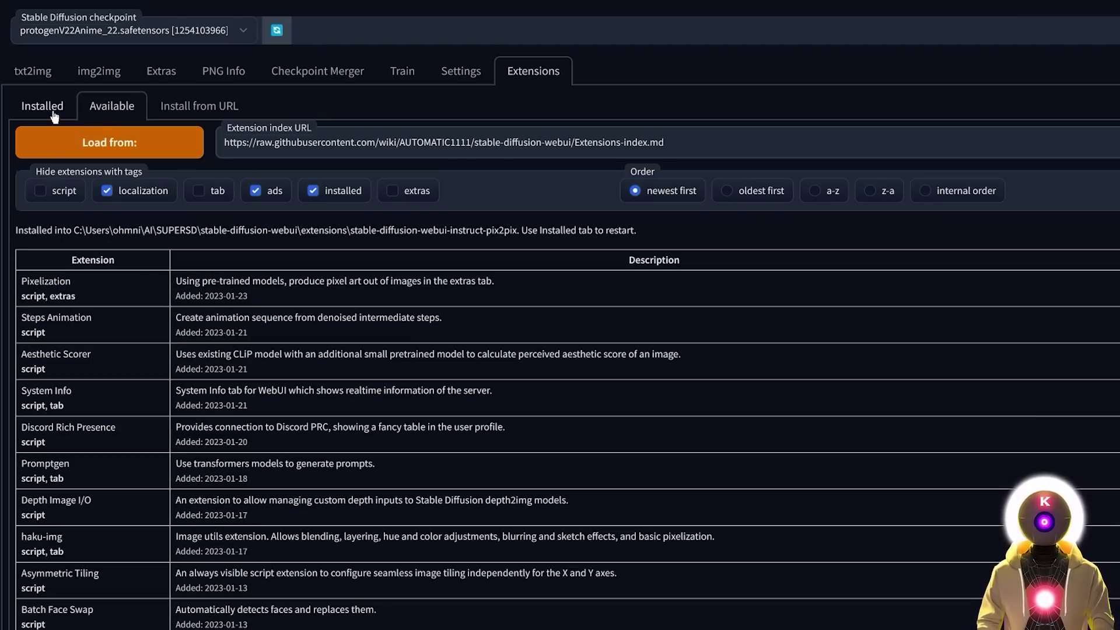
{"action": "left_click", "coordinate": [53, 112]}
{"action": "left_click", "coordinate": [341, 153]}
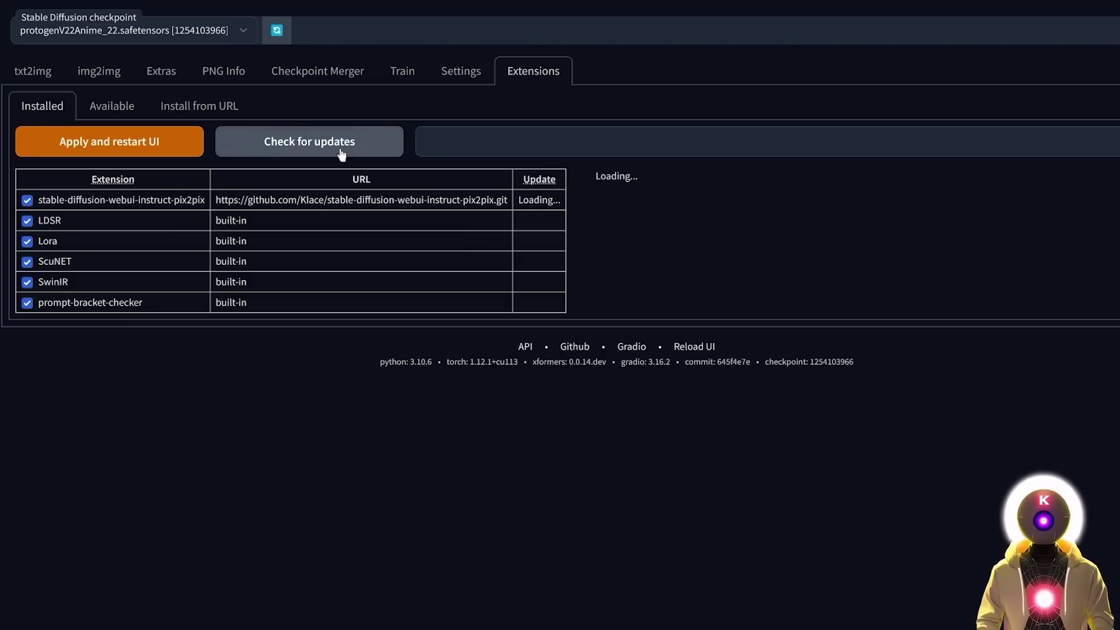
{"action": "left_click", "coordinate": [131, 146]}
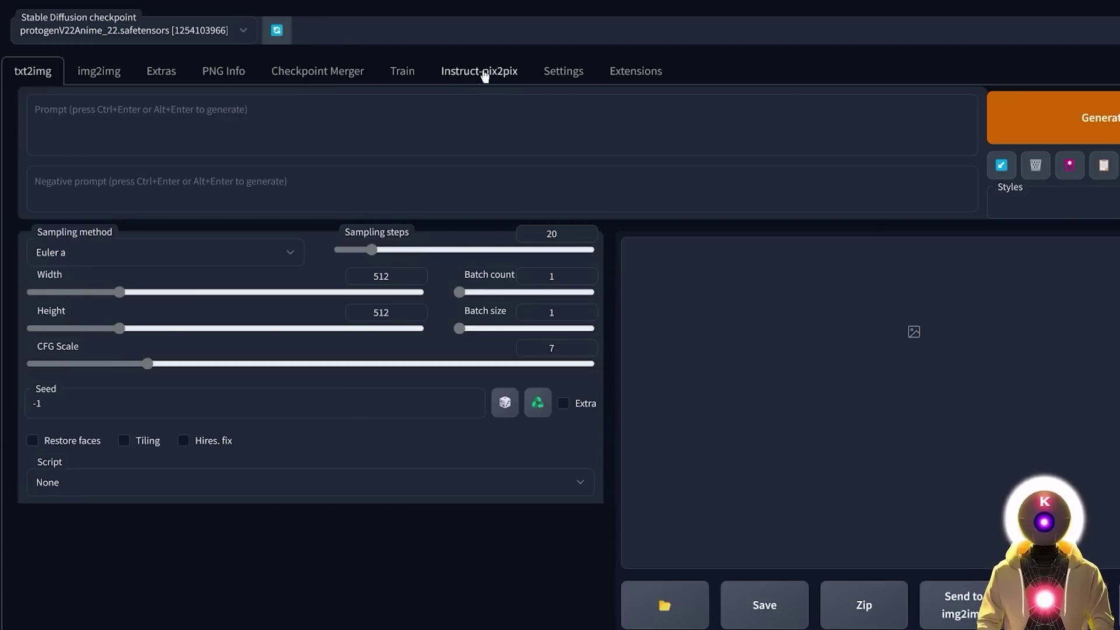
Load instruct-pix2pix-00-22000.safetensors and drop the red-haired woman portrait into the Instruct-pix2pix tab
{"action": "left_click", "coordinate": [483, 73]}
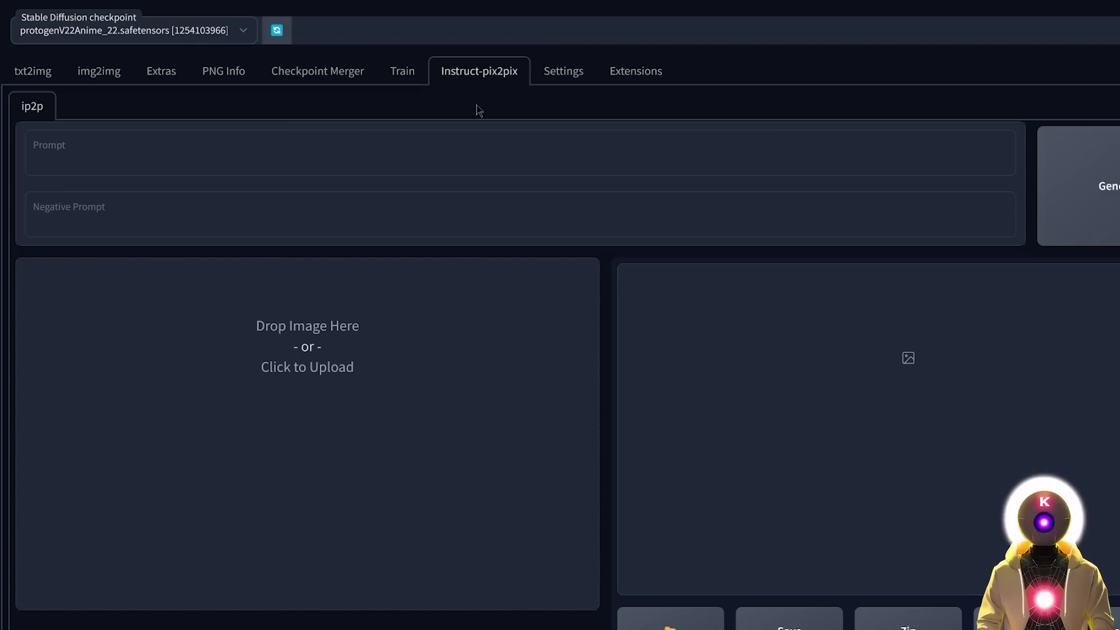
{"action": "left_click", "coordinate": [217, 35]}
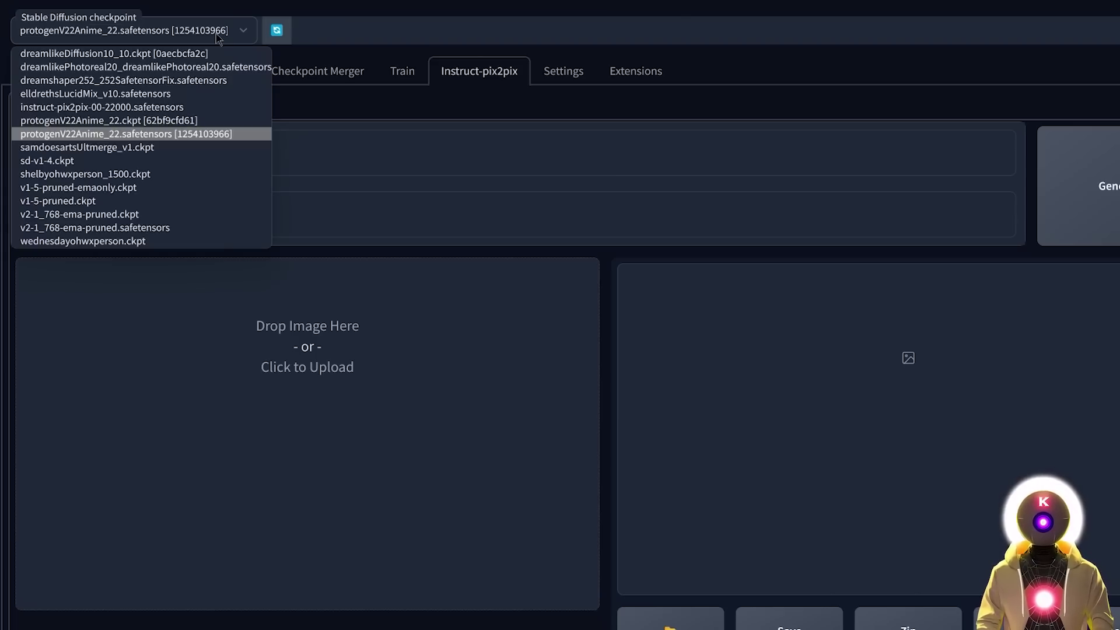
{"action": "left_click", "coordinate": [164, 108]}
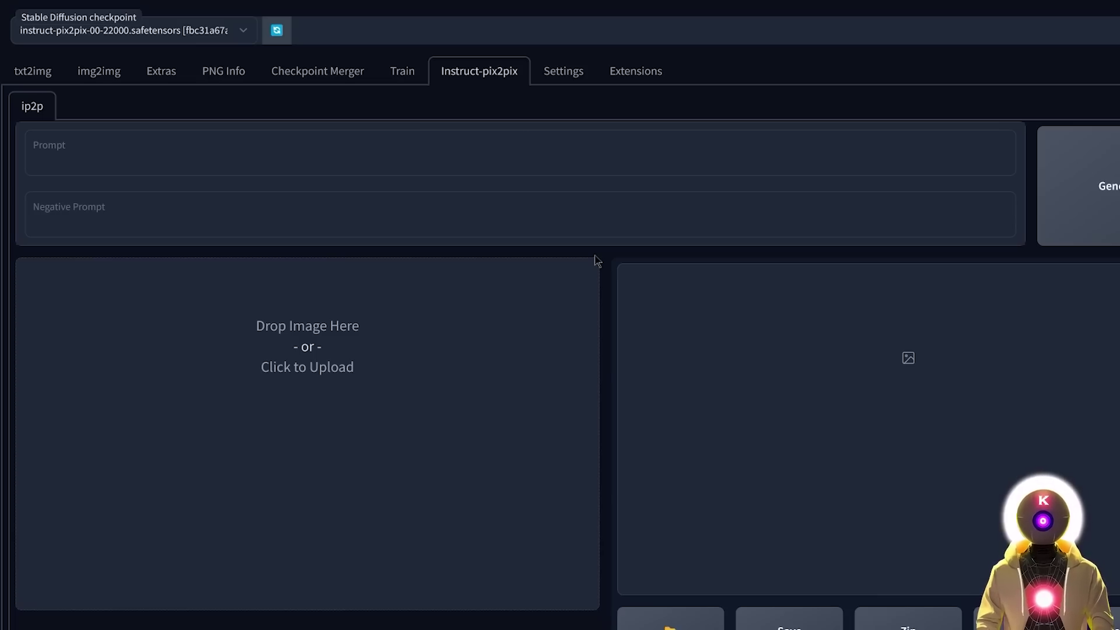
{"action": "left_click_drag", "start_coordinate": [596, 260], "coordinate": [406, 340]}
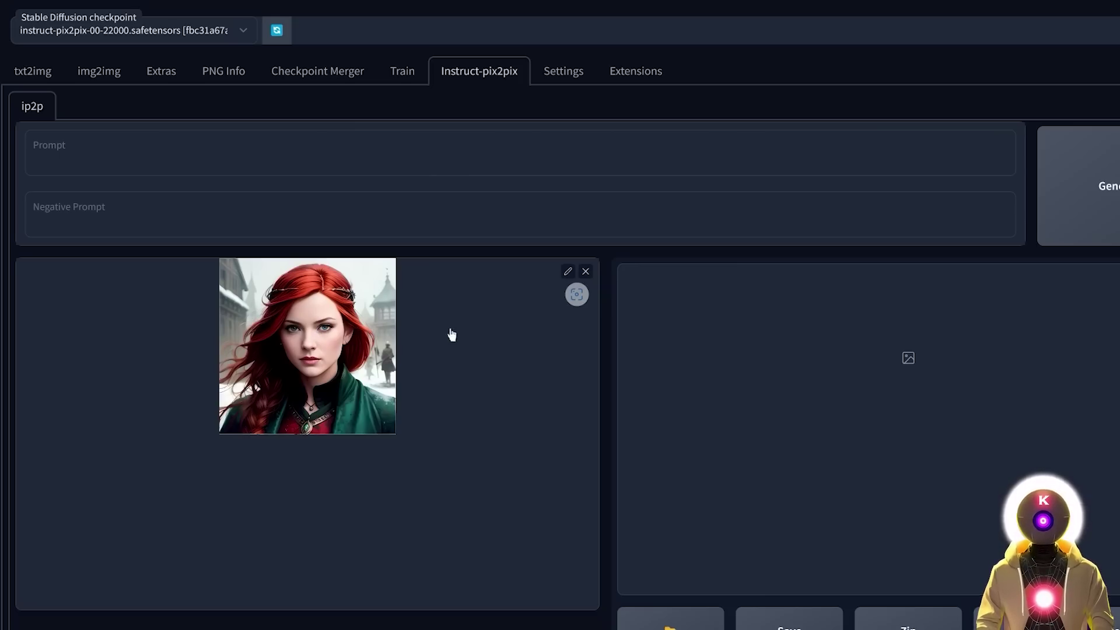
Paste 'what would it look like if it was raining?' as the prompt and check the Steps and CFG settings
{"action": "left_click", "coordinate": [129, 153]}
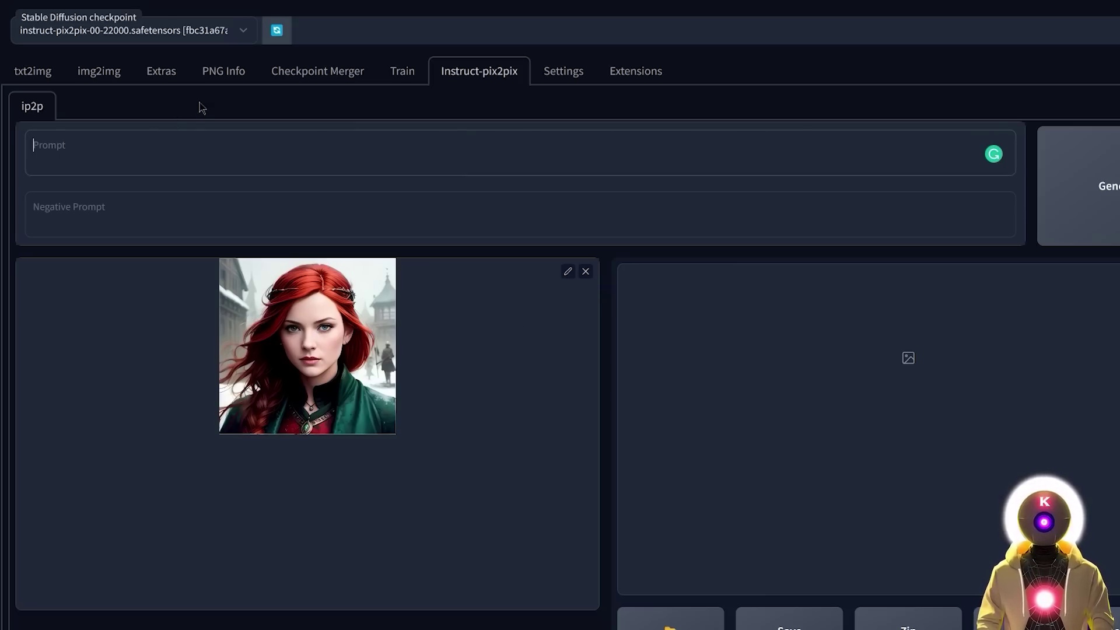
{"action": "type", "text": "what would it look like if it was raining?"}
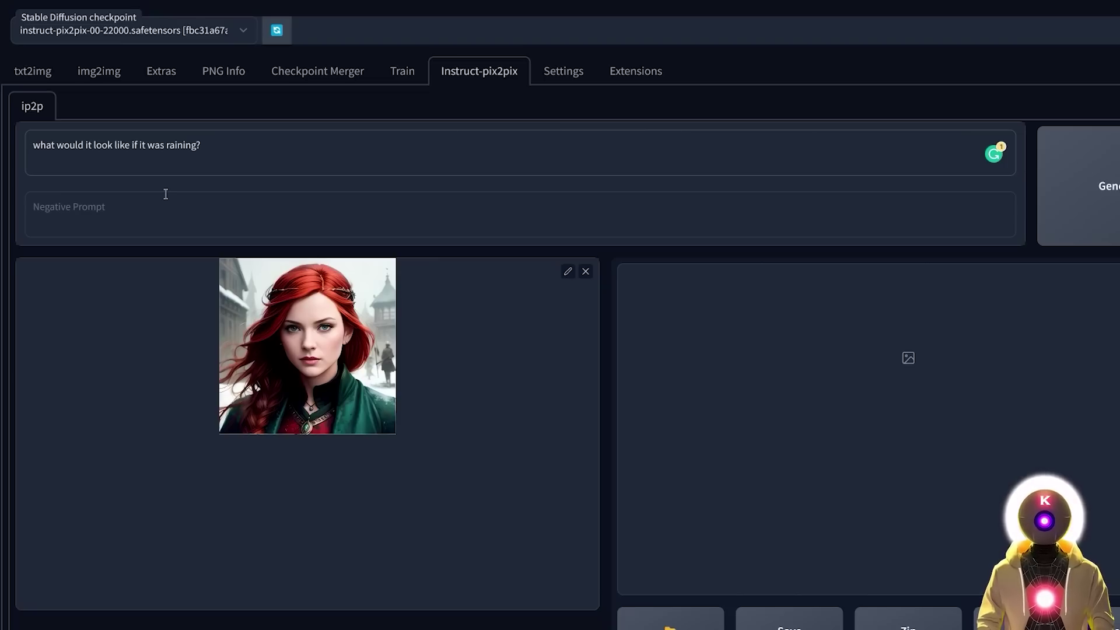
{"action": "scroll", "coordinate": [166, 193], "scroll_direction": "down", "scroll_amount": 5}
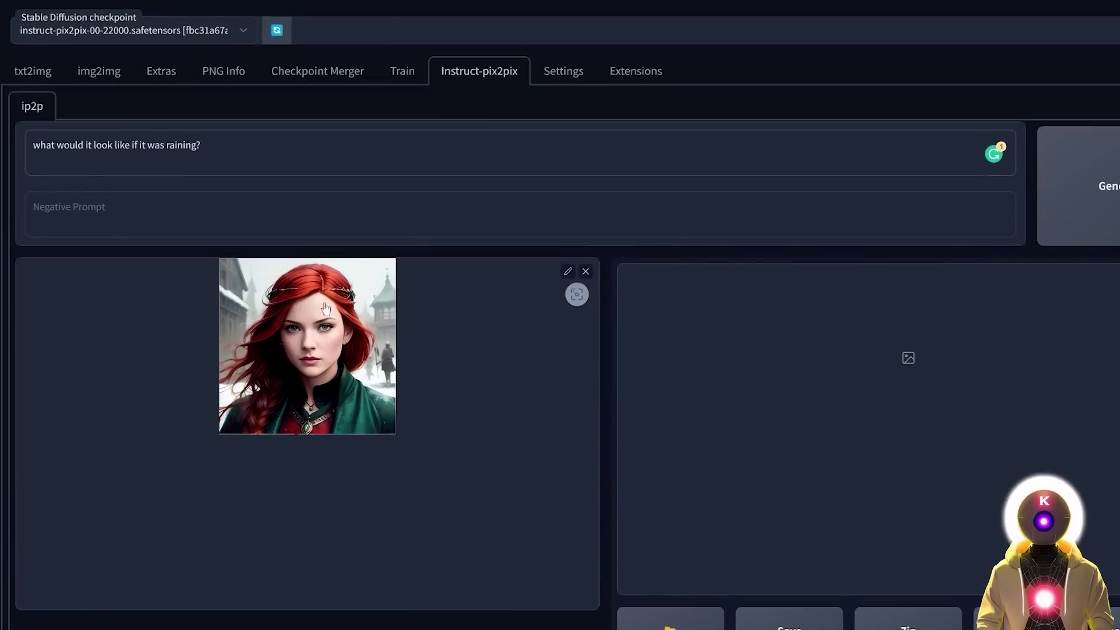
{"action": "scroll", "coordinate": [471, 422], "scroll_direction": "down", "scroll_amount": 5}
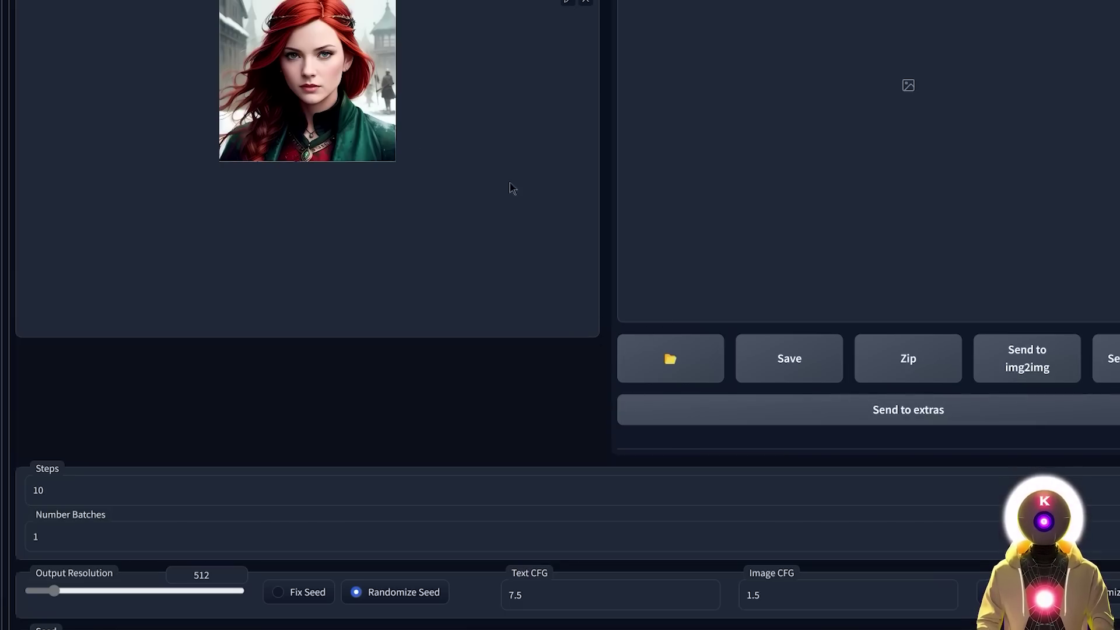
{"action": "scroll", "coordinate": [811, 468], "scroll_direction": "down", "scroll_amount": 2}
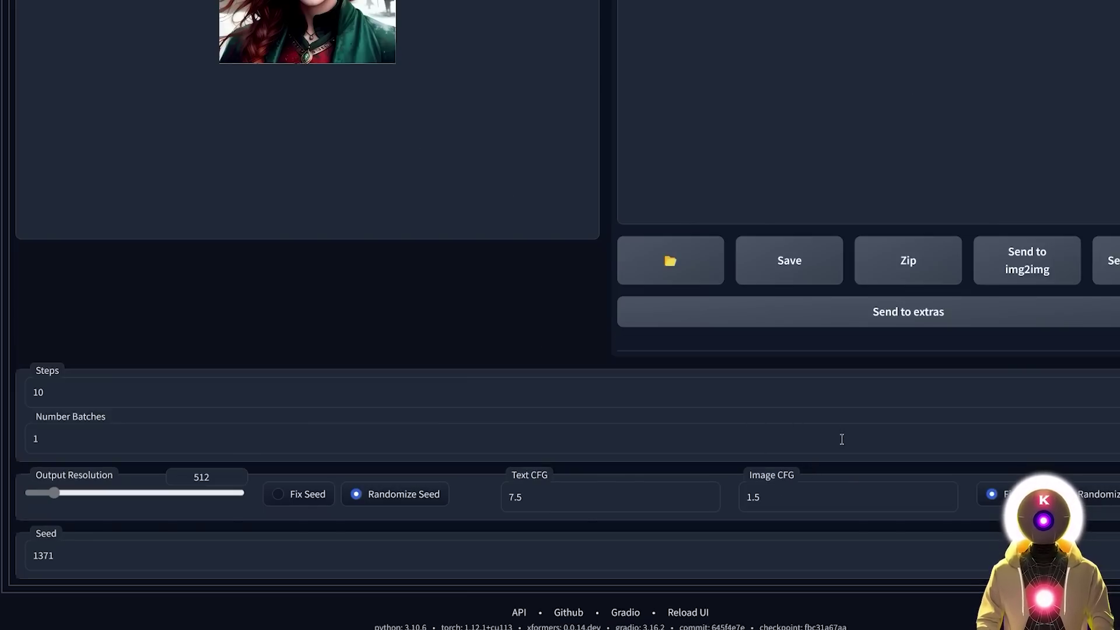
{"action": "scroll", "coordinate": [828, 428], "scroll_direction": "up", "scroll_amount": 7}
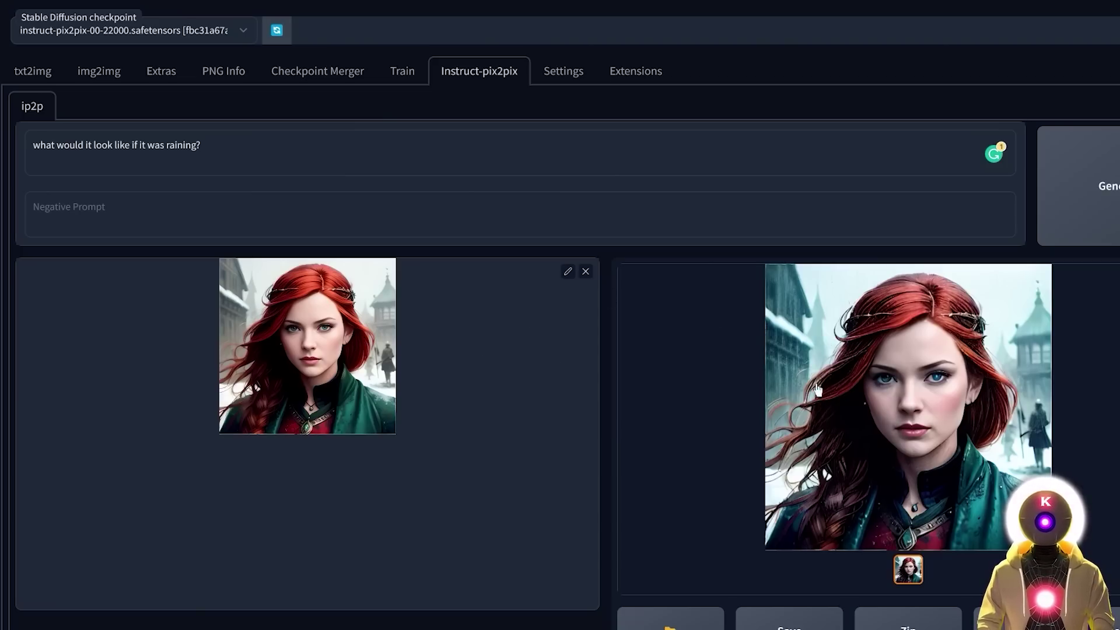
Change the Image CFG value to end in .3 and regenerate the rain edit
{"action": "scroll", "coordinate": [813, 382], "scroll_direction": "down", "scroll_amount": 6}
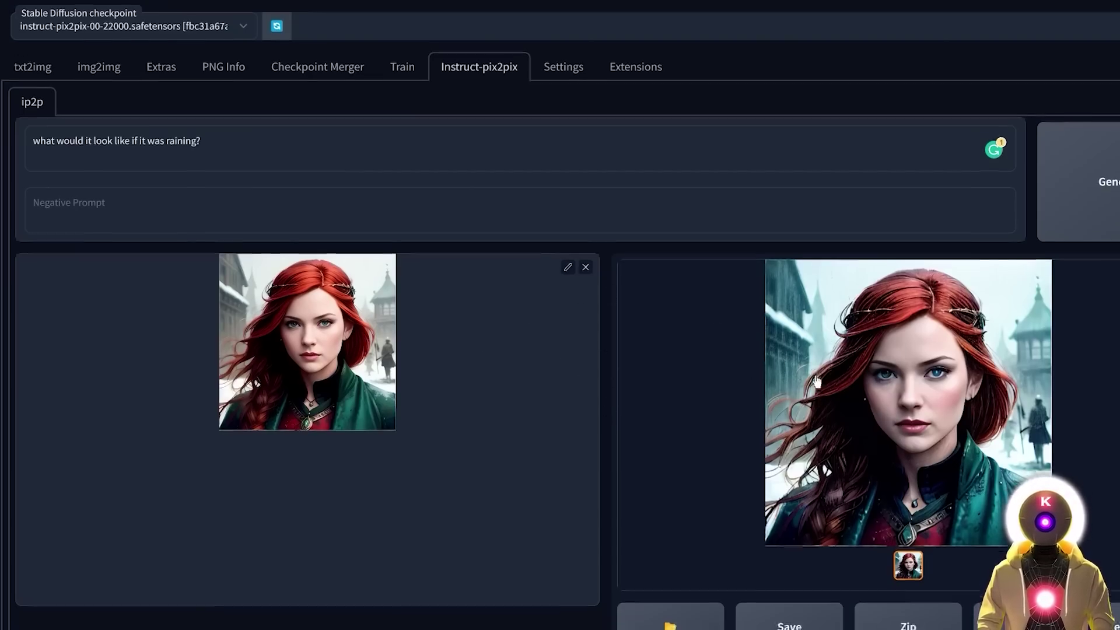
{"action": "left_click", "coordinate": [772, 499]}
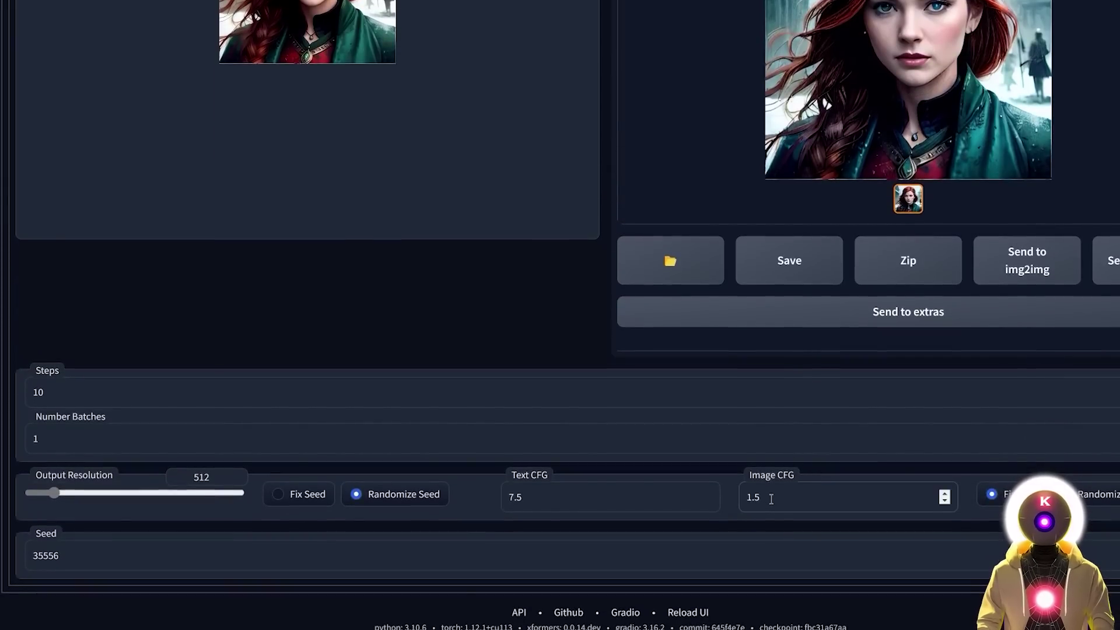
{"action": "key", "text": "BackSpace"}
{"action": "key", "text": "BackSpace"}
{"action": "type", "text": "."}
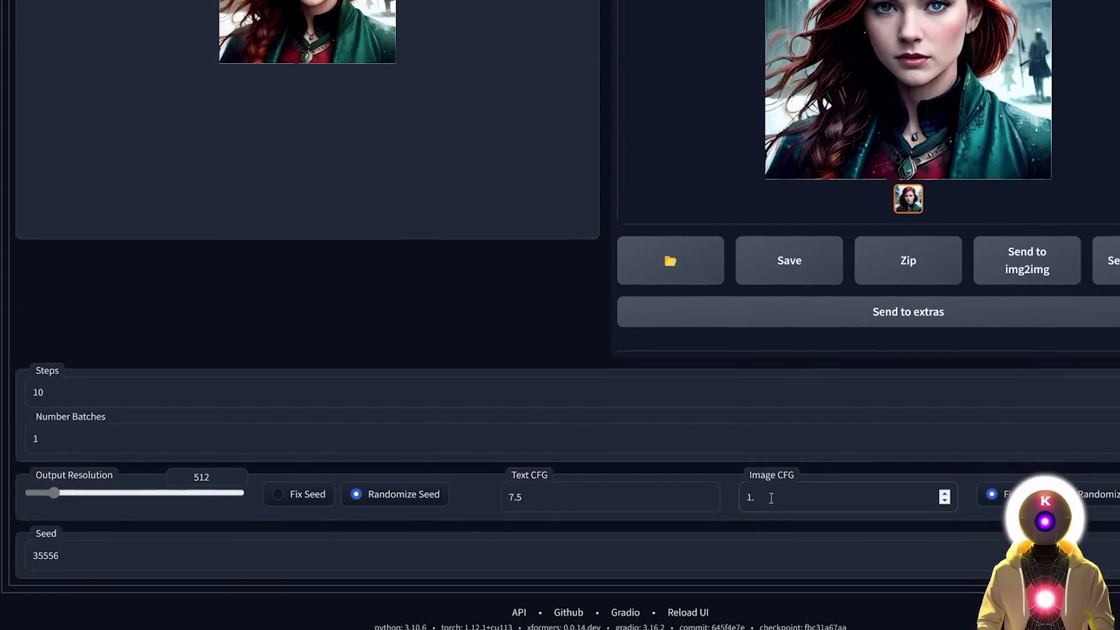
{"action": "type", "text": "3"}
{"action": "left_click", "coordinate": [559, 337]}
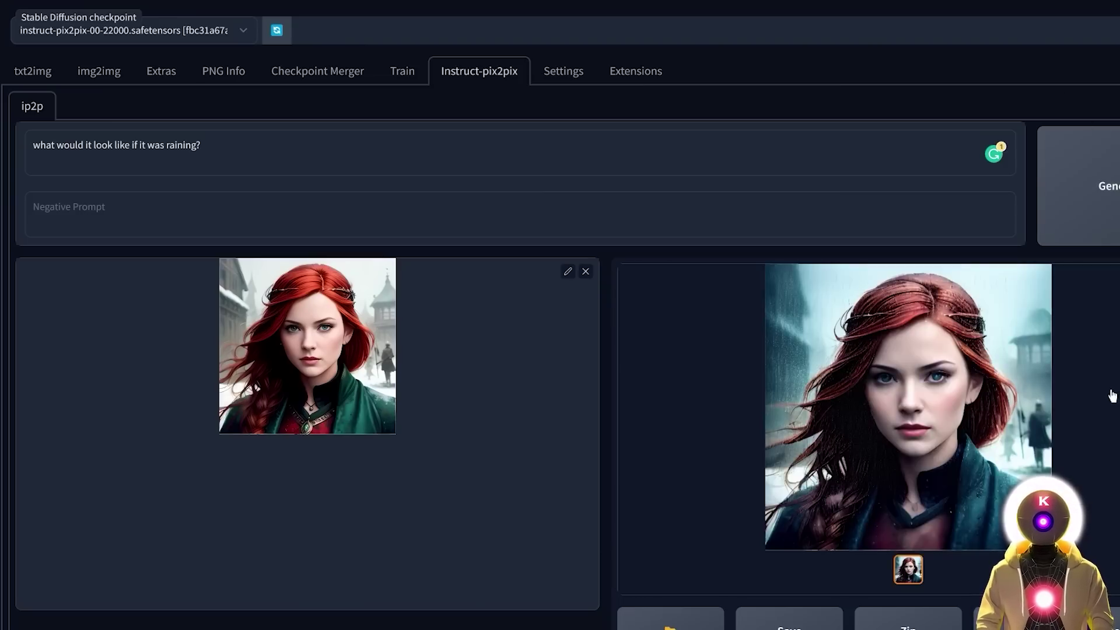
{"action": "scroll", "coordinate": [1103, 388], "scroll_direction": "down", "scroll_amount": 5}
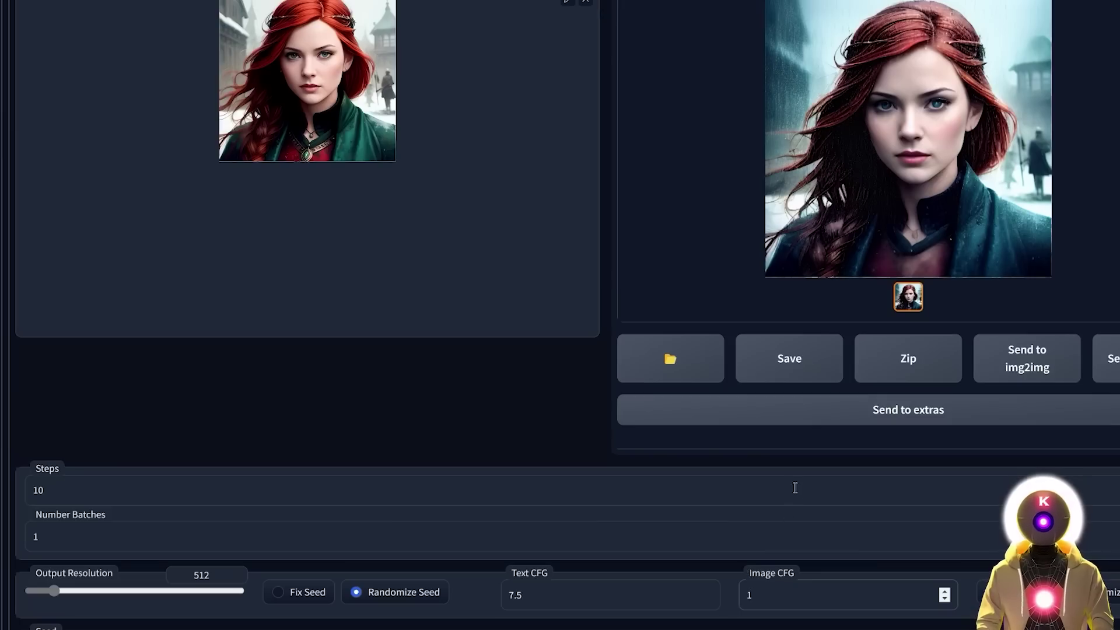
{"action": "scroll", "coordinate": [796, 488], "scroll_direction": "up", "scroll_amount": 5}
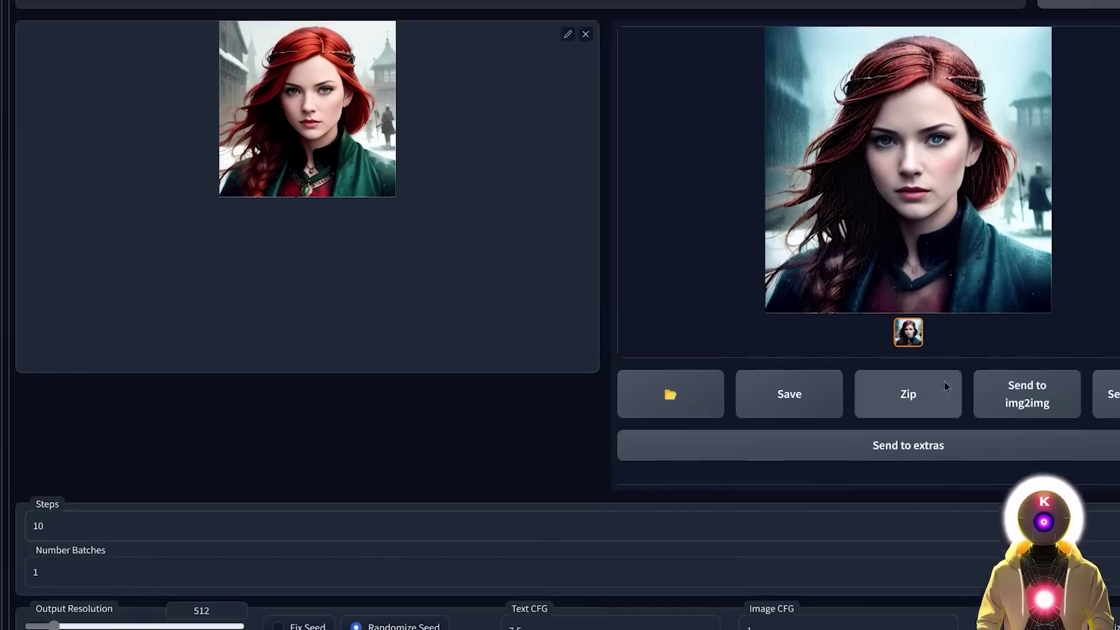
{"action": "left_click", "coordinate": [1108, 206]}
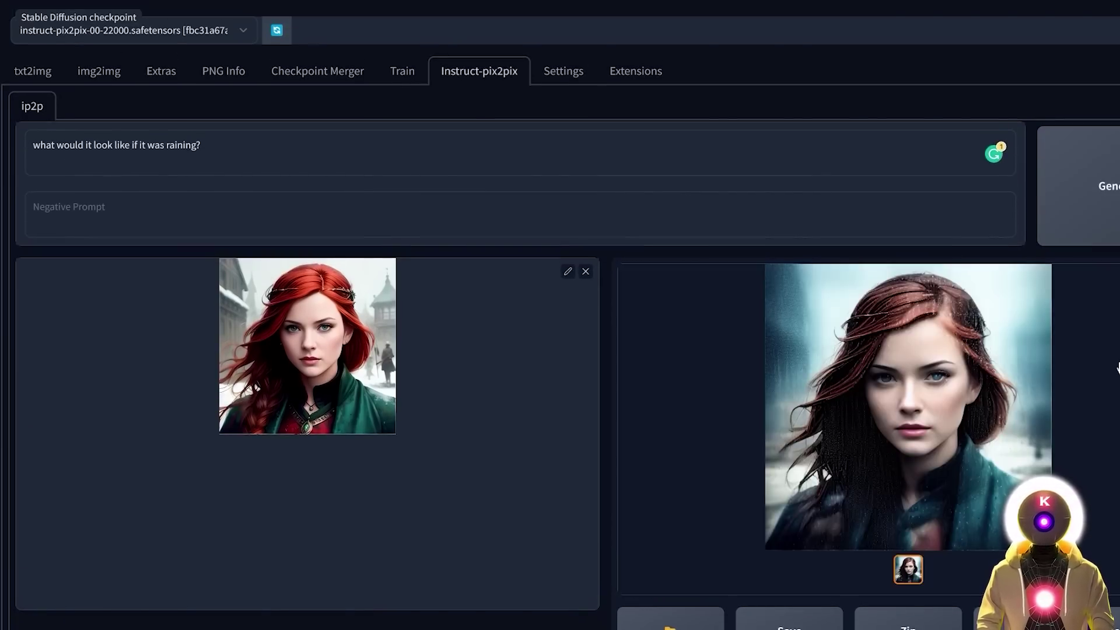
Add a 0 to the guidance value and regenerate the rain edit with stronger guidance
{"action": "mouse_move", "coordinate": [547, 322]}
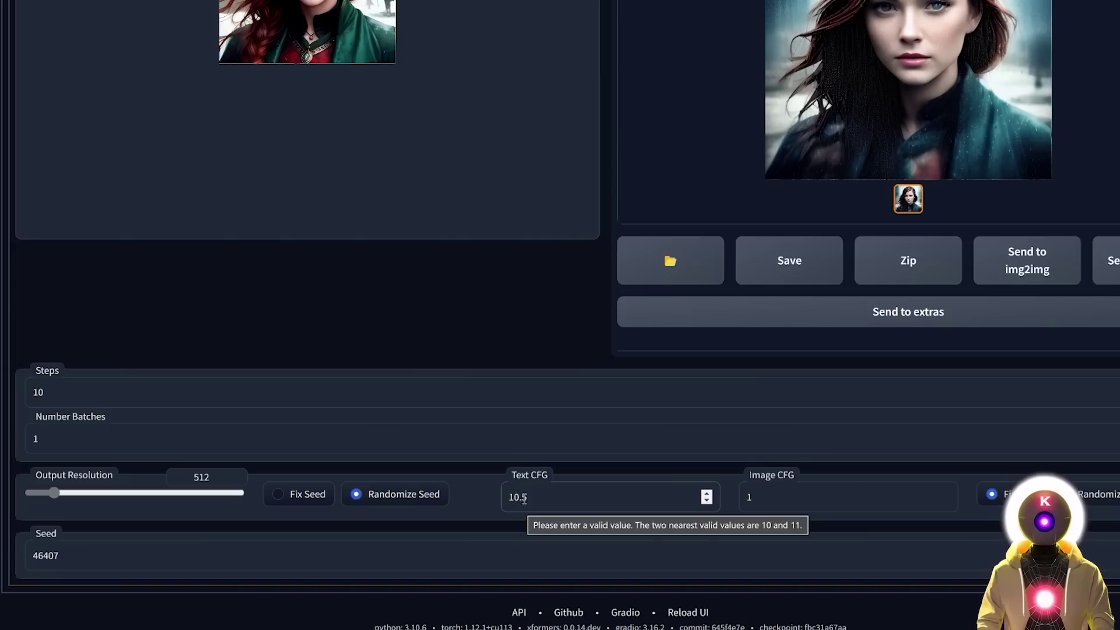
{"action": "type", "text": "0"}
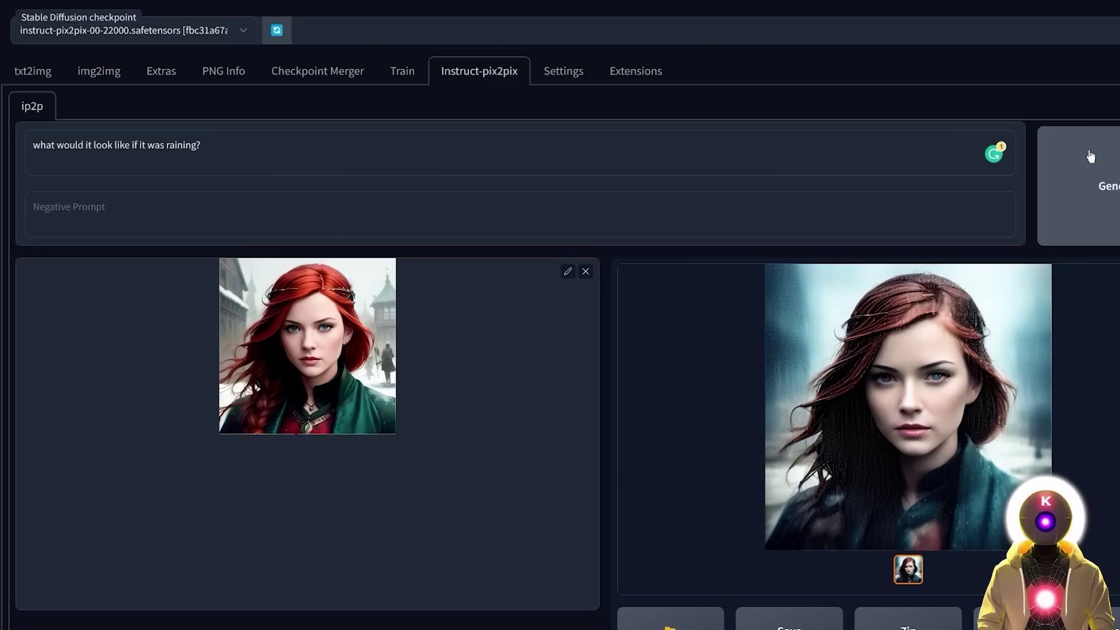
{"action": "left_click", "coordinate": [1090, 156]}
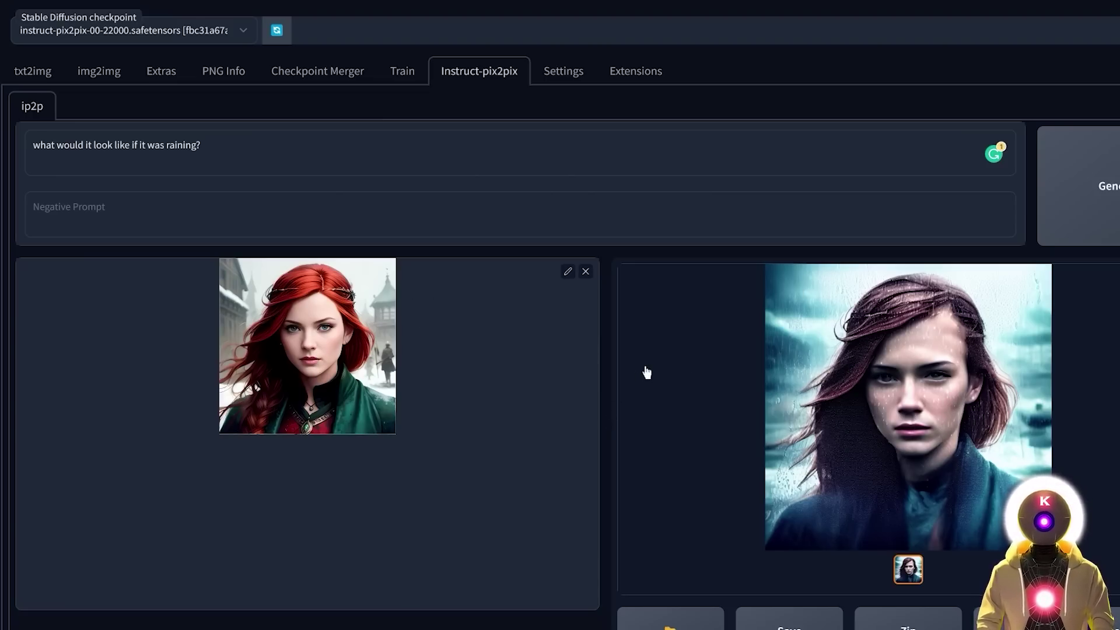
{"action": "scroll", "coordinate": [647, 372], "scroll_direction": "down", "scroll_amount": 3}
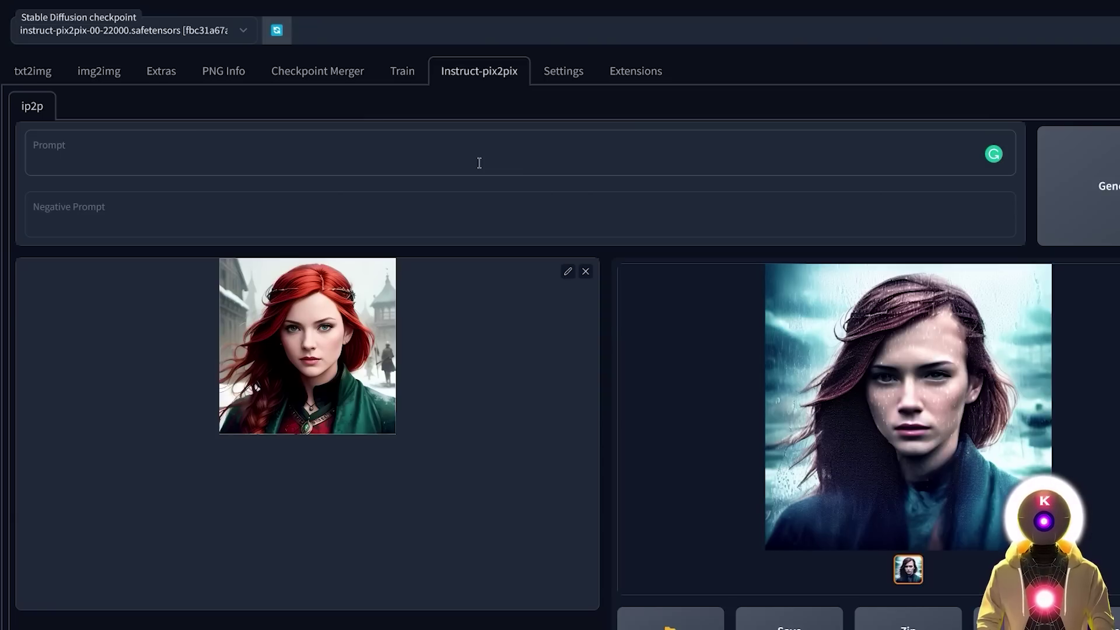
Generate the 'turn her into a blonde' edit with Image CFG set to 1.2
{"action": "type", "text": "turn her into a blonde"}
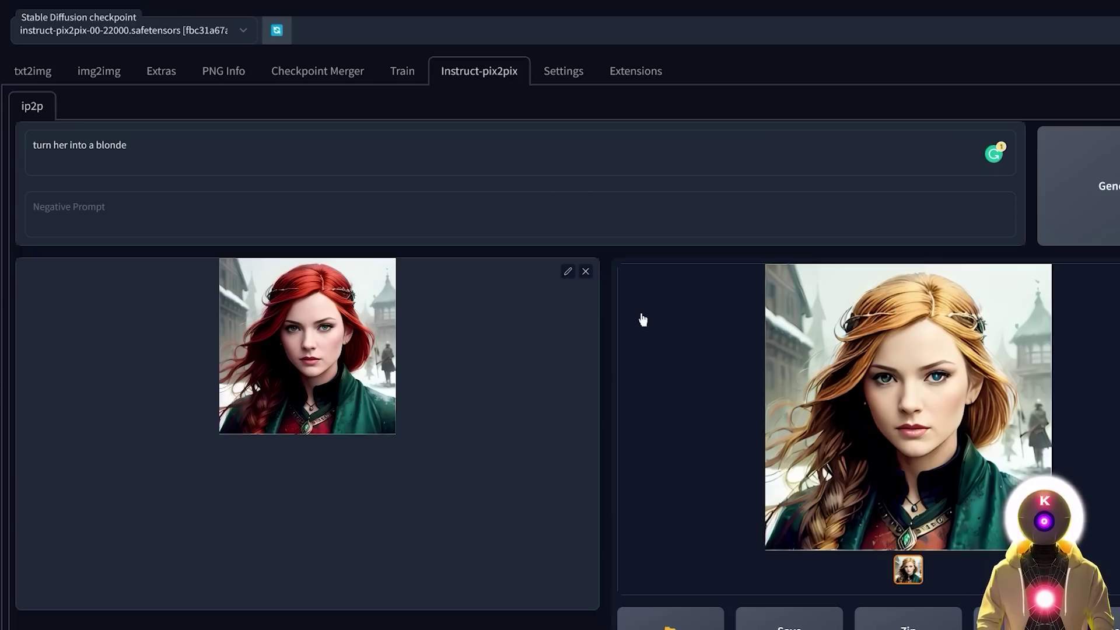
{"action": "scroll", "coordinate": [631, 357], "scroll_direction": "down", "scroll_amount": 6}
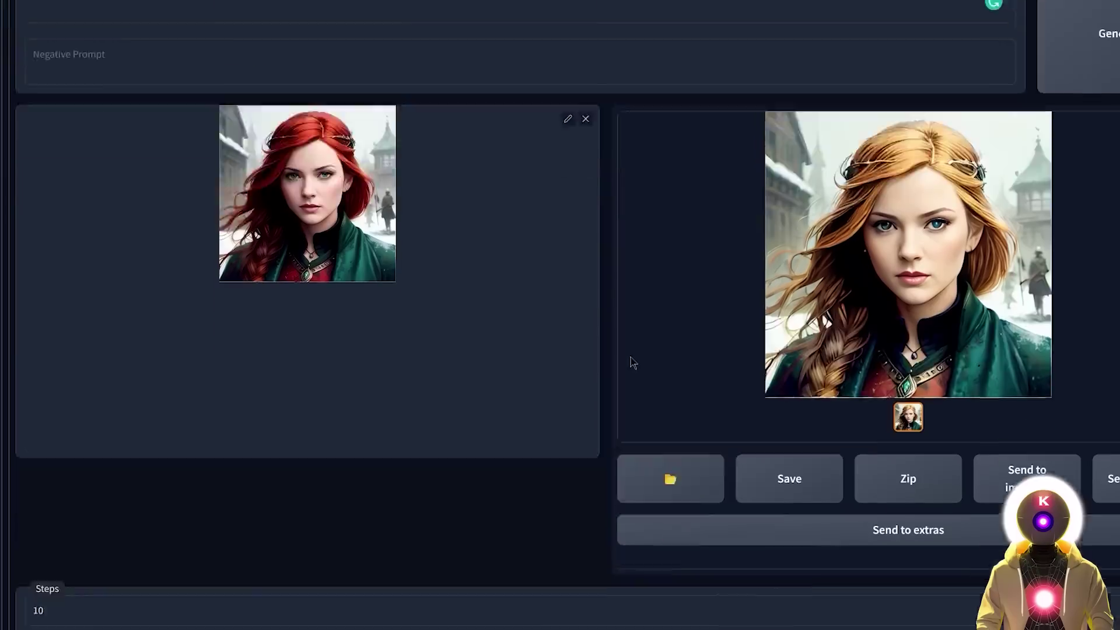
{"action": "left_click", "coordinate": [779, 496]}
{"action": "key", "text": "BackSpace"}
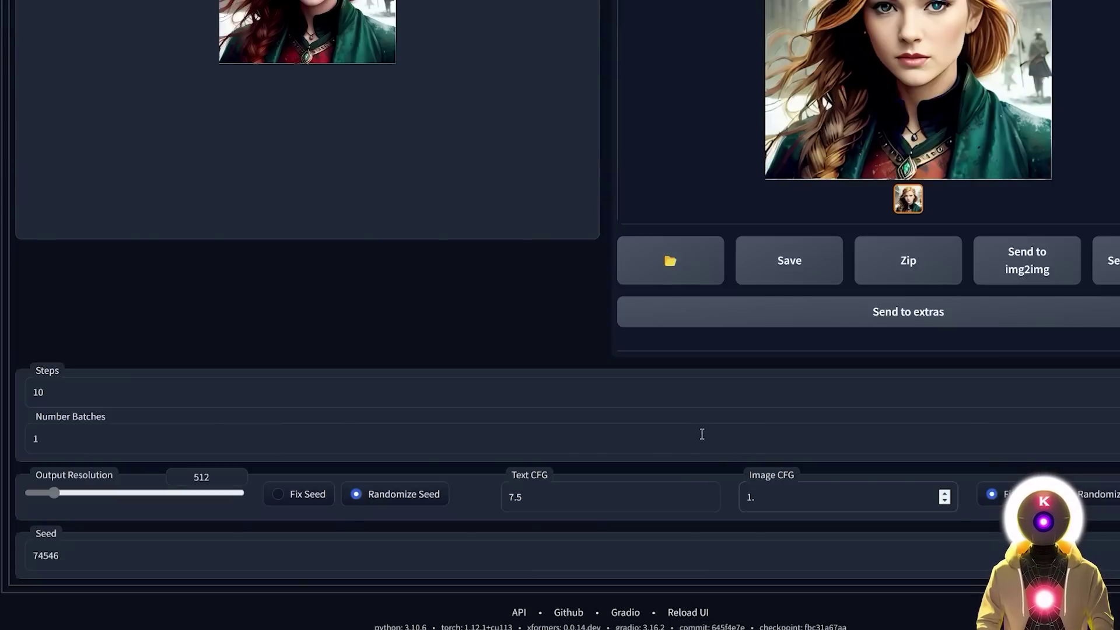
{"action": "type", "text": "2"}
{"action": "scroll", "coordinate": [570, 370], "scroll_direction": "up", "scroll_amount": 6}
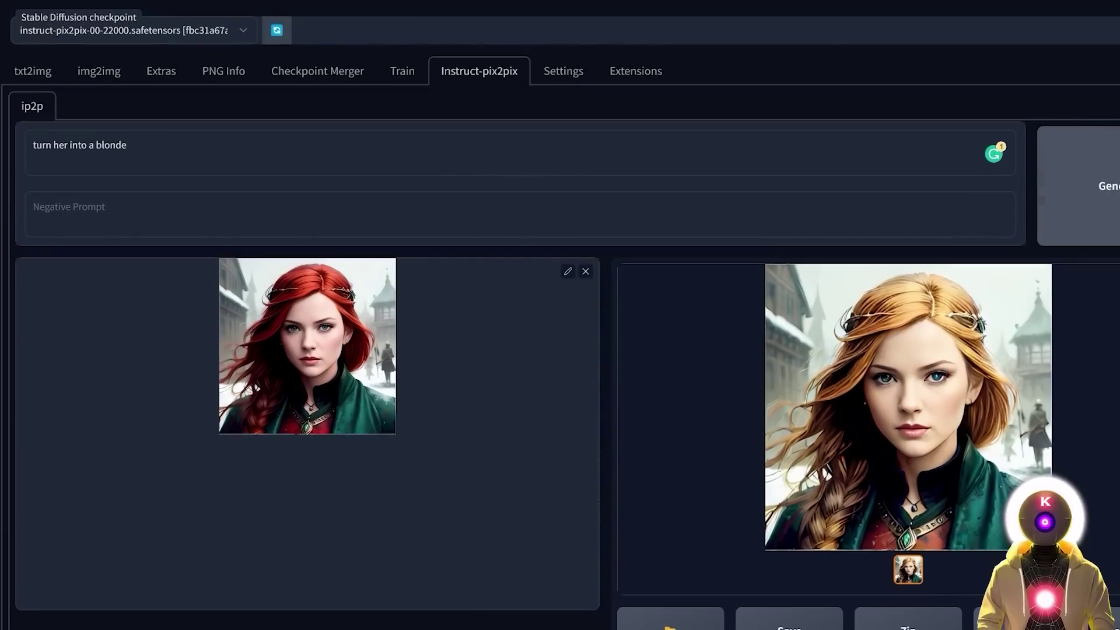
{"action": "left_click", "coordinate": [1101, 183]}
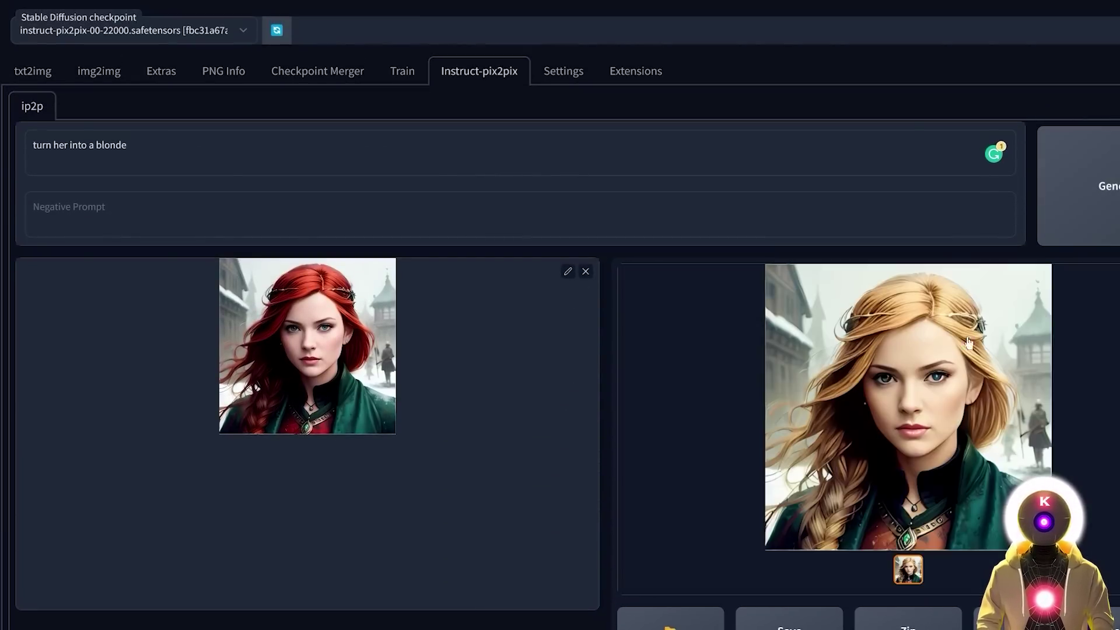
Lower Image CFG to 1 and regenerate the blonde edit for paler hair
{"action": "scroll", "coordinate": [655, 426], "scroll_direction": "down", "scroll_amount": 6}
{"action": "key", "text": "BackSpace"}
{"action": "key", "text": "BackSpace"}
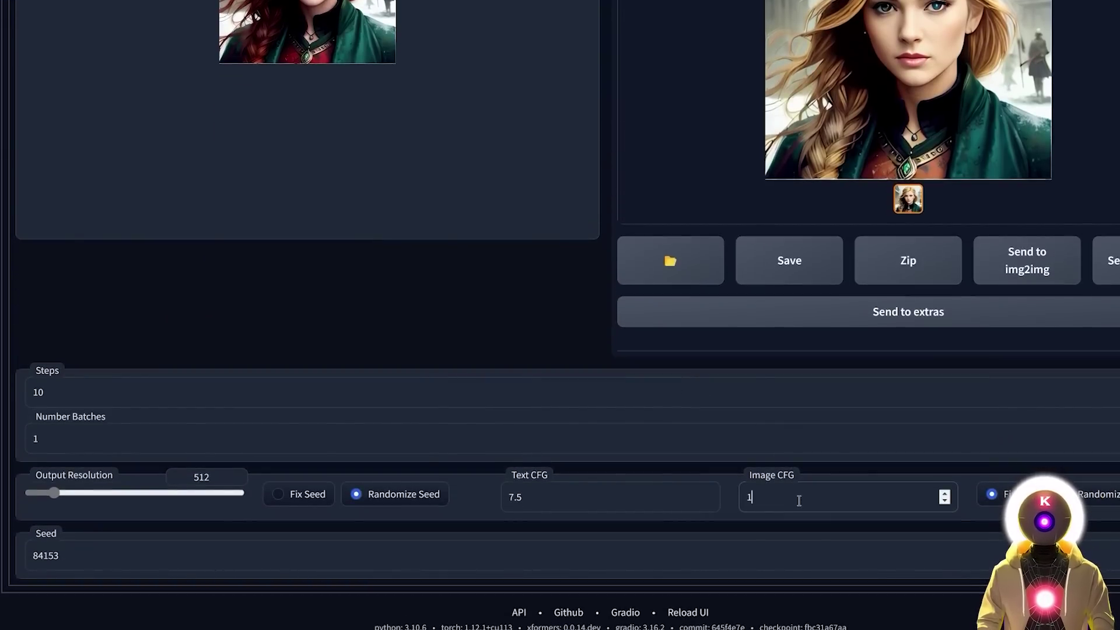
{"action": "scroll", "coordinate": [506, 370], "scroll_direction": "up", "scroll_amount": 5}
{"action": "scroll", "coordinate": [507, 370], "scroll_direction": "up", "scroll_amount": 1}
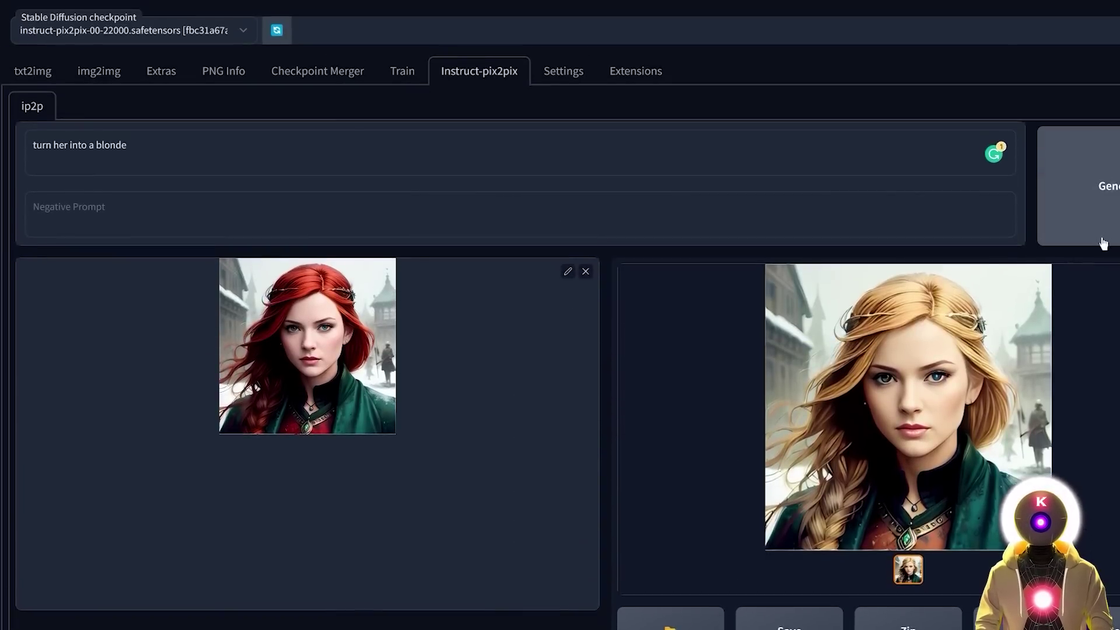
{"action": "left_click", "coordinate": [1101, 183]}
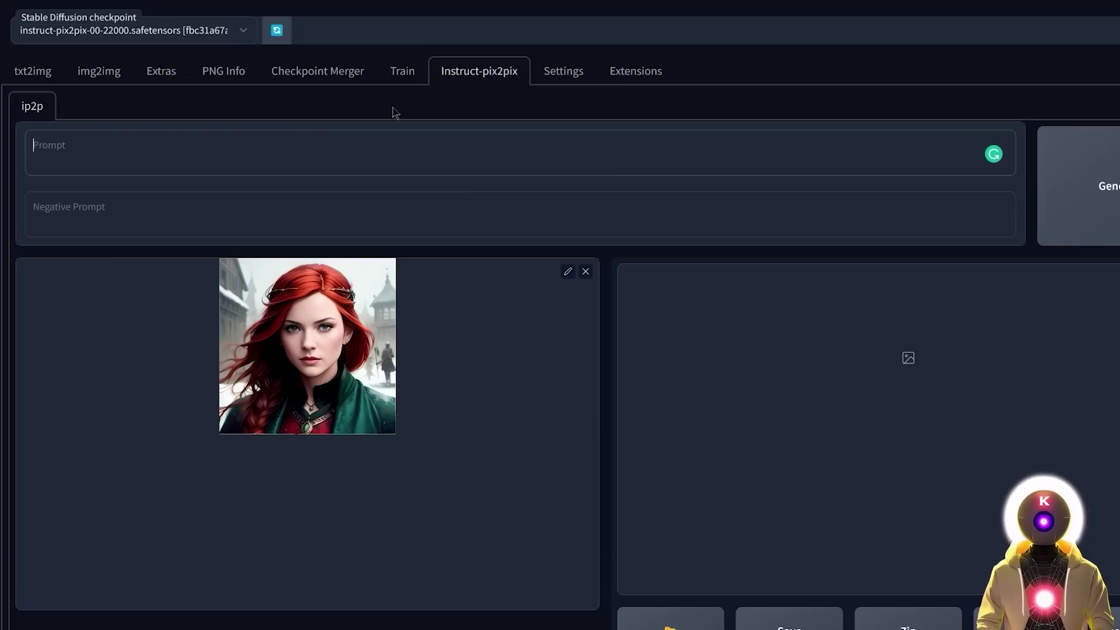
Generate 'turn her into a man', then regenerate with Image CFG lowered to 1.2
{"action": "type", "text": "turn her into a man"}
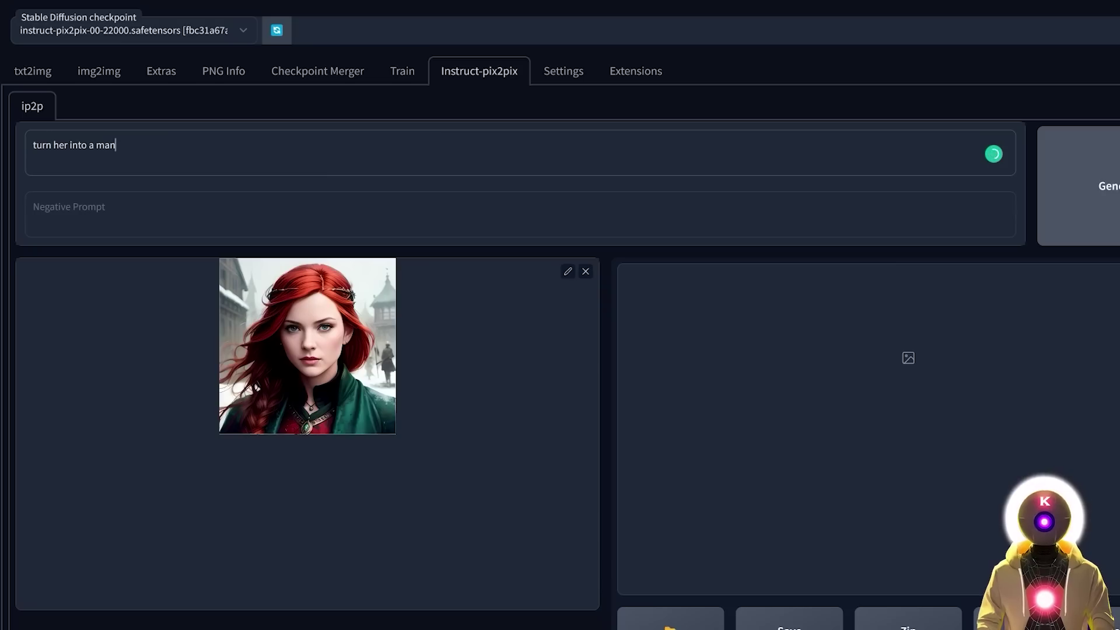
{"action": "left_click", "coordinate": [1096, 186]}
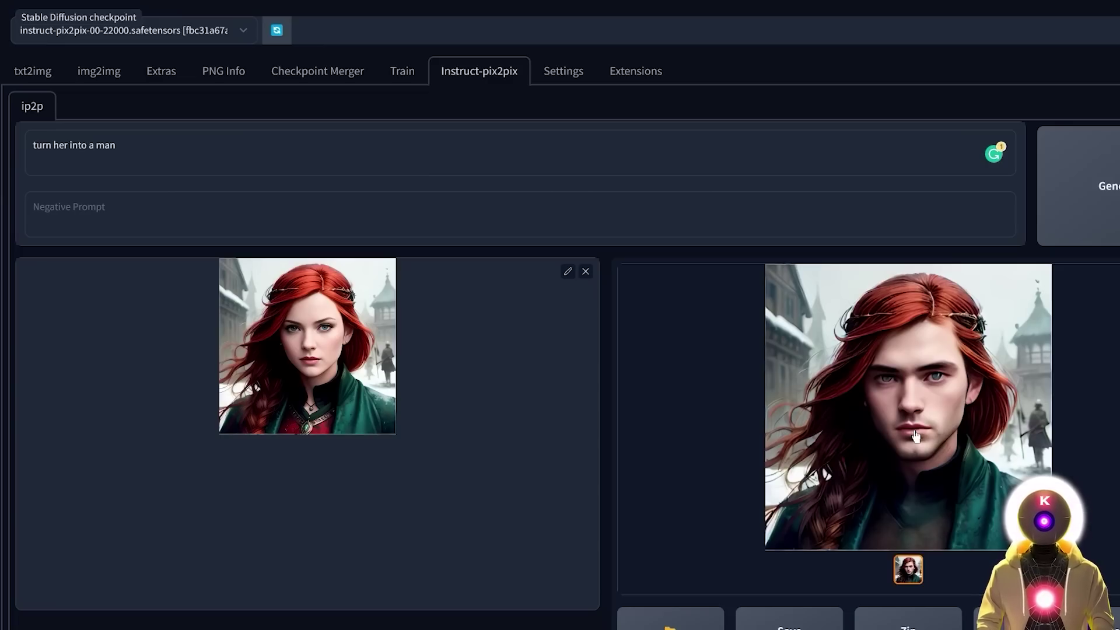
{"action": "scroll", "coordinate": [1106, 354], "scroll_direction": "down", "scroll_amount": 5}
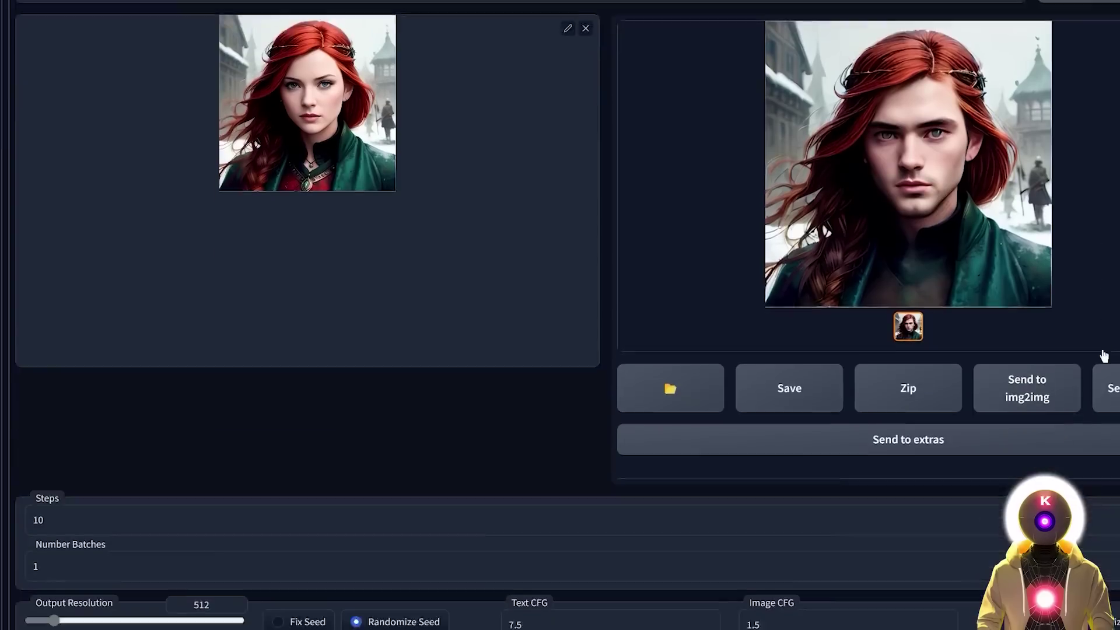
{"action": "left_click", "coordinate": [771, 571]}
{"action": "key", "text": "BackSpace"}
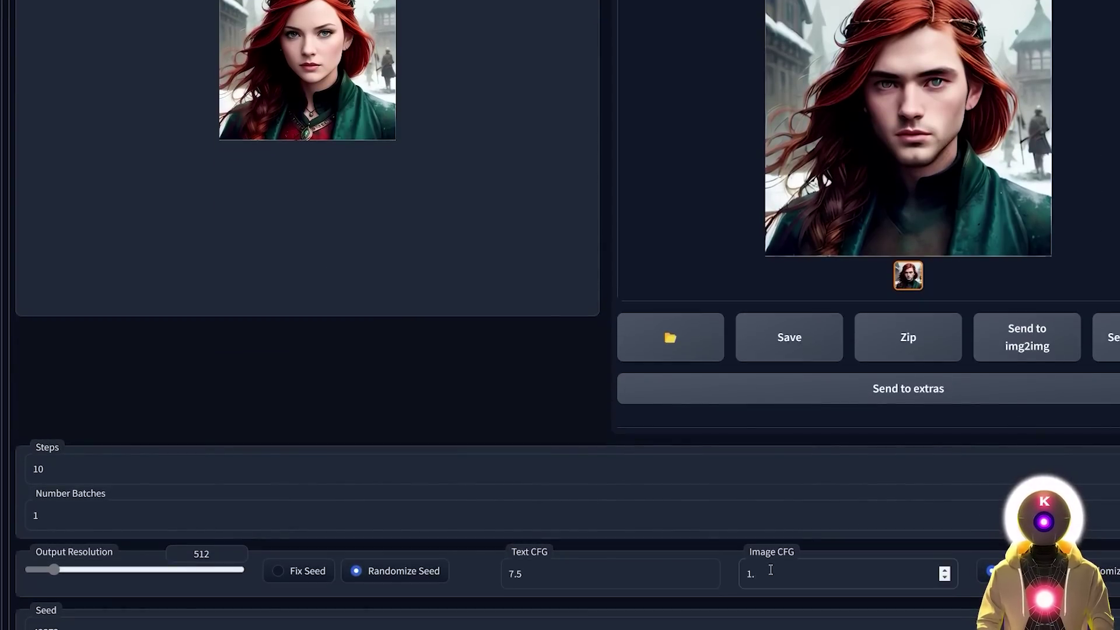
{"action": "type", "text": "2"}
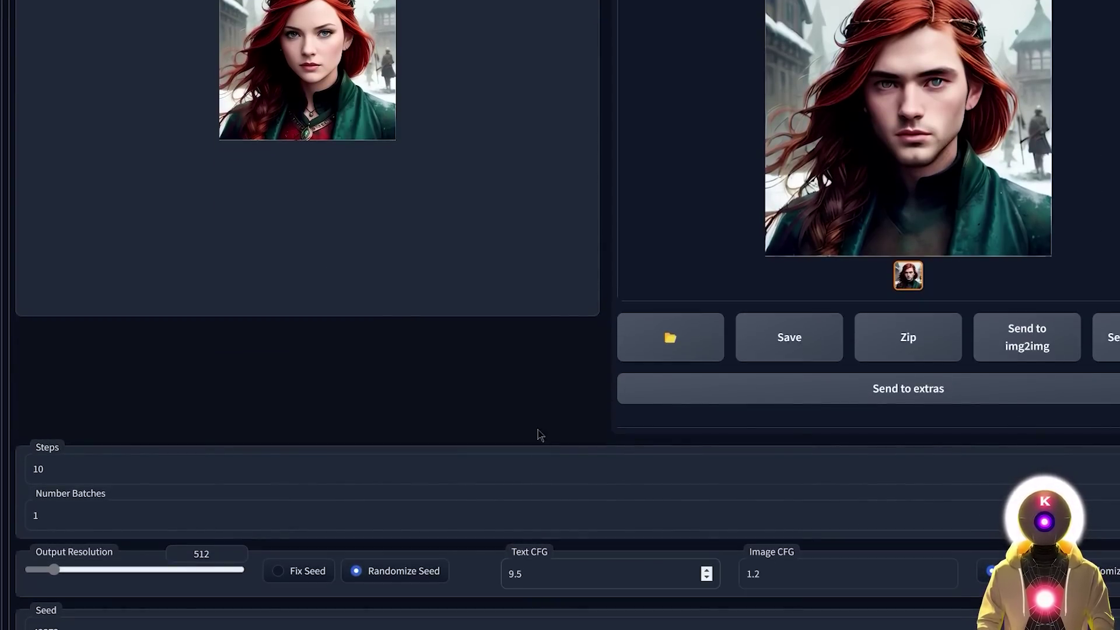
{"action": "scroll", "coordinate": [540, 426], "scroll_direction": "up", "scroll_amount": 5}
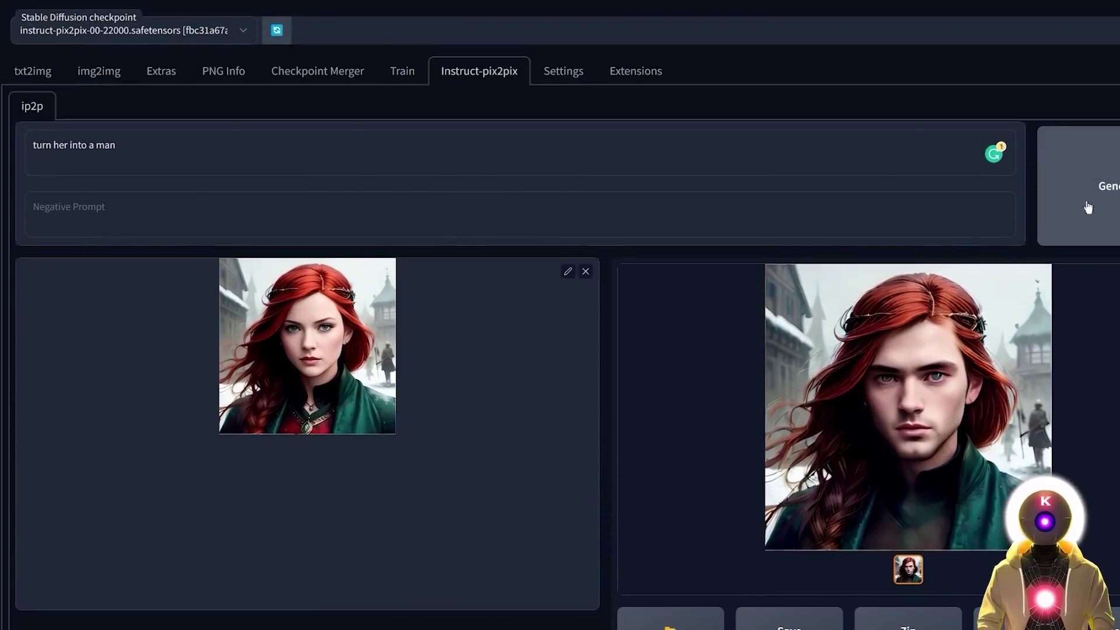
{"action": "left_click", "coordinate": [1089, 186]}
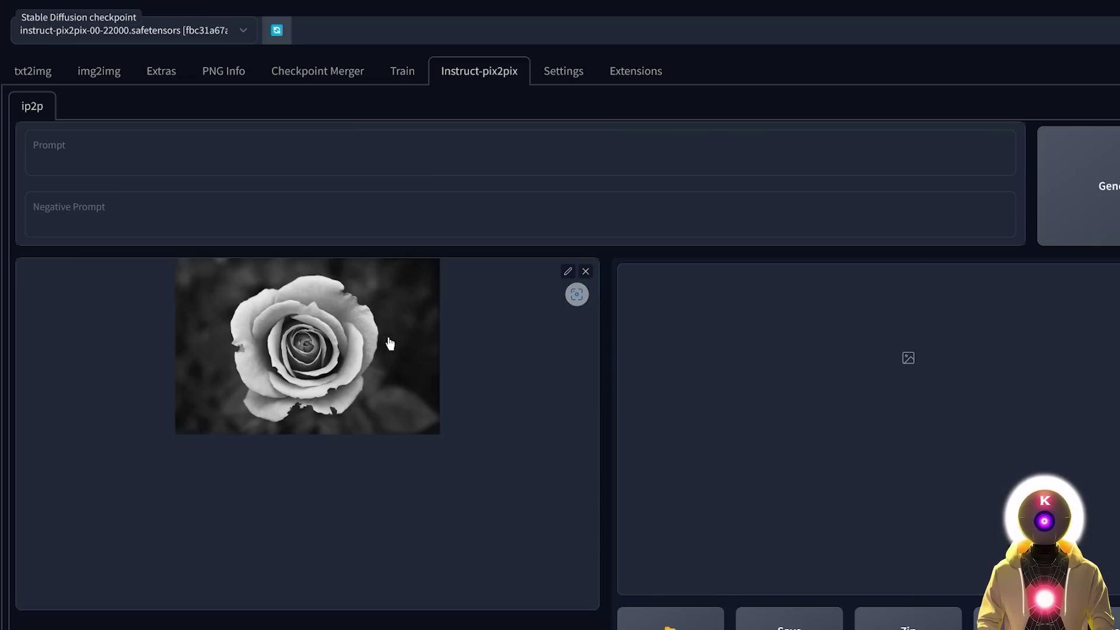
Paste 'digital colored photo of a rose' into the prompt for the black-and-white rose
{"action": "left_click", "coordinate": [93, 159]}
{"action": "type", "text": "digital colored photo of a rose"}
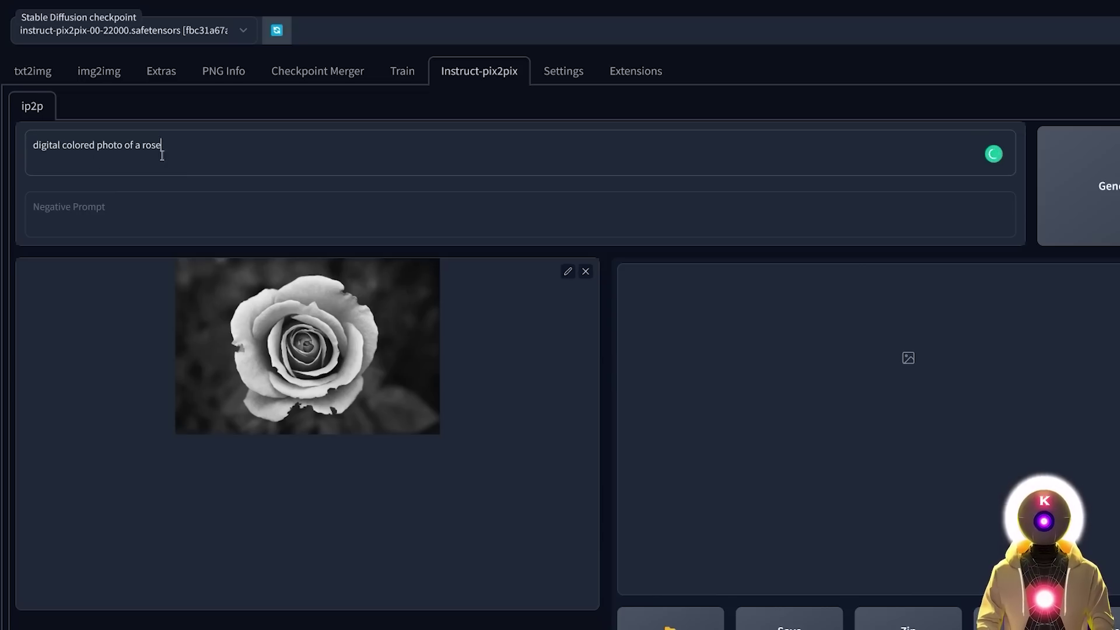
{"action": "scroll", "coordinate": [363, 235], "scroll_direction": "down", "scroll_amount": 5}
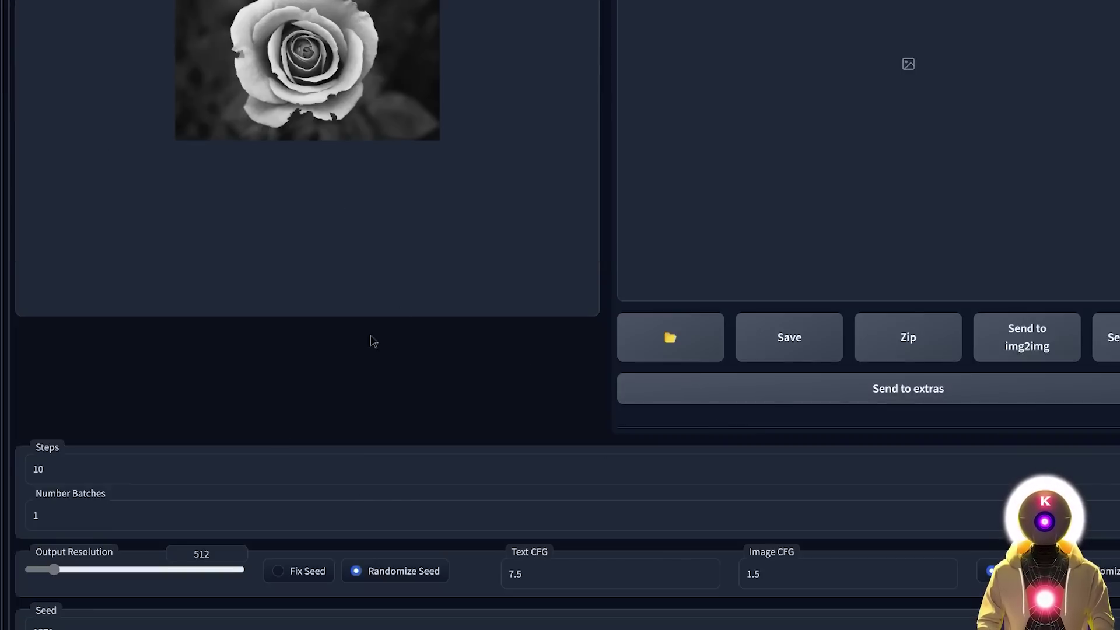
{"action": "scroll", "coordinate": [418, 392], "scroll_direction": "up", "scroll_amount": 5}
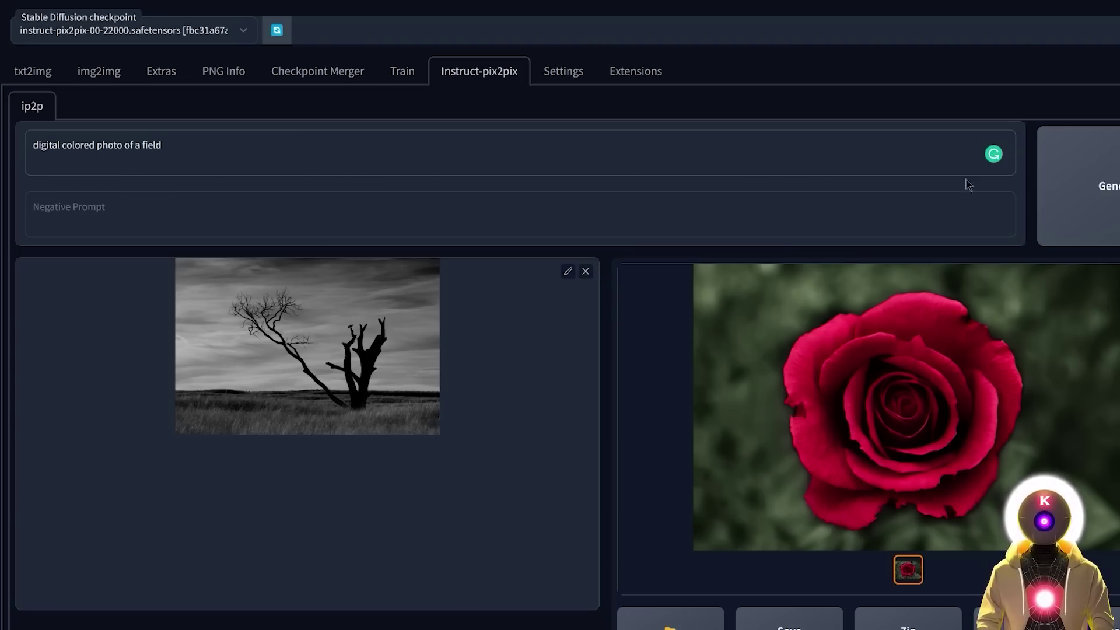
Colourise the field photo, then raise Number Batches to 10 and generate ten variants
{"action": "left_click", "coordinate": [1062, 188]}
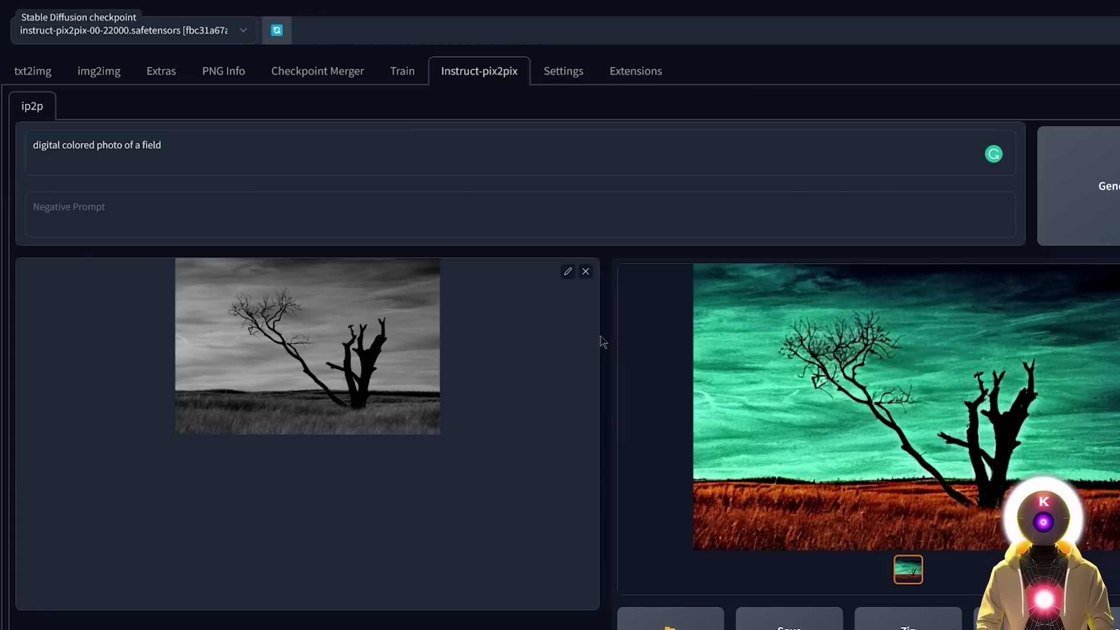
{"action": "scroll", "coordinate": [604, 390], "scroll_direction": "down", "scroll_amount": 6}
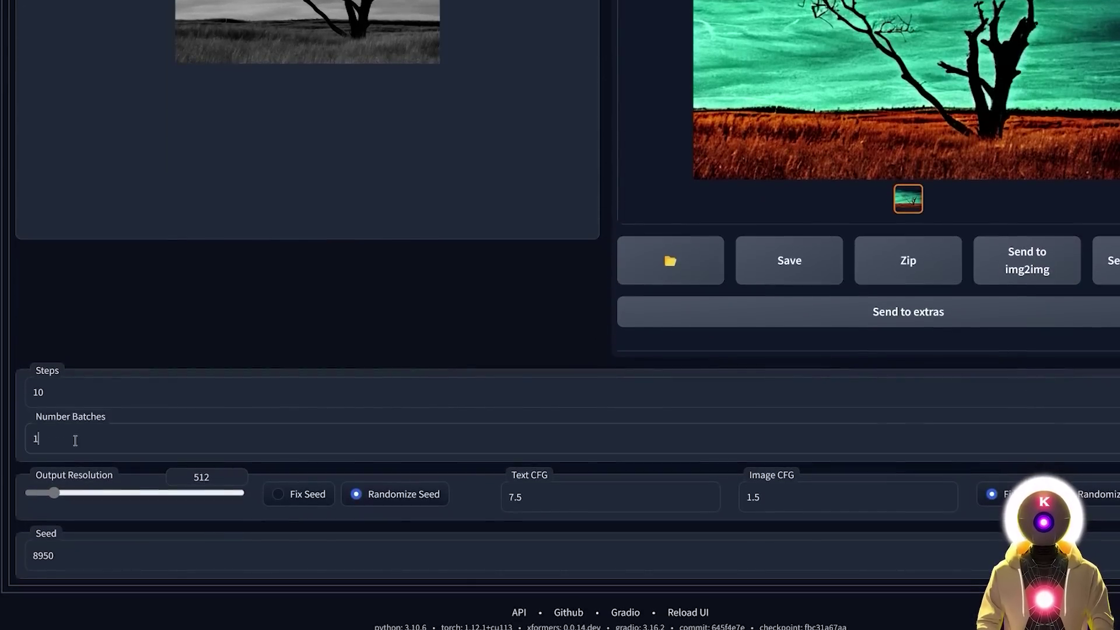
{"action": "left_click", "coordinate": [75, 440]}
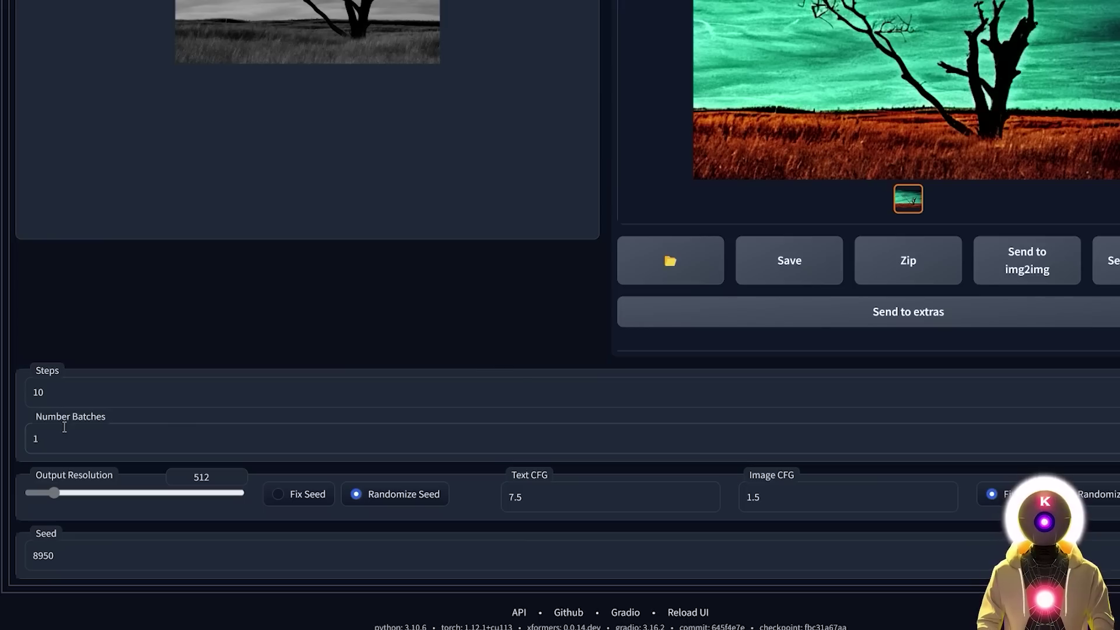
{"action": "type", "text": "0"}
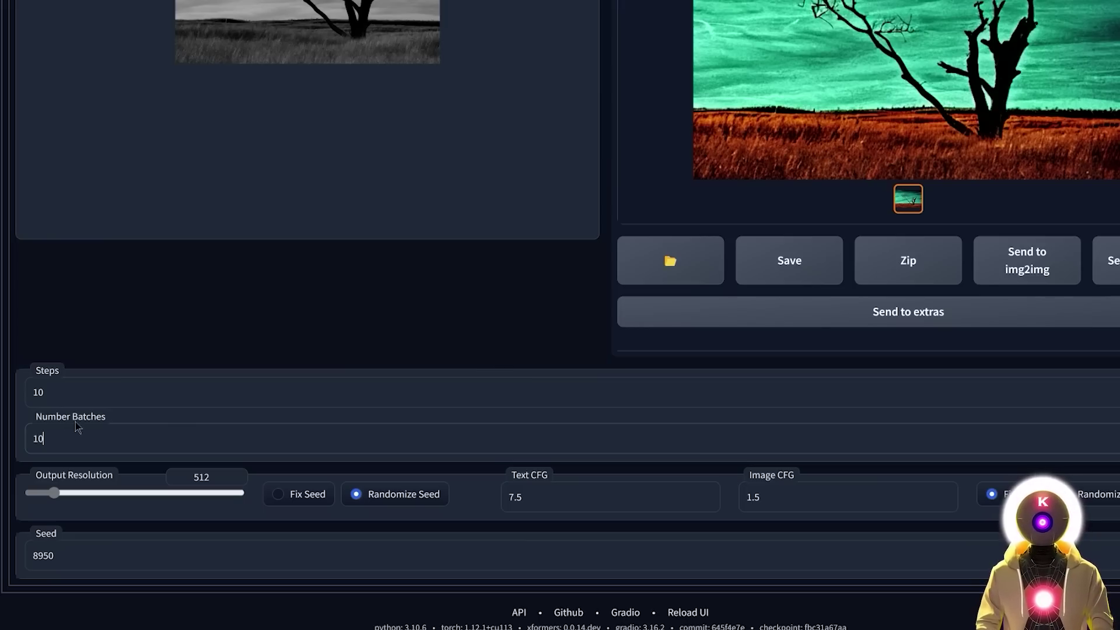
{"action": "scroll", "coordinate": [263, 388], "scroll_direction": "up", "scroll_amount": 6}
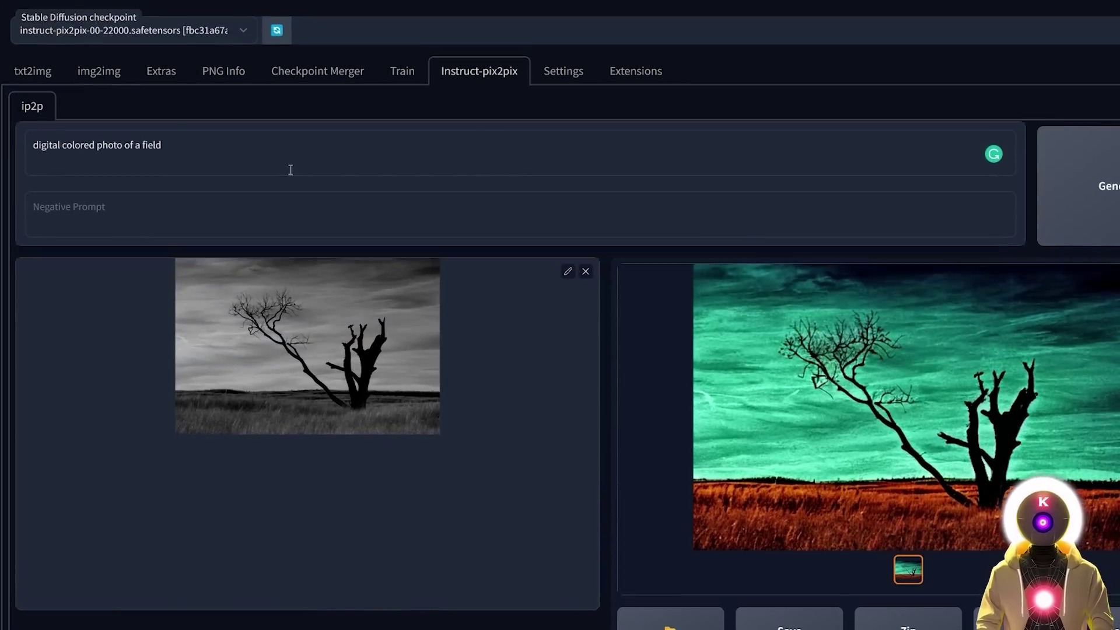
{"action": "left_click", "coordinate": [1100, 186]}
{"action": "scroll", "coordinate": [976, 293], "scroll_direction": "down", "scroll_amount": 2}
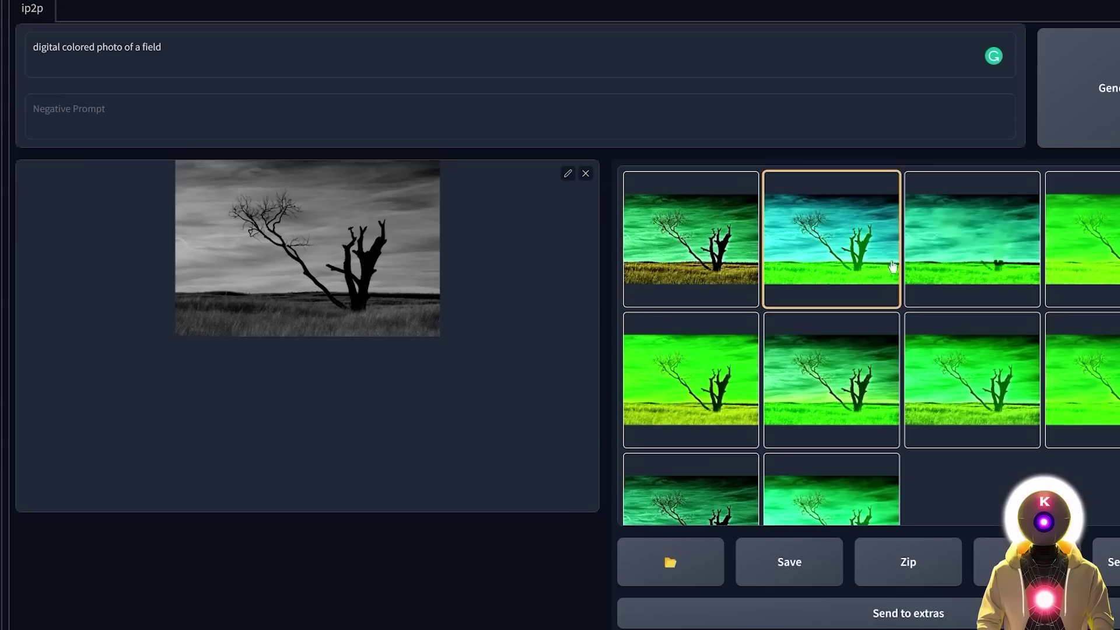
{"action": "scroll", "coordinate": [996, 420], "scroll_direction": "down", "scroll_amount": 1}
{"action": "scroll", "coordinate": [561, 315], "scroll_direction": "up", "scroll_amount": 2}
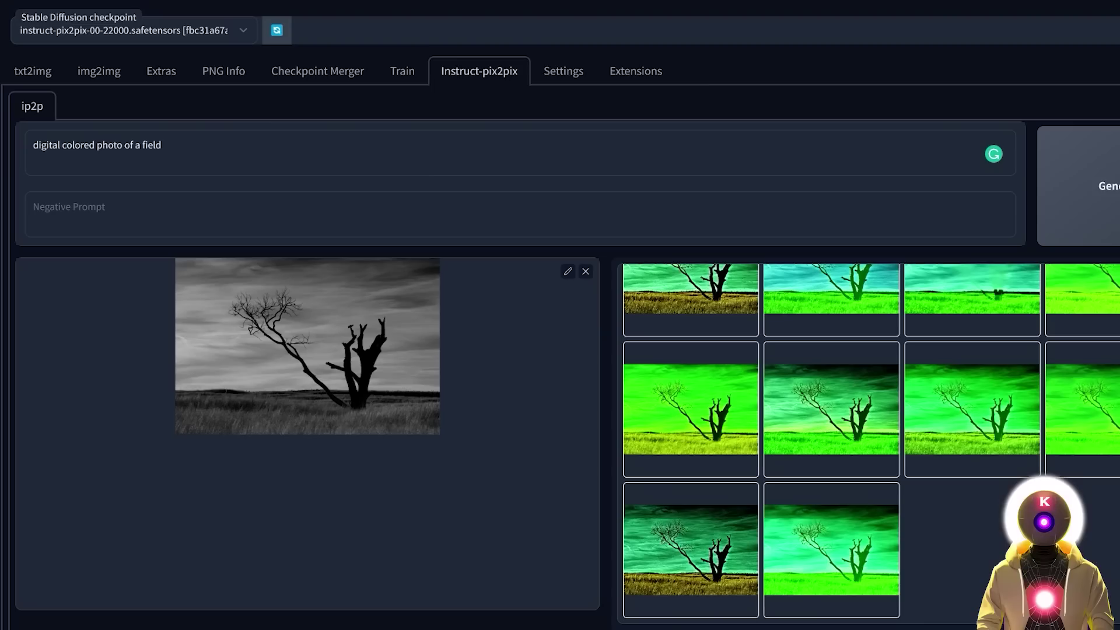
{"action": "scroll", "coordinate": [780, 475], "scroll_direction": "up", "scroll_amount": 1}
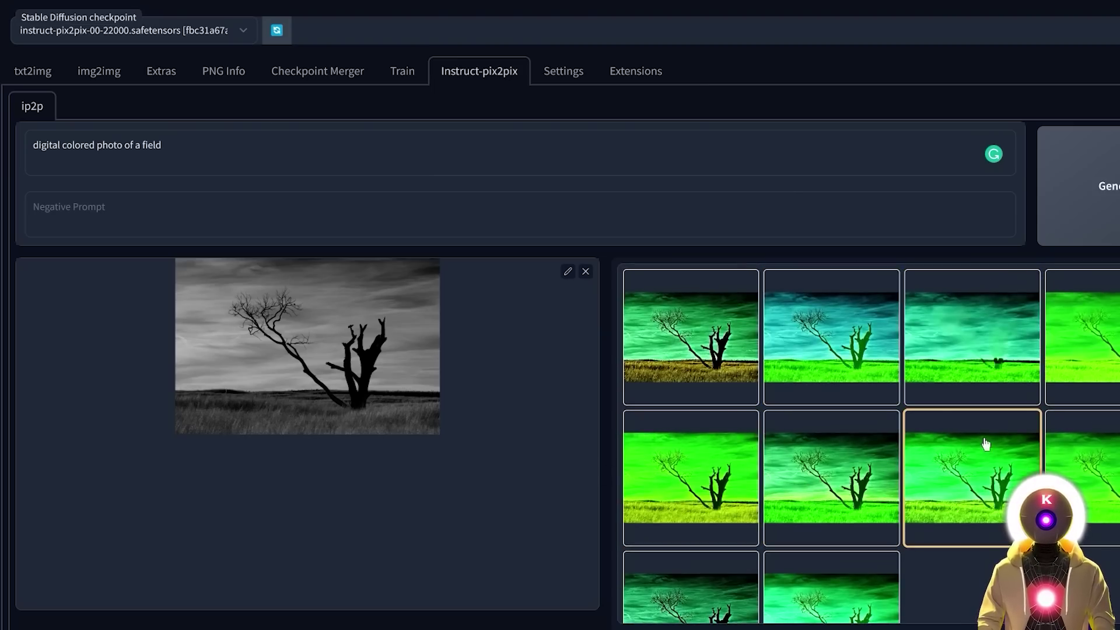
Enter 'green' as the negative prompt and regenerate the ten field variants
{"action": "left_click", "coordinate": [190, 200]}
{"action": "type", "text": "green"}
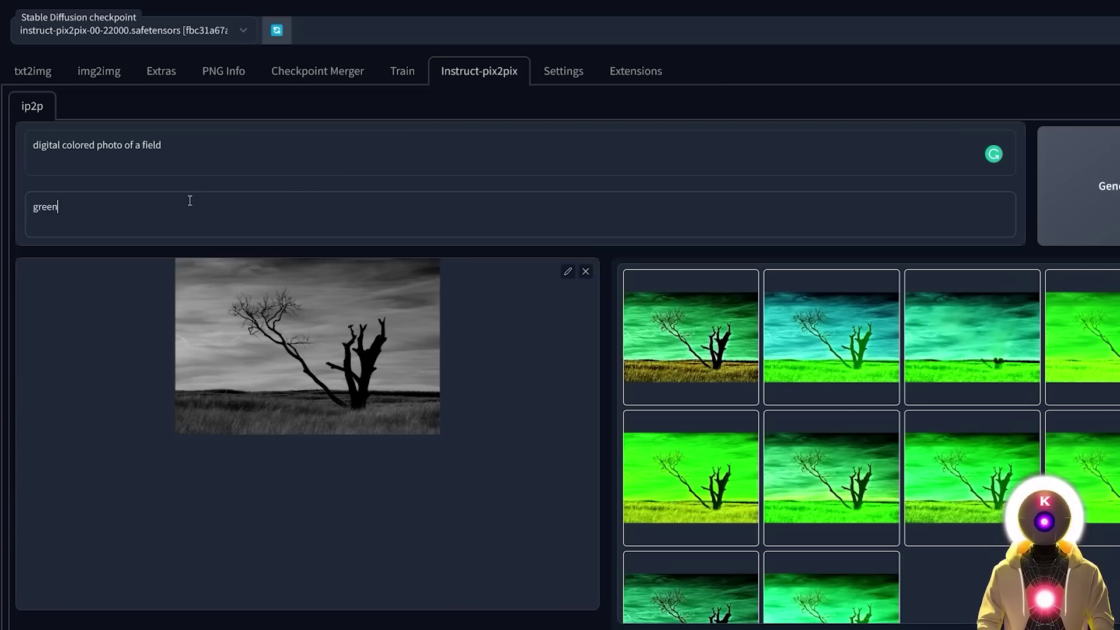
{"action": "left_click", "coordinate": [1082, 192]}
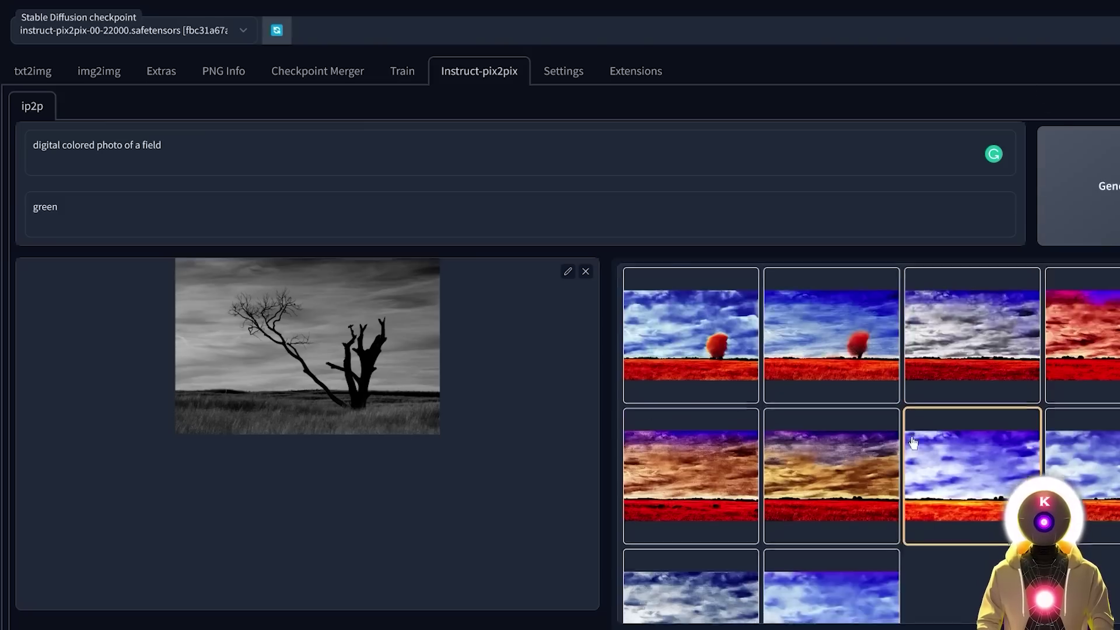
{"action": "scroll", "coordinate": [914, 444], "scroll_direction": "down", "scroll_amount": 1}
{"action": "scroll", "coordinate": [951, 496], "scroll_direction": "up", "scroll_amount": 1}
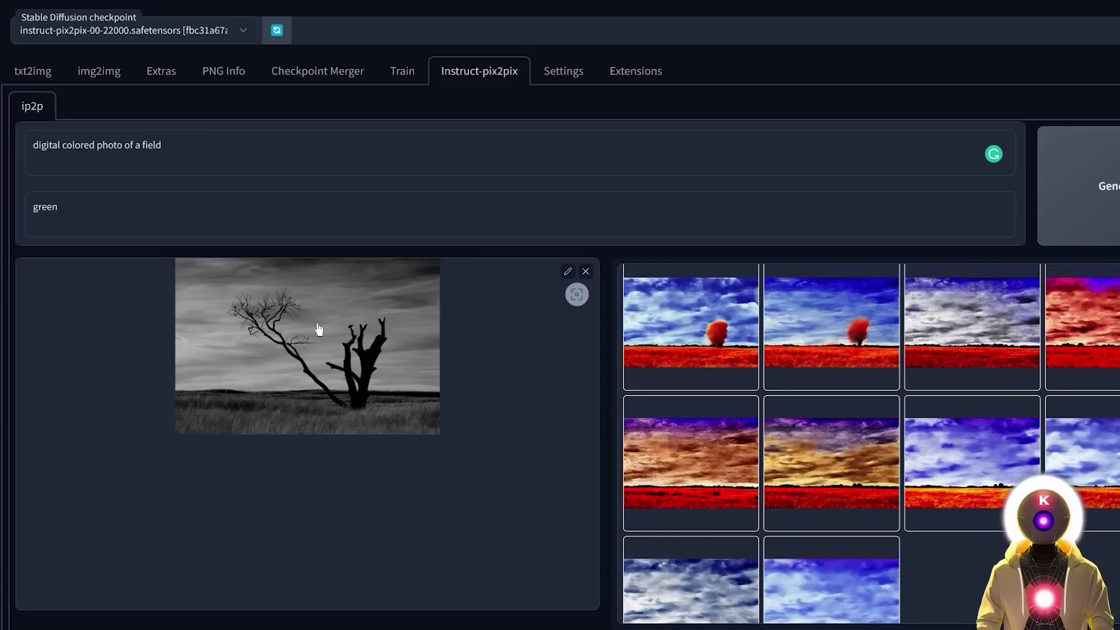
{"action": "scroll", "coordinate": [832, 409], "scroll_direction": "down", "scroll_amount": 1}
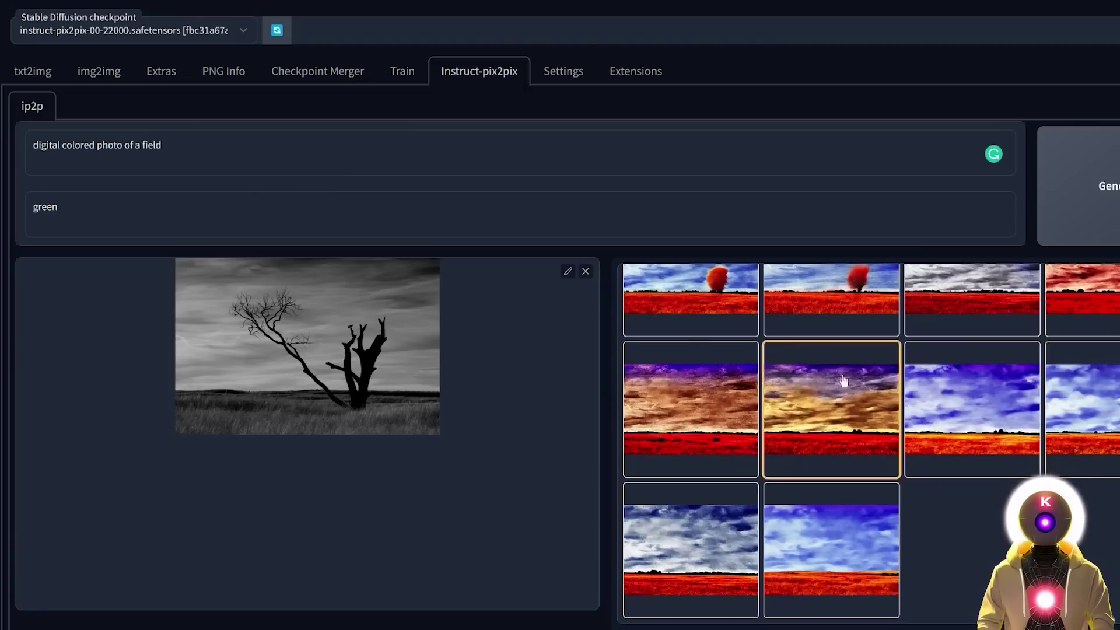
{"action": "scroll", "coordinate": [925, 440], "scroll_direction": "down", "scroll_amount": 5}
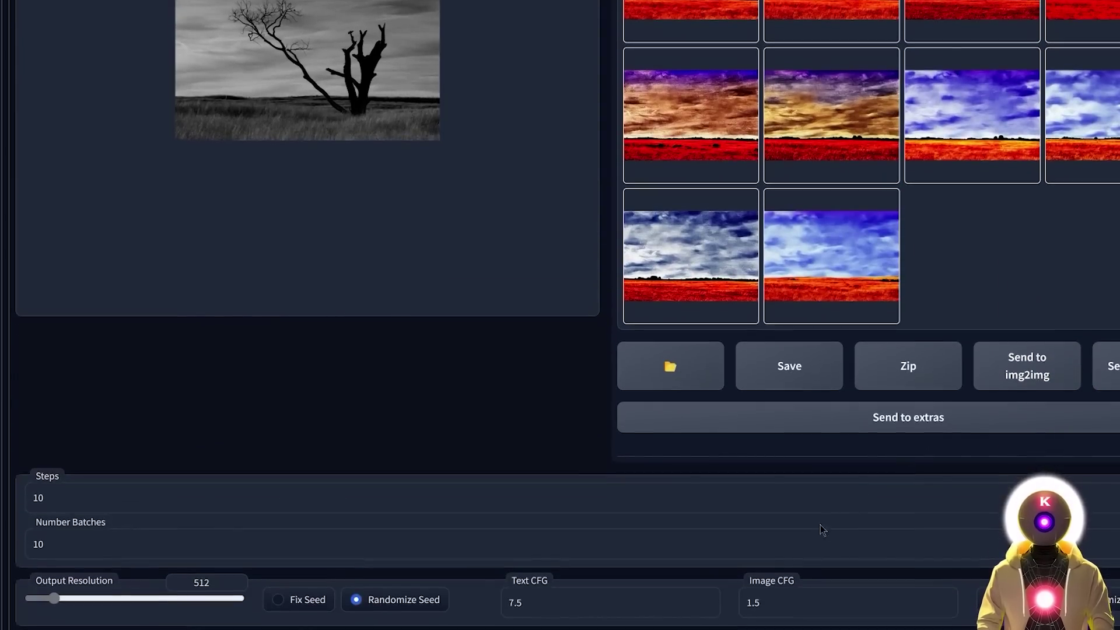
Raise Image CFG from 1.5 to 2.5 for the field regeneration
{"action": "left_click", "coordinate": [765, 601]}
{"action": "left_click", "coordinate": [753, 604]}
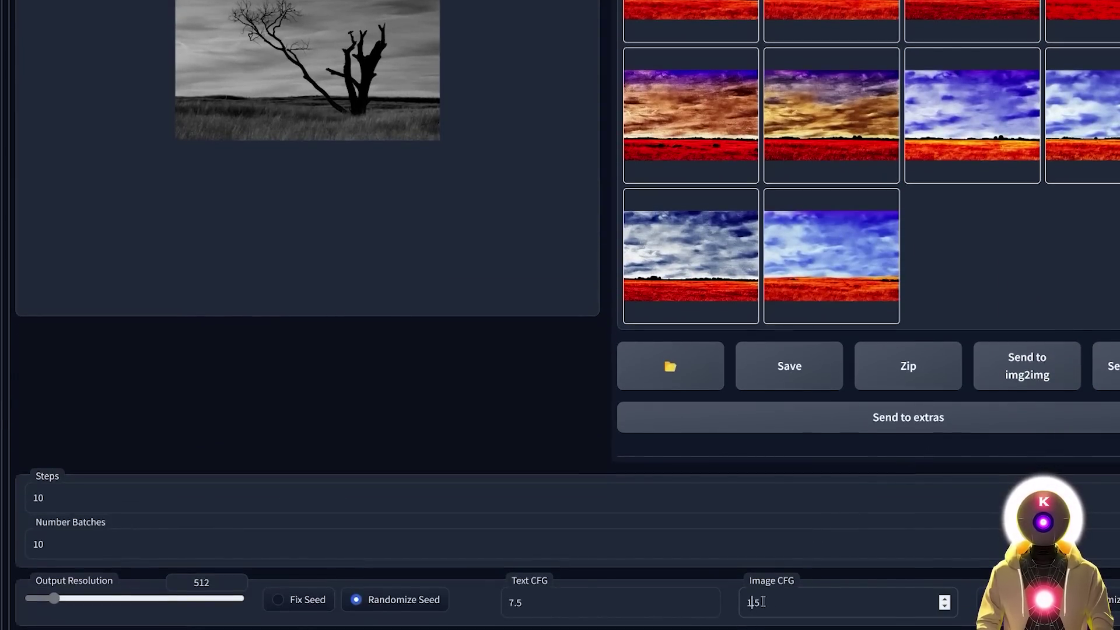
{"action": "key", "text": "BackSpace"}
{"action": "type", "text": "2"}
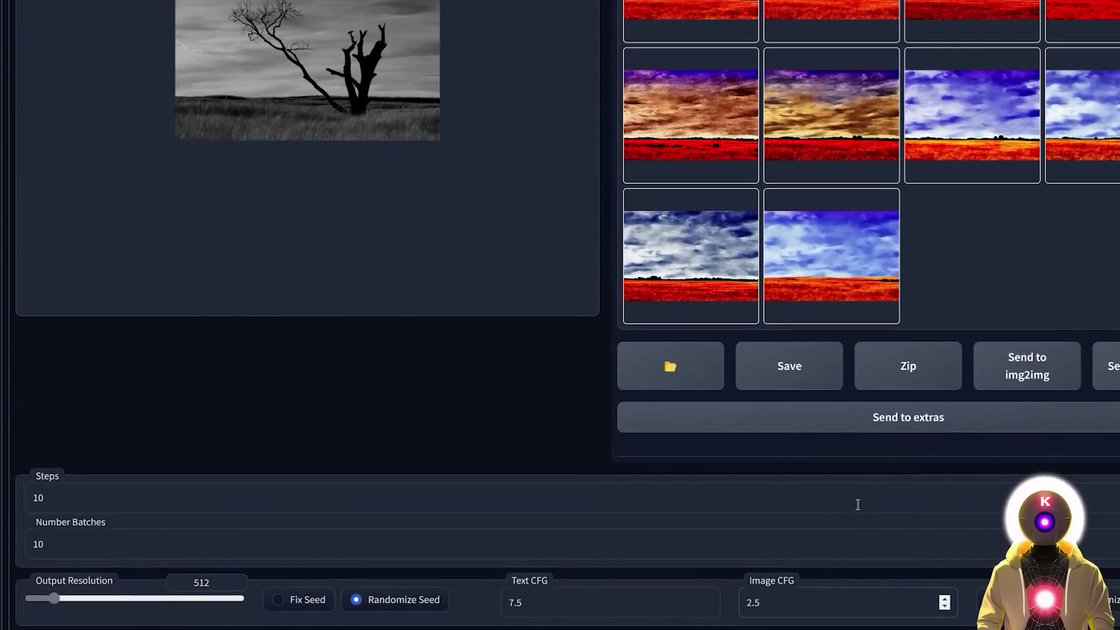
{"action": "scroll", "coordinate": [857, 505], "scroll_direction": "up", "scroll_amount": 6}
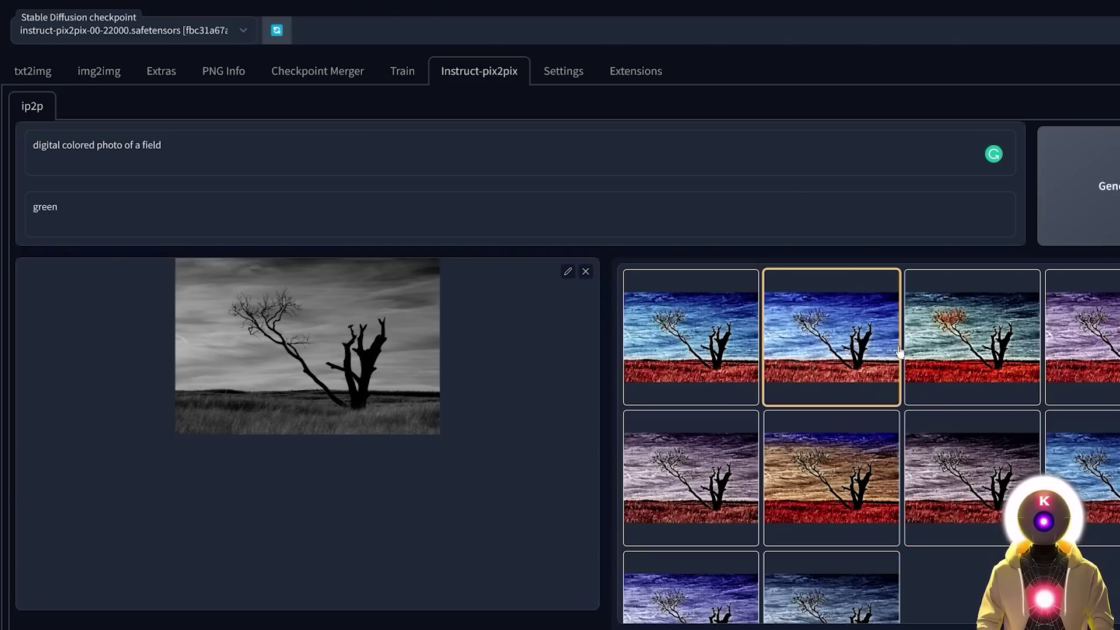
{"action": "scroll", "coordinate": [869, 467], "scroll_direction": "down", "scroll_amount": 1}
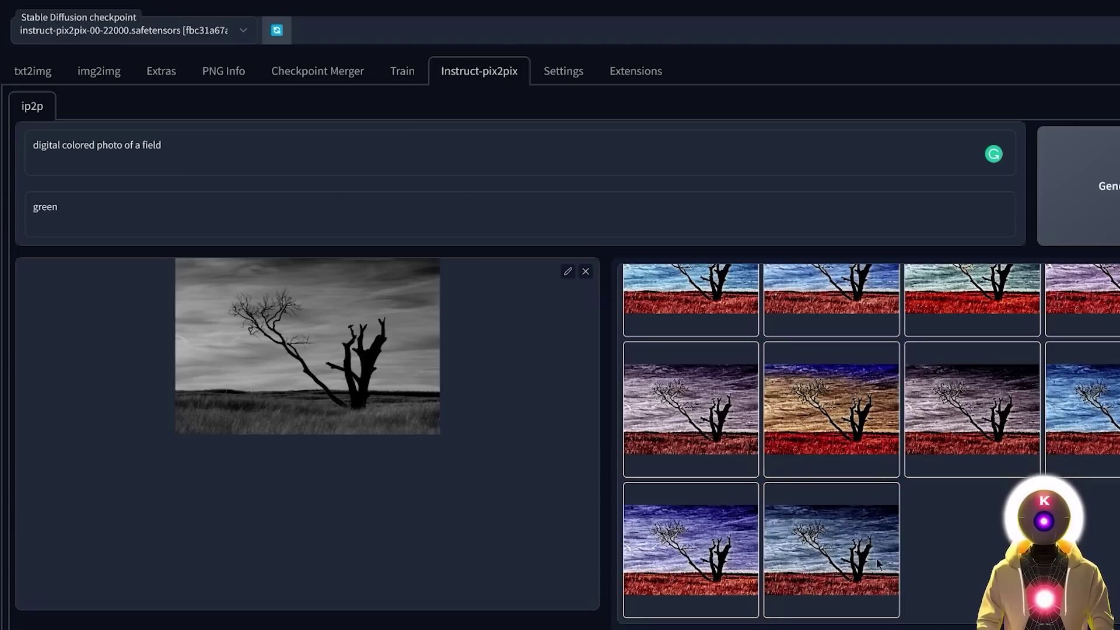
{"action": "scroll", "coordinate": [969, 504], "scroll_direction": "up", "scroll_amount": 1}
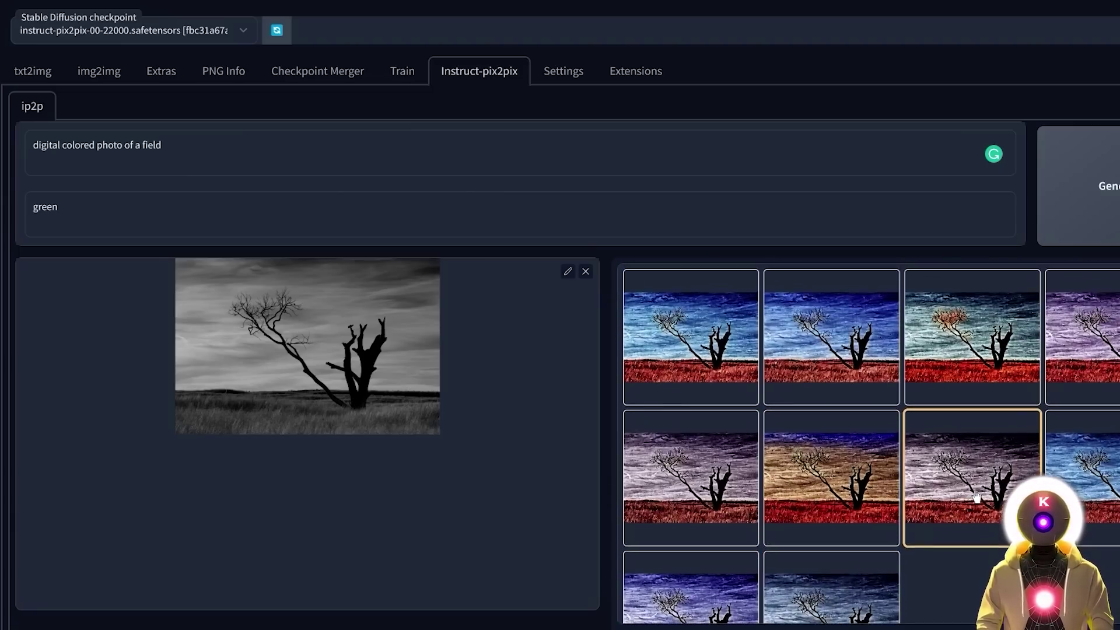
{"action": "scroll", "coordinate": [147, 413], "scroll_direction": "down", "scroll_amount": 6}
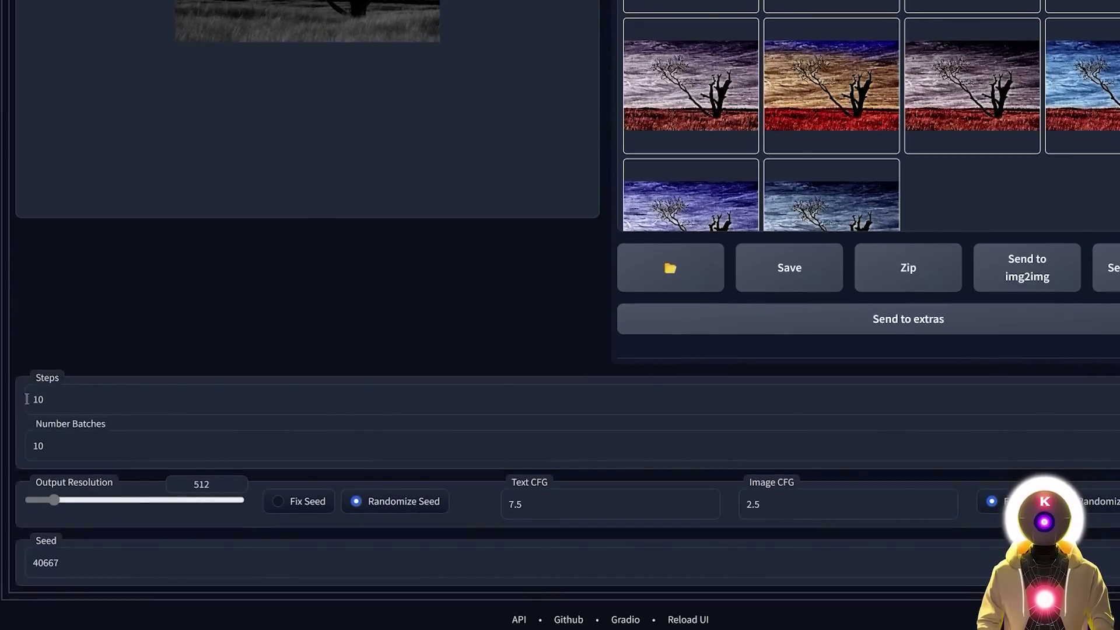
{"action": "scroll", "coordinate": [453, 367], "scroll_direction": "up", "scroll_amount": 3}
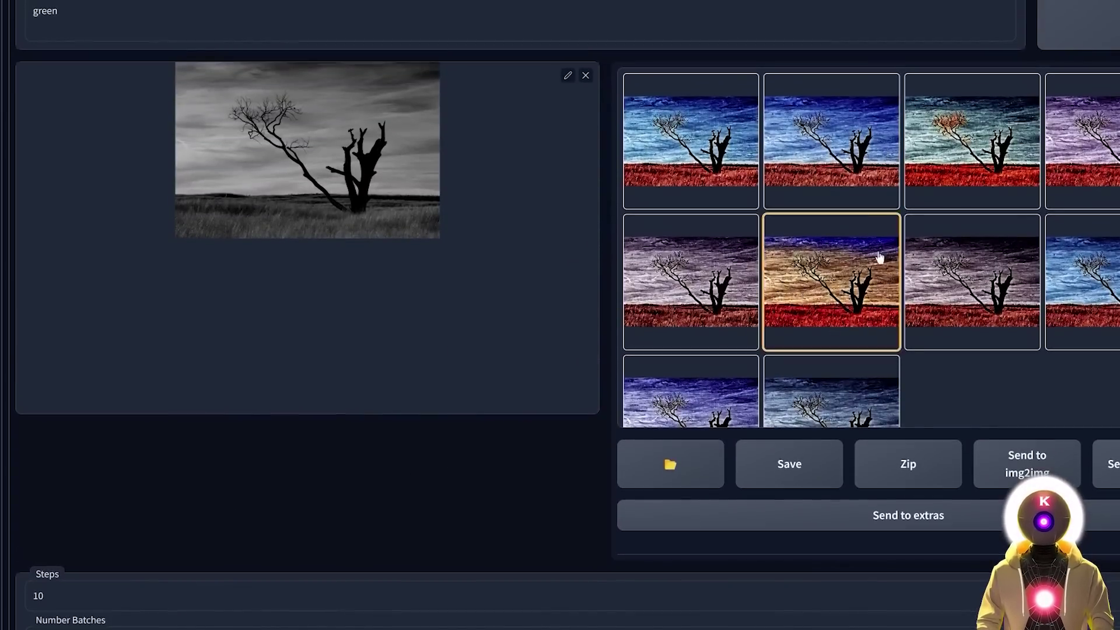
{"action": "scroll", "coordinate": [928, 333], "scroll_direction": "up", "scroll_amount": 3}
{"action": "scroll", "coordinate": [1009, 464], "scroll_direction": "down", "scroll_amount": 1}
Compare gallery results: third and fourth in the second row, then third in the first row
{"action": "left_click", "coordinate": [1009, 464]}
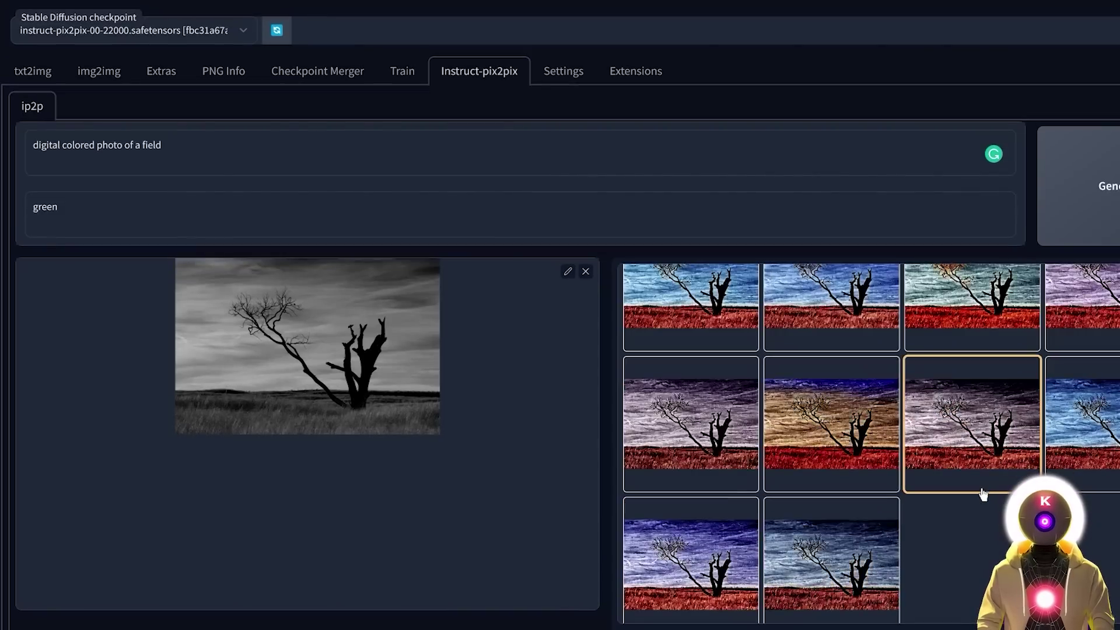
{"action": "scroll", "coordinate": [984, 520], "scroll_direction": "up", "scroll_amount": 1}
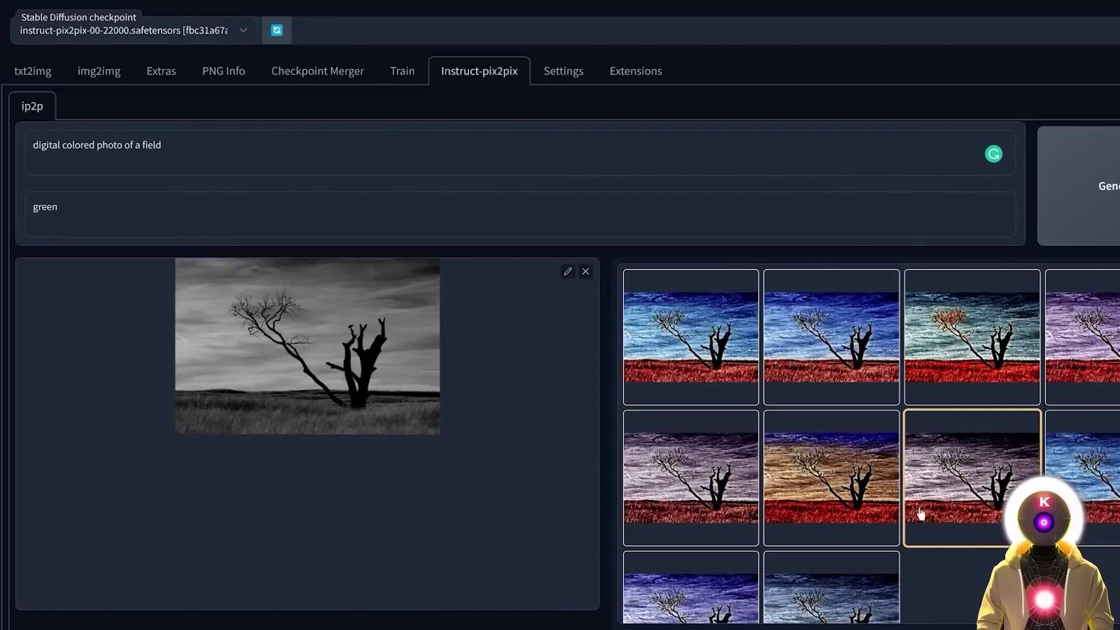
{"action": "left_click", "coordinate": [1050, 496]}
{"action": "left_click", "coordinate": [1012, 398]}
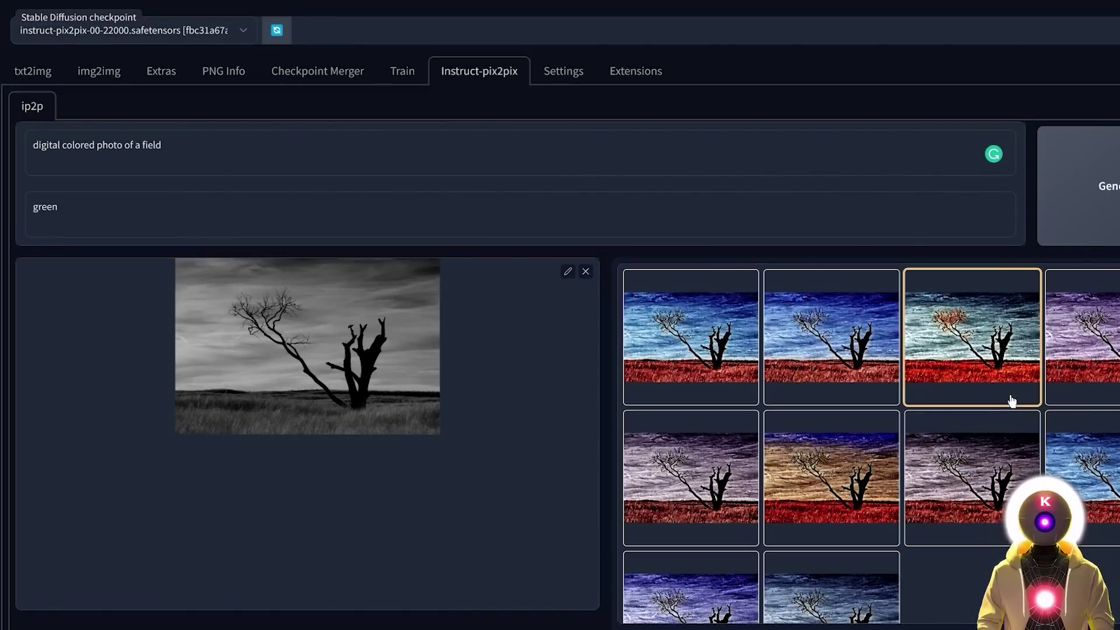
Open a large preview of the chosen field result
{"action": "left_click", "coordinate": [994, 395]}
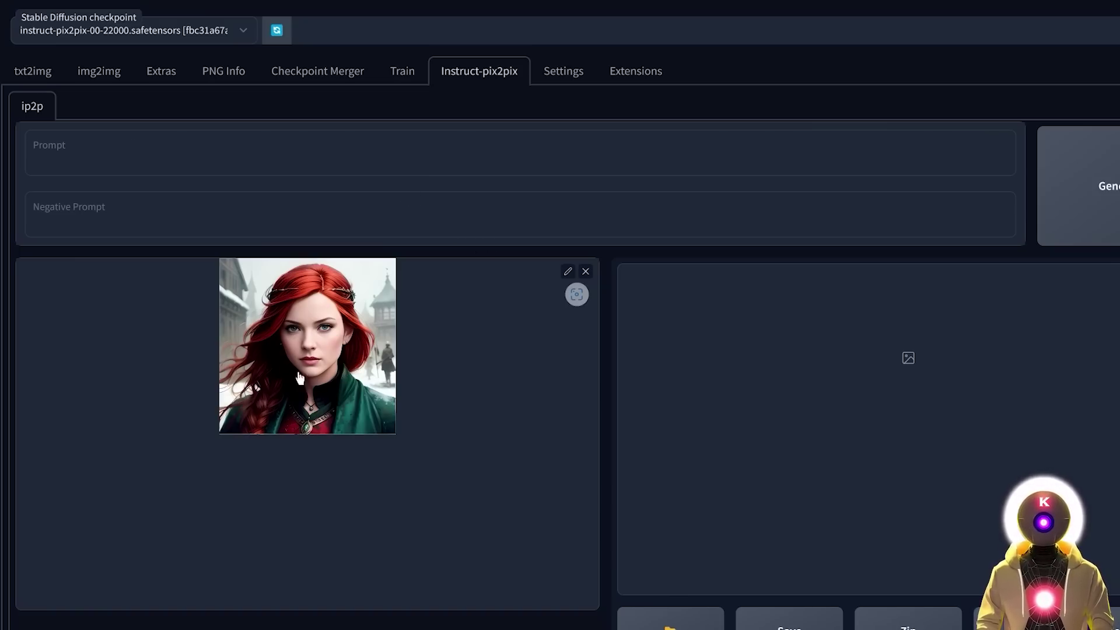
Paste 'make her older' as the prompt and generate the edited portrait
{"action": "left_click", "coordinate": [175, 151]}
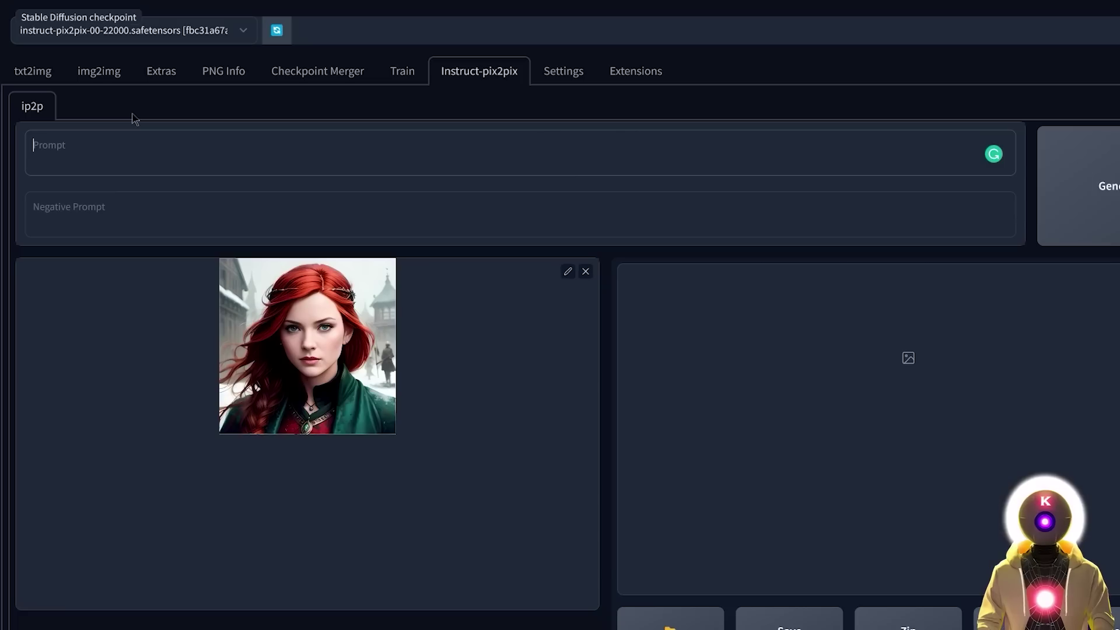
{"action": "type", "text": "make her older"}
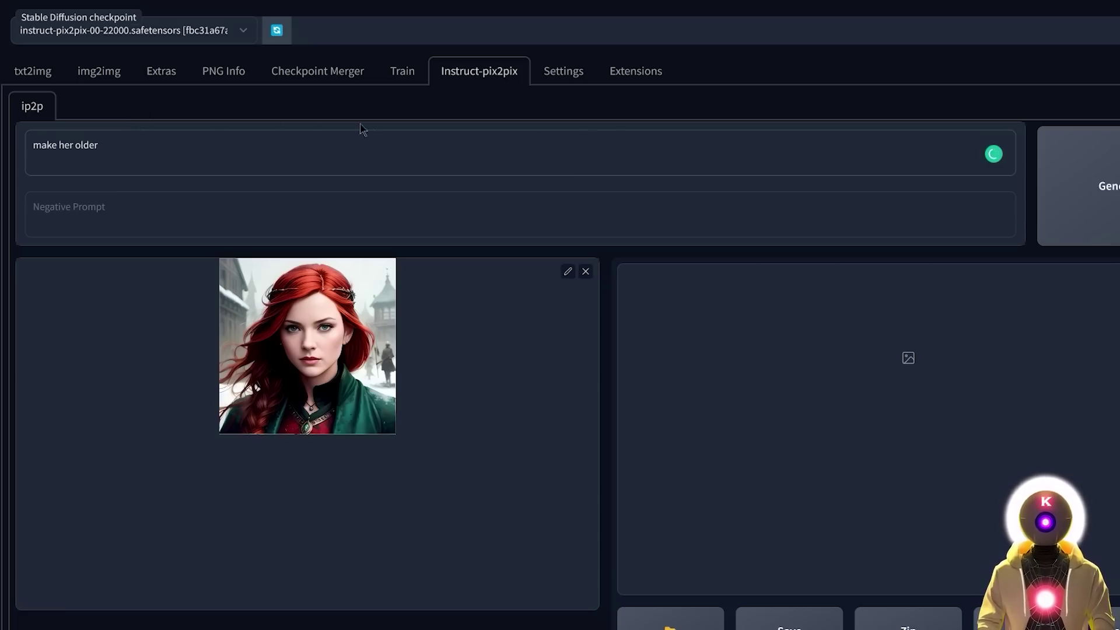
{"action": "key", "text": "ctrl+Return"}
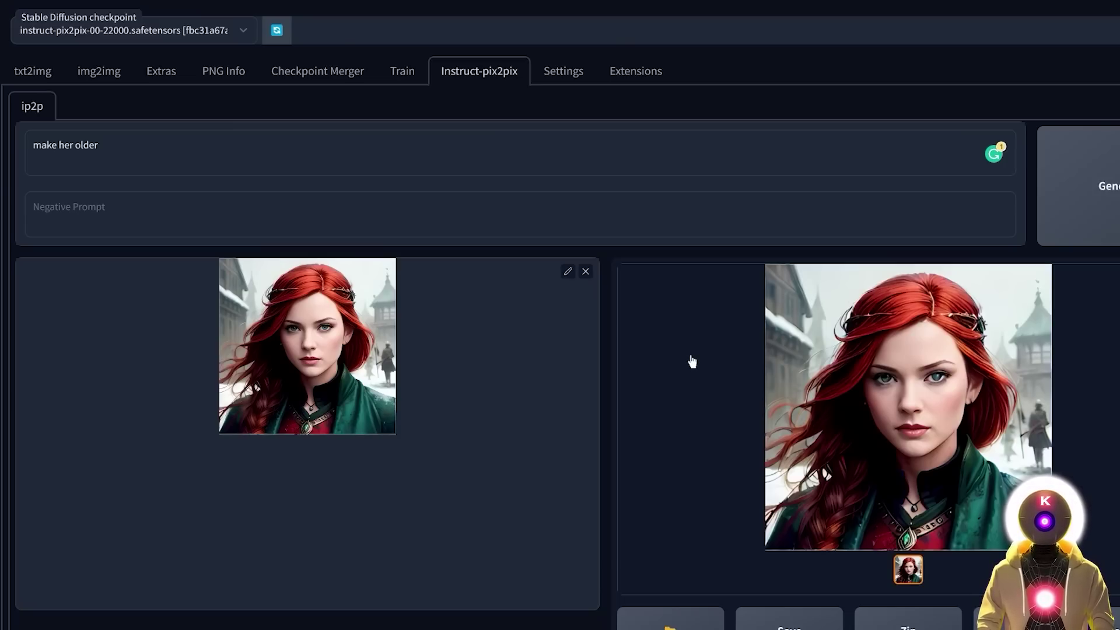
Lower Image CFG from 1.5 to 1 and regenerate the older portrait
{"action": "scroll", "coordinate": [692, 362], "scroll_direction": "down", "scroll_amount": 5}
{"action": "left_click", "coordinate": [777, 568]}
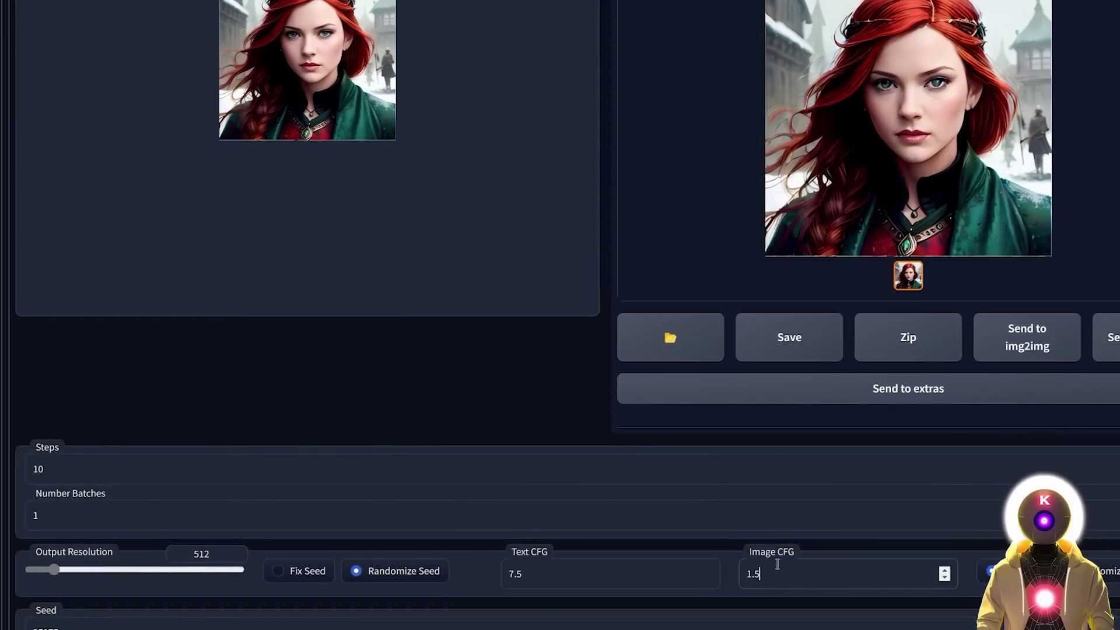
{"action": "key", "text": "BackSpace"}
{"action": "scroll", "coordinate": [564, 426], "scroll_direction": "up", "scroll_amount": 5}
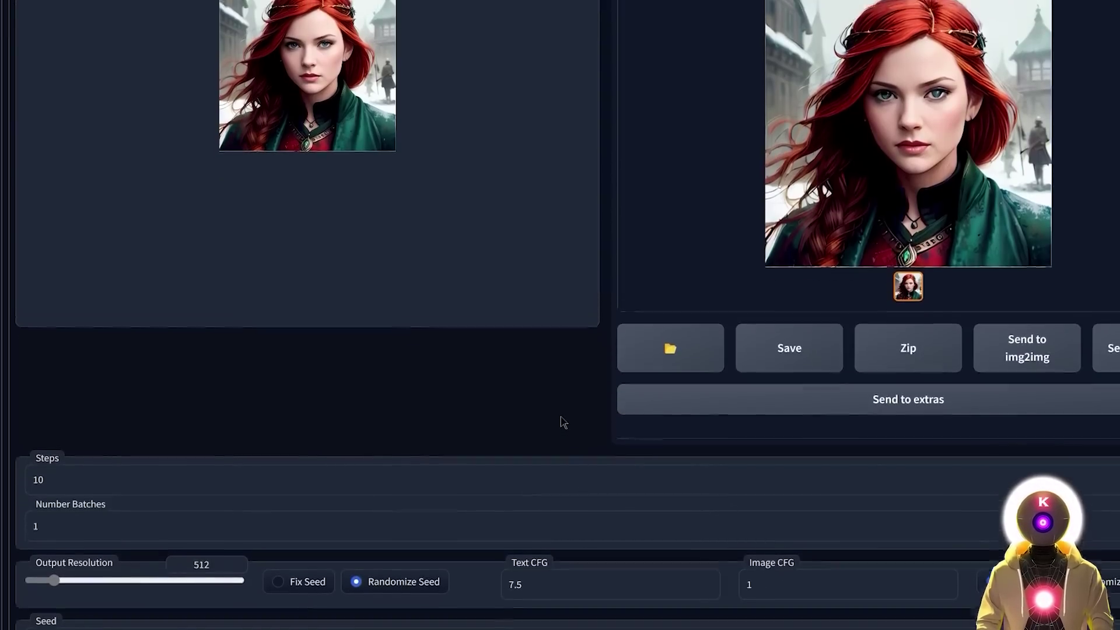
{"action": "left_click", "coordinate": [1080, 160]}
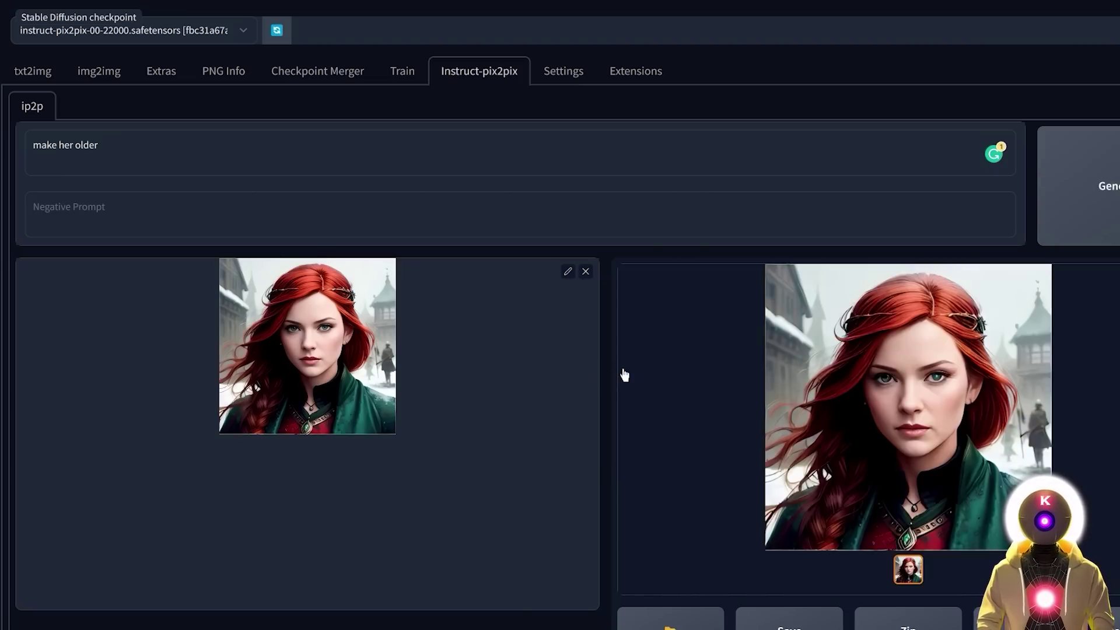
Replace the instruction with 'turn her into an old woman' and generate the edited portrait
{"action": "triple_click", "coordinate": [130, 145]}
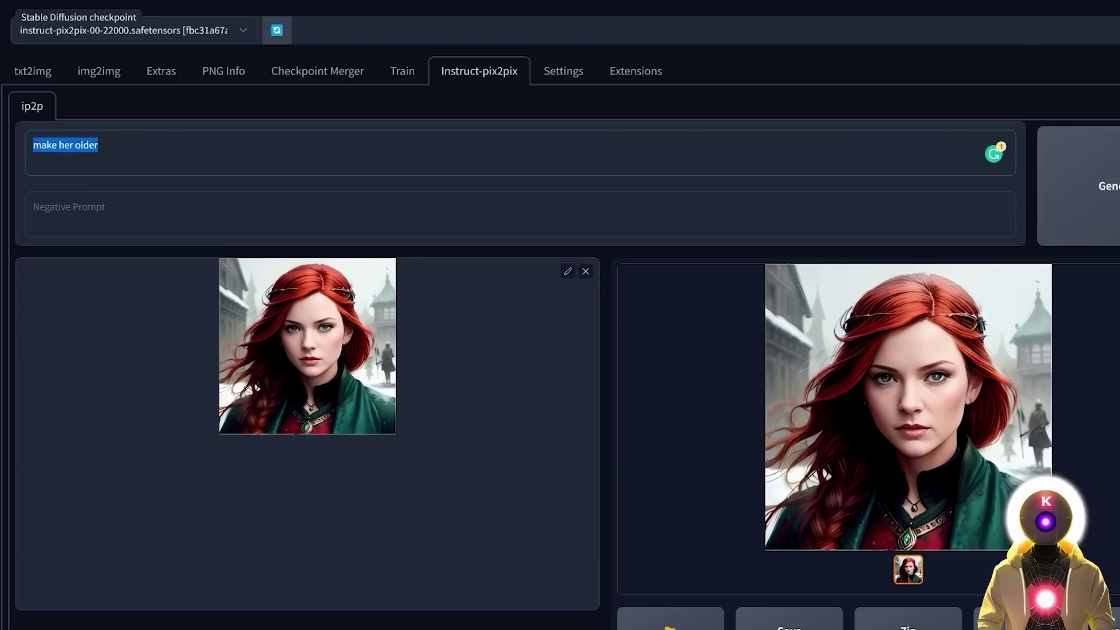
{"action": "type", "text": "turn her into an old woman"}
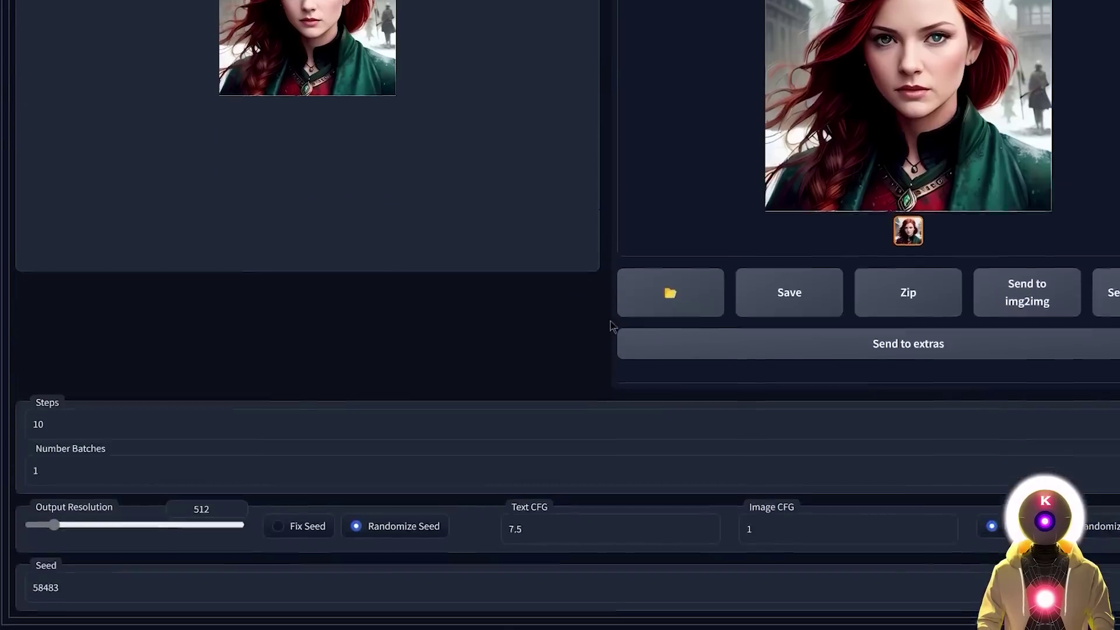
{"action": "left_click", "coordinate": [1112, 211]}
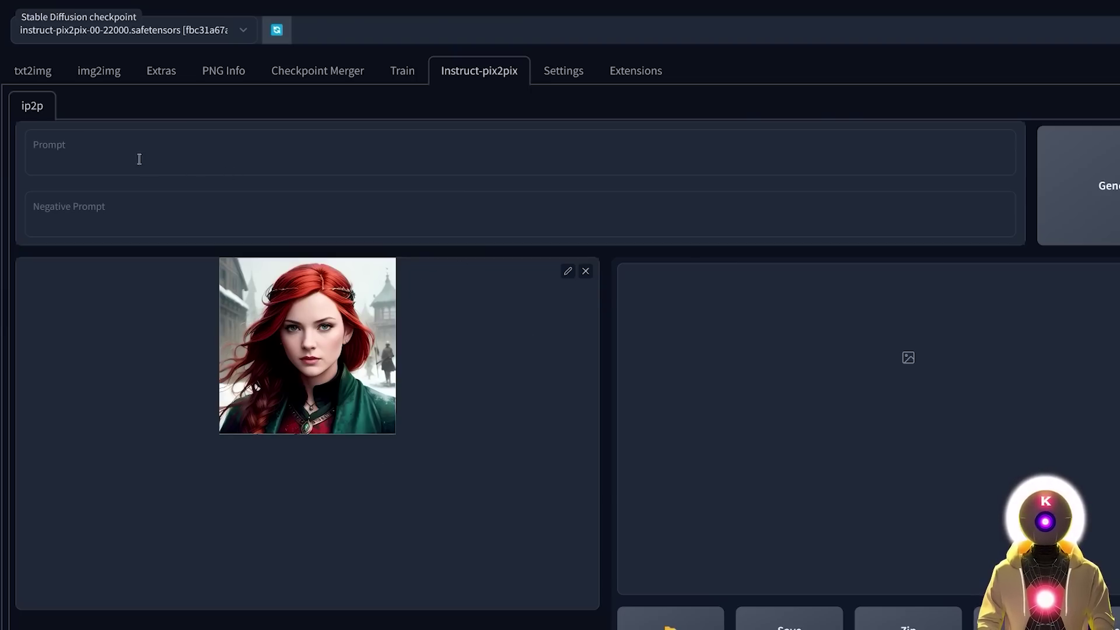
Generate a 'turn her into a 3d model' edit of the red-haired portrait
{"action": "left_click", "coordinate": [102, 146]}
{"action": "type", "text": "turn her into a 3d model"}
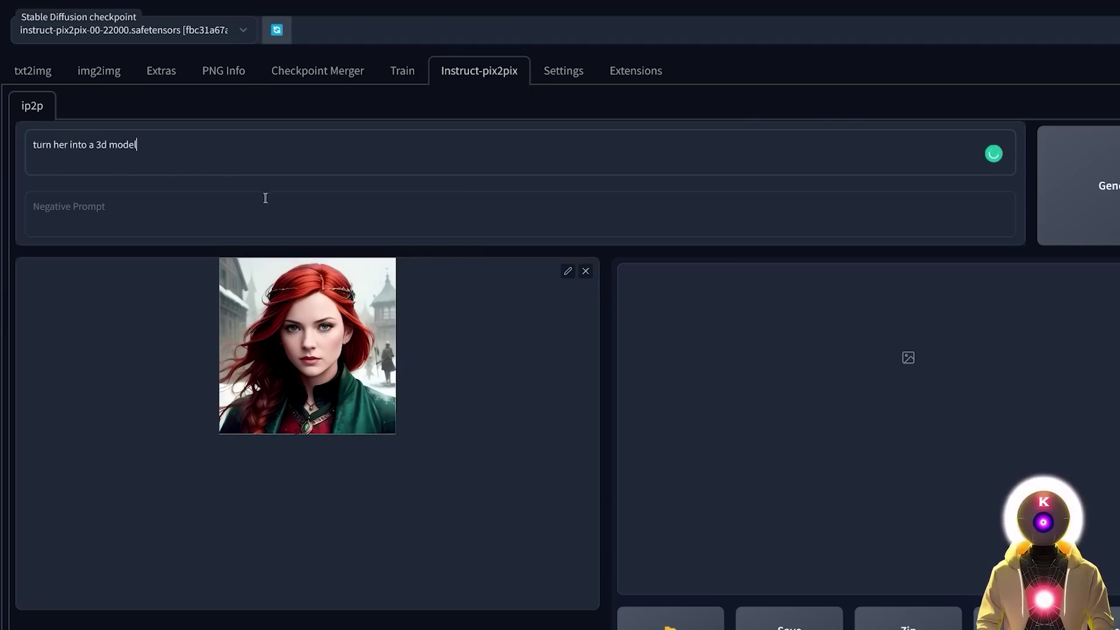
{"action": "scroll", "coordinate": [265, 195], "scroll_direction": "down", "scroll_amount": 5}
{"action": "scroll", "coordinate": [637, 404], "scroll_direction": "up", "scroll_amount": 5}
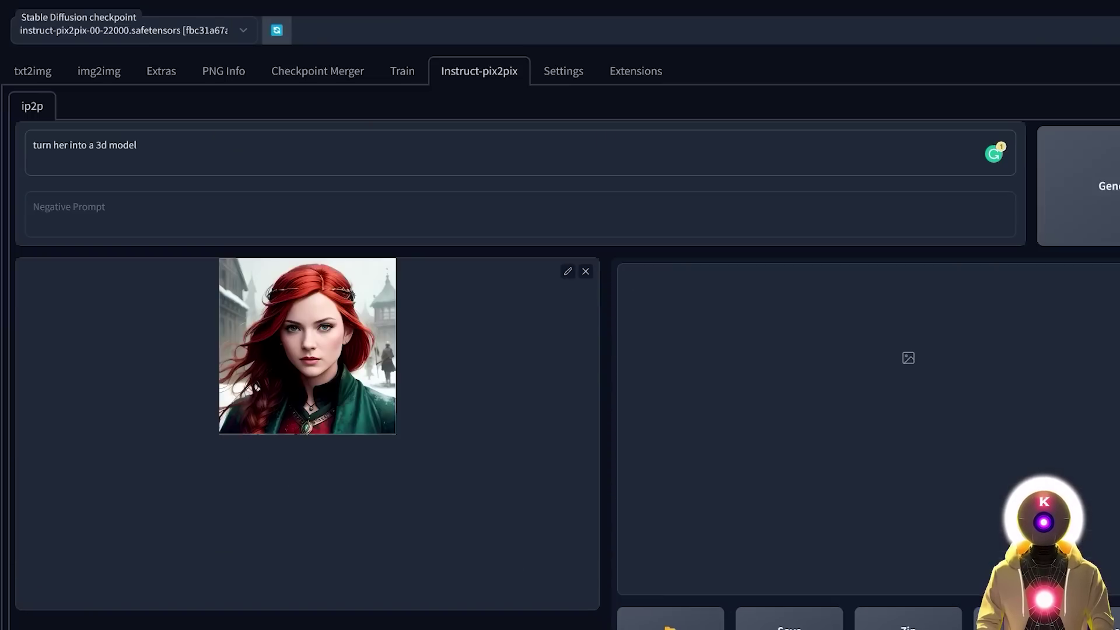
{"action": "left_click", "coordinate": [1080, 193]}
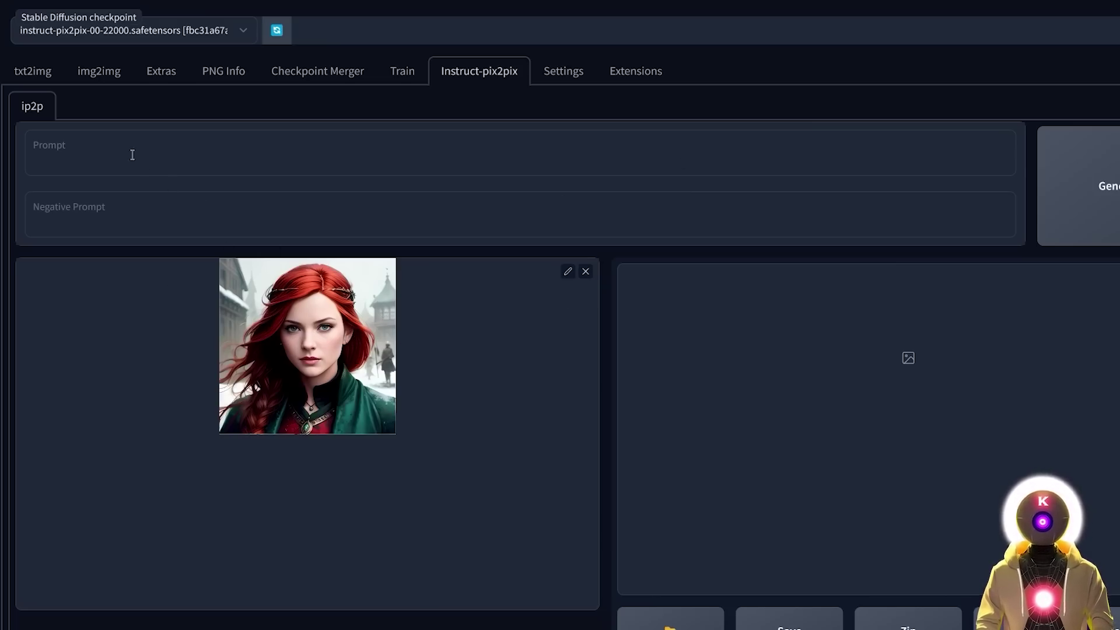
Paste the Van Gogh painting instruction and generate the restyled portrait
{"action": "left_click", "coordinate": [101, 139]}
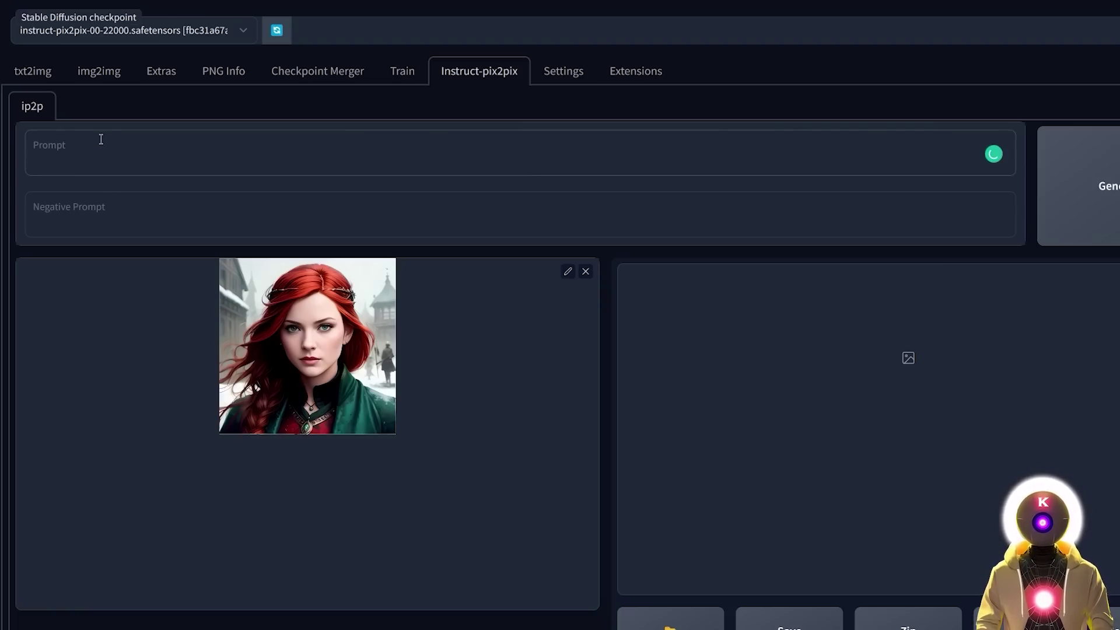
{"action": "type", "text": "turn her into a painting of Van Gogh"}
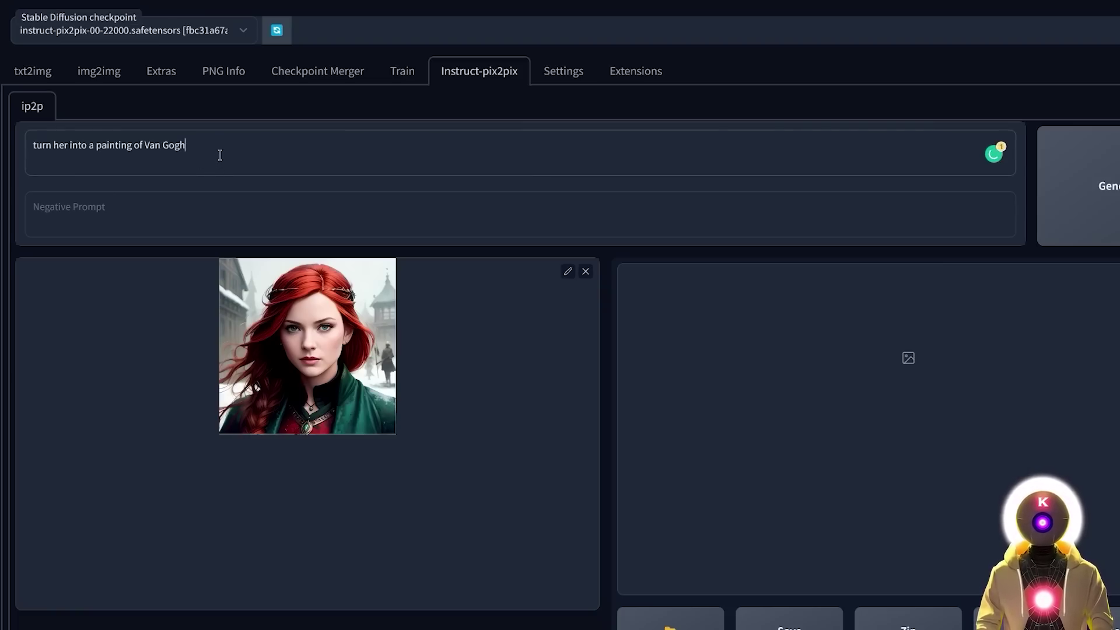
{"action": "left_click", "coordinate": [1088, 194]}
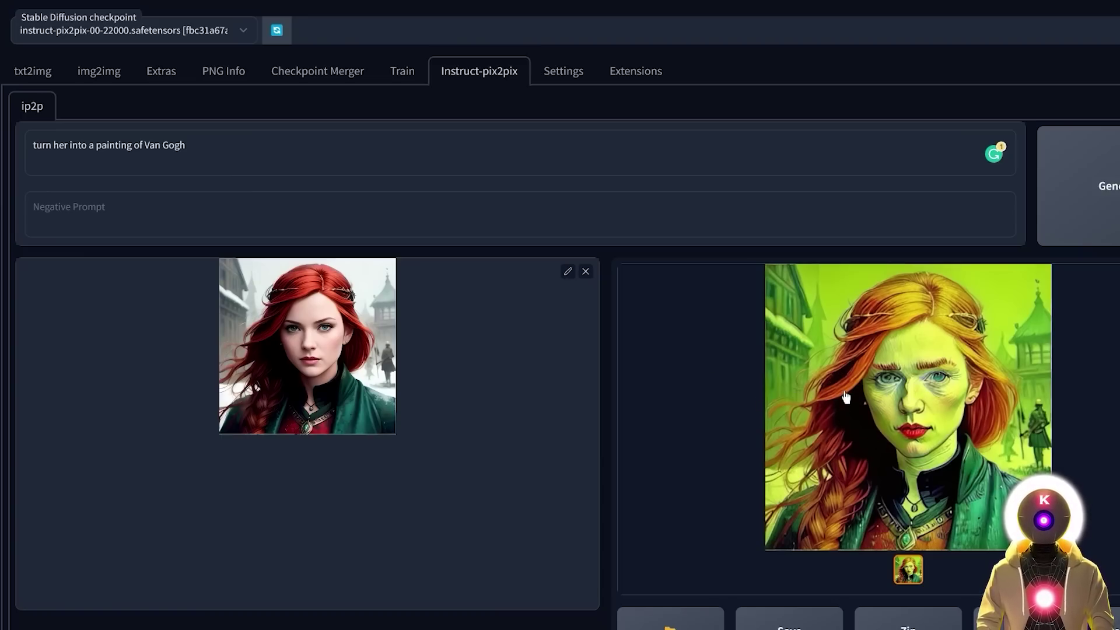
Add 'green' as the negative prompt and regenerate the Van Gogh edit
{"action": "left_click", "coordinate": [154, 218]}
{"action": "type", "text": "g"}
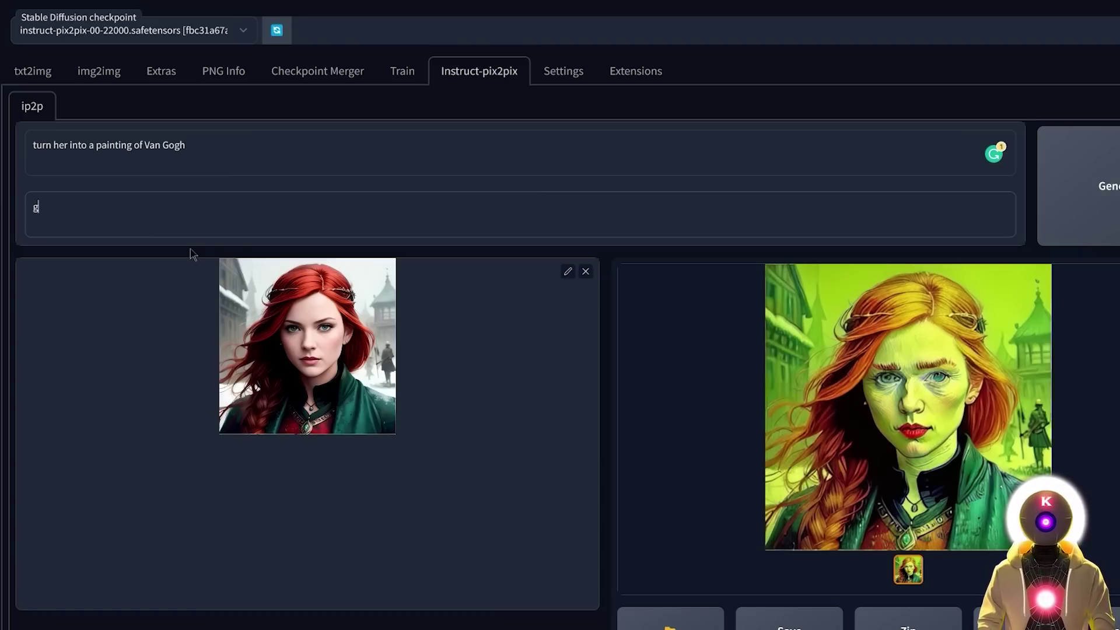
{"action": "type", "text": "reen"}
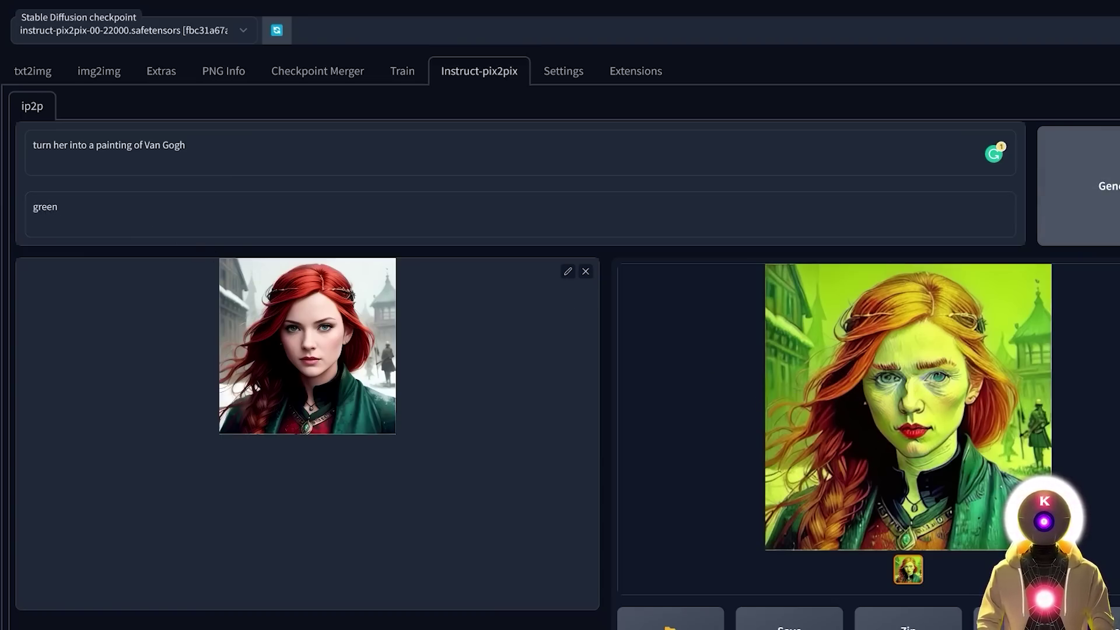
{"action": "left_click", "coordinate": [1108, 185]}
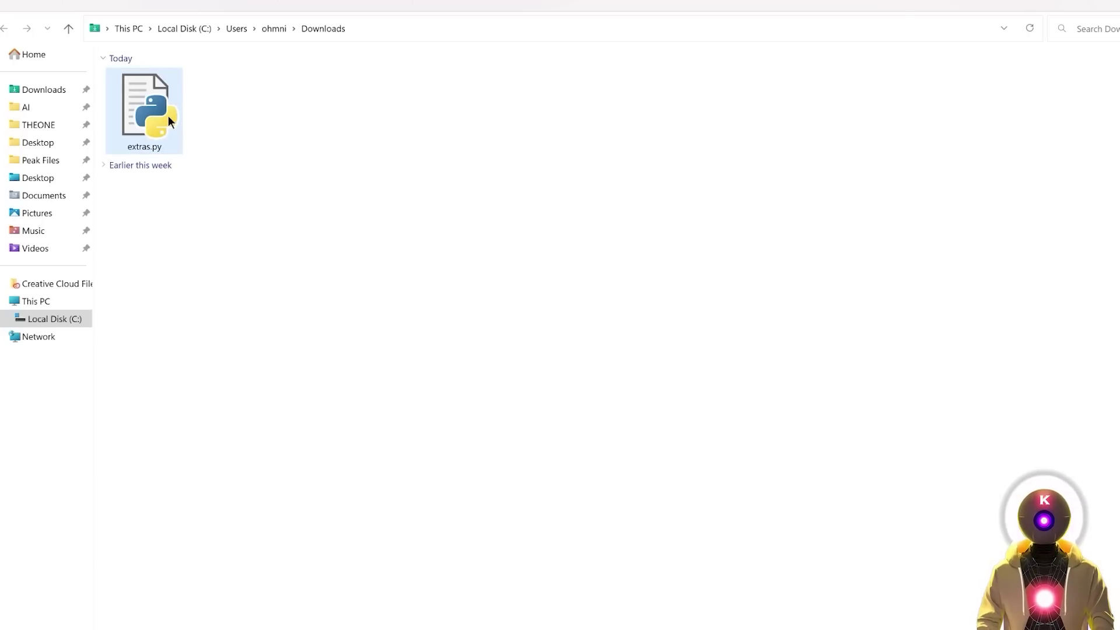
Move extras.py into stable-diffusion-webui\modules, replacing the old copy, then relaunch webui-user.bat
{"action": "left_click", "coordinate": [169, 117]}
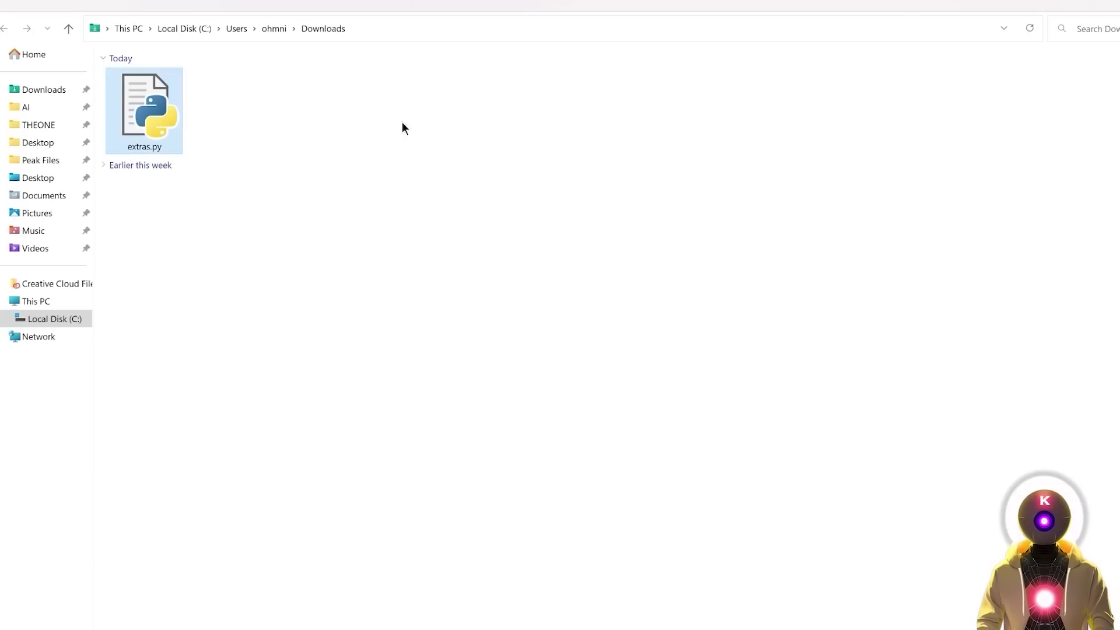
{"action": "key", "text": "ctrl+x"}
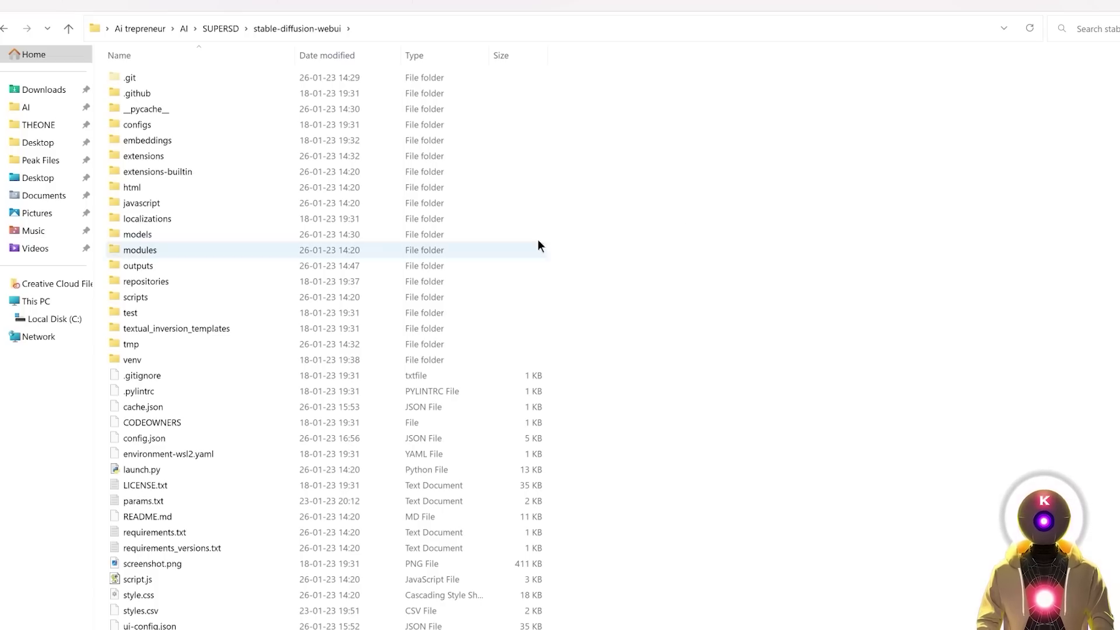
{"action": "double_click", "coordinate": [155, 250]}
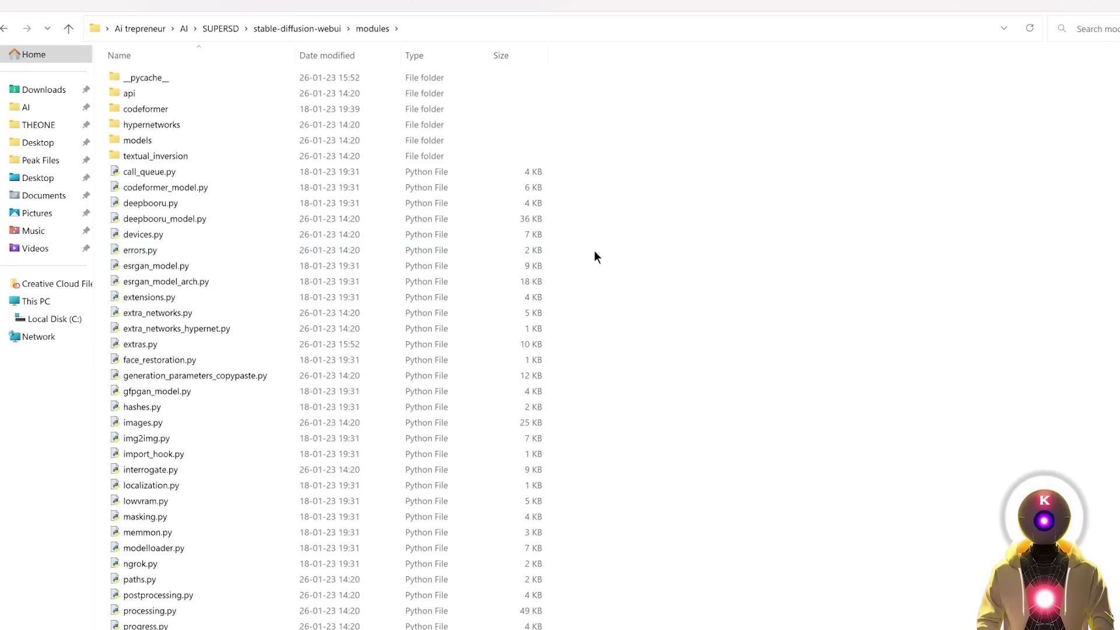
{"action": "key", "text": "ctrl+v"}
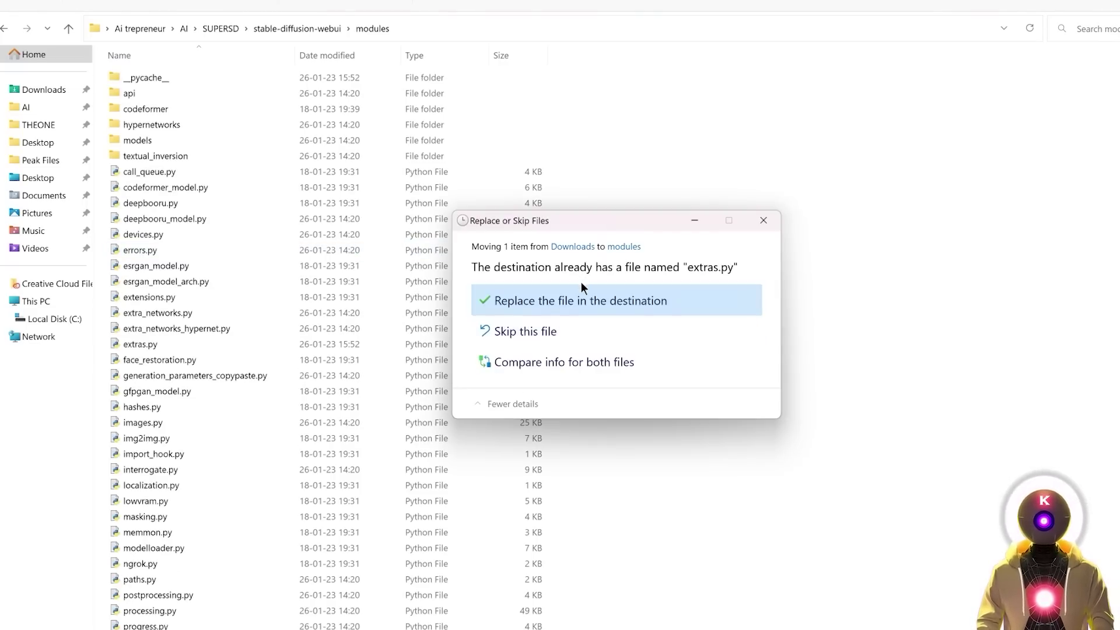
{"action": "left_click", "coordinate": [572, 299]}
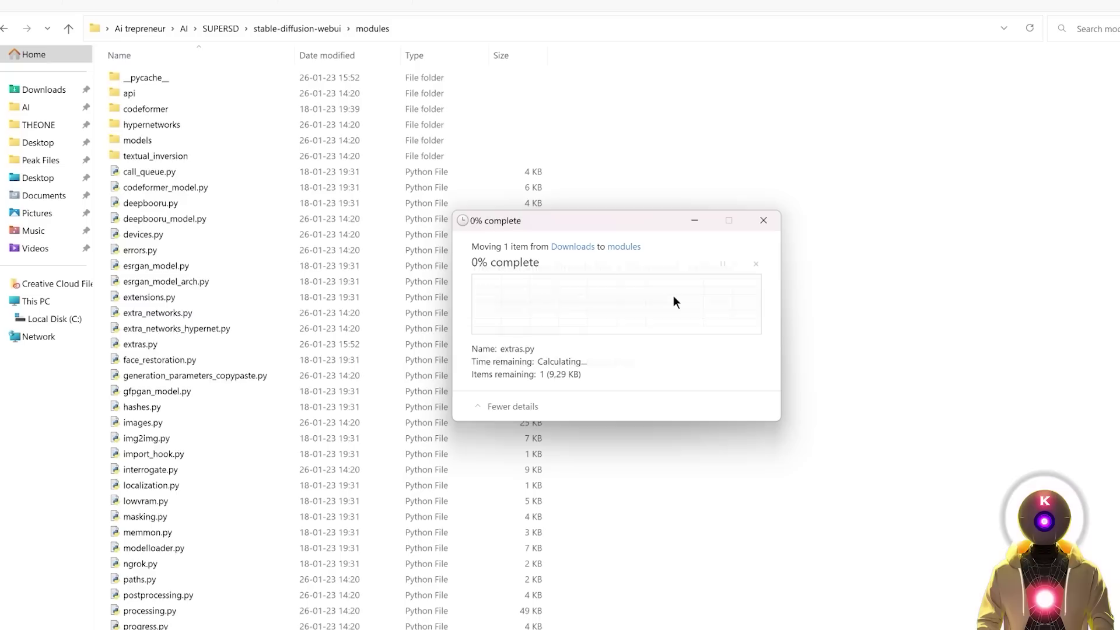
{"action": "key", "text": "alt+Up"}
{"action": "double_click", "coordinate": [166, 610]}
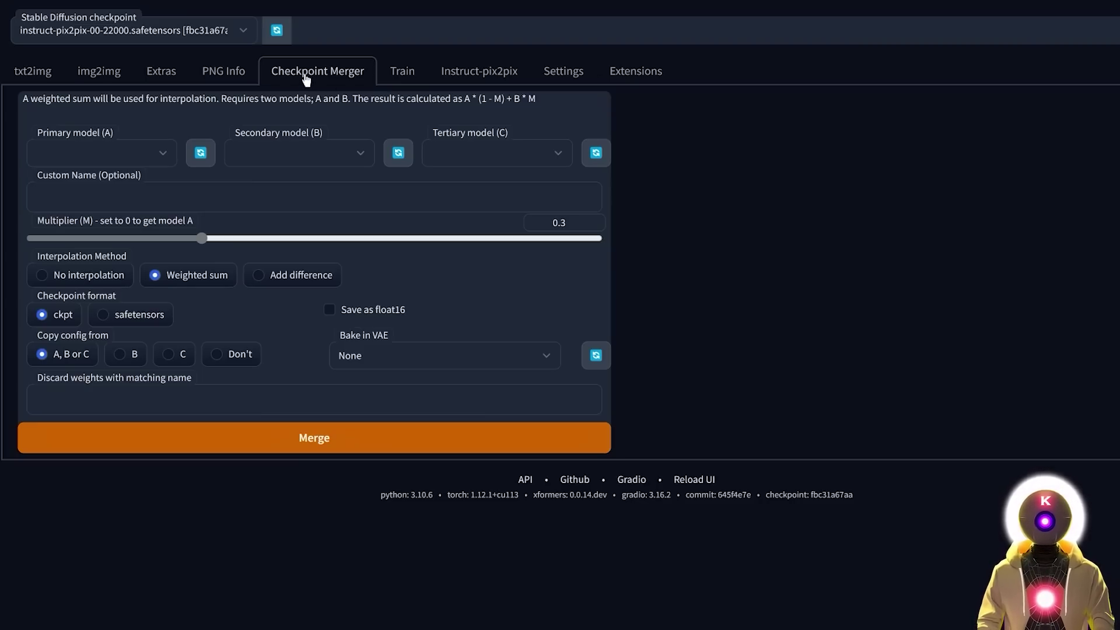
Choose instruct-pix2pix-00-22000, protogenV22Anime_22.ckpt and v1-5-pruned-emaonly.ckpt as models A, B and C
{"action": "left_click", "coordinate": [165, 156]}
{"action": "left_click", "coordinate": [157, 164]}
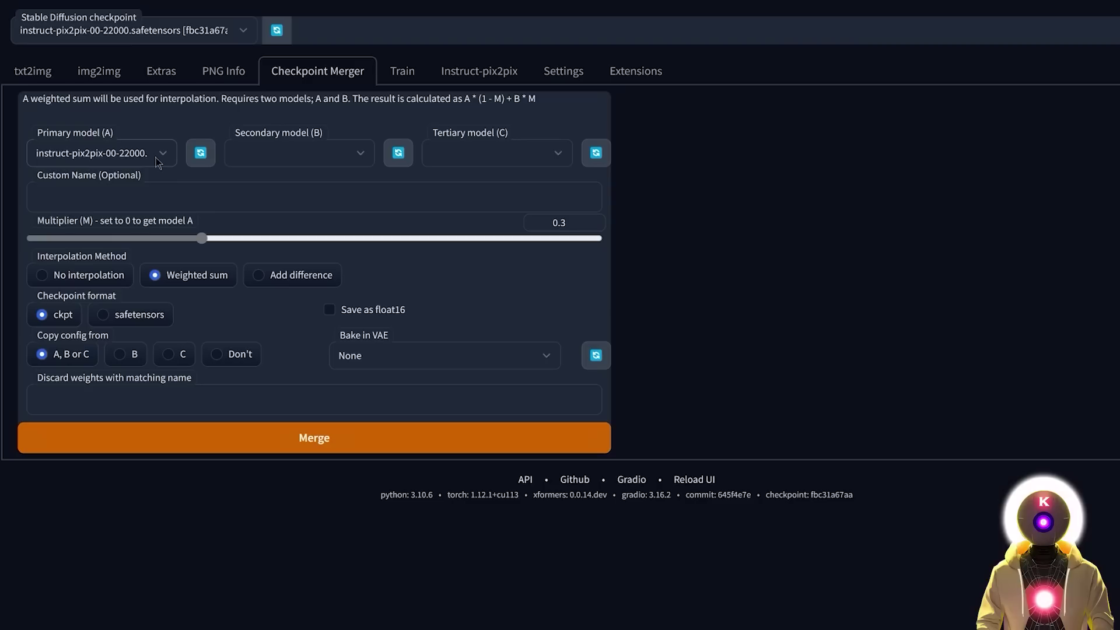
{"action": "left_click", "coordinate": [338, 157]}
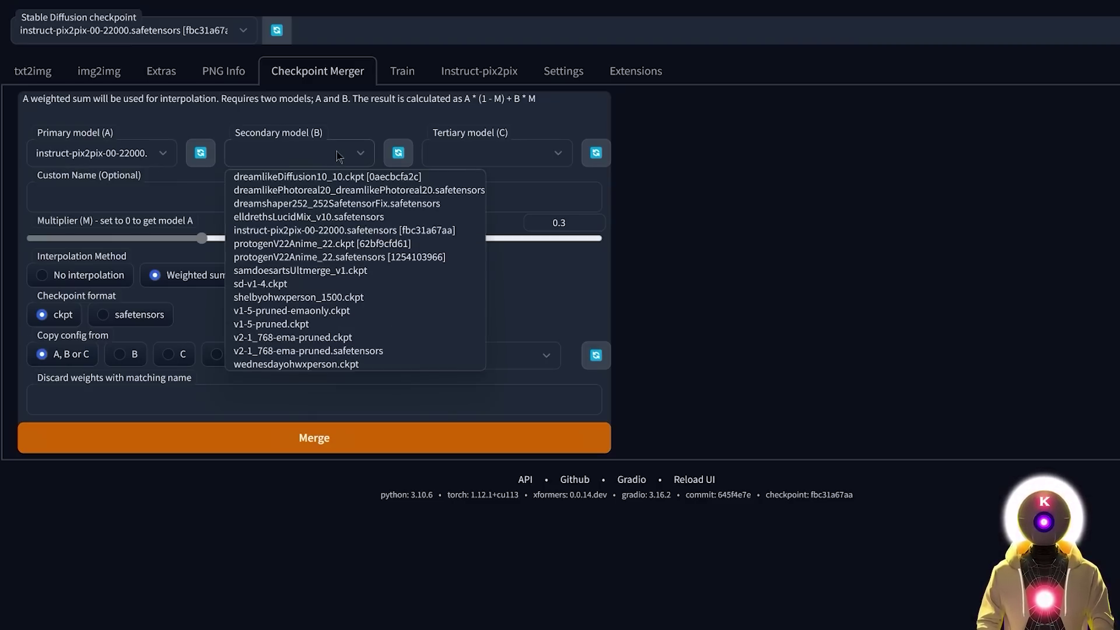
{"action": "left_click", "coordinate": [274, 244]}
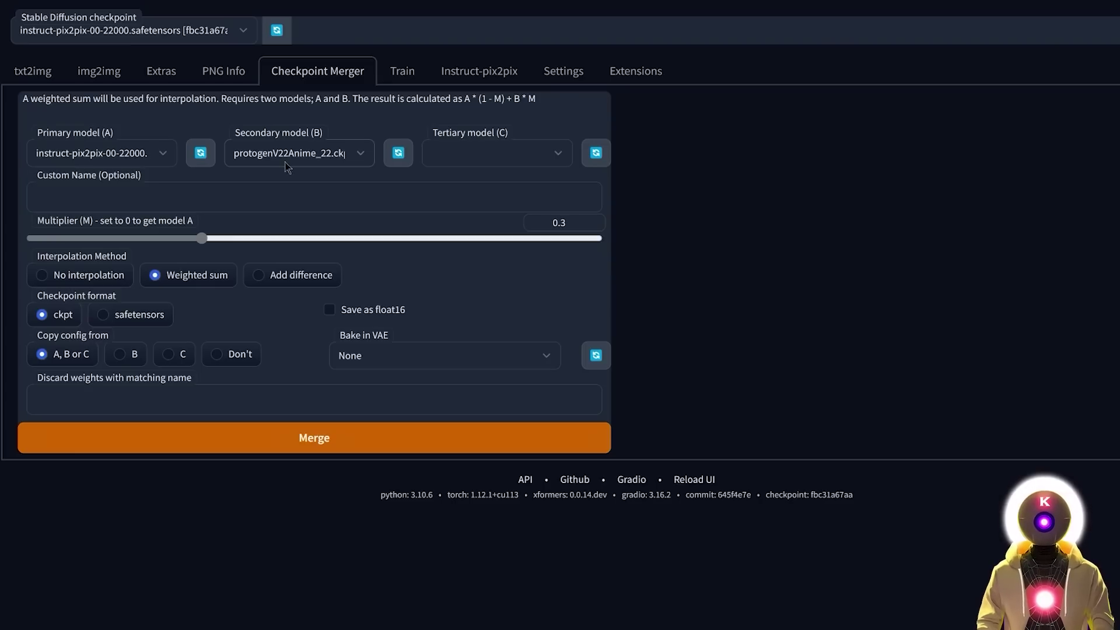
{"action": "left_click", "coordinate": [506, 153]}
{"action": "left_click", "coordinate": [496, 299]}
Merge as 'PROTOPIX2PIX' with multiplier 1 using Add difference interpolation
{"action": "left_click", "coordinate": [101, 202]}
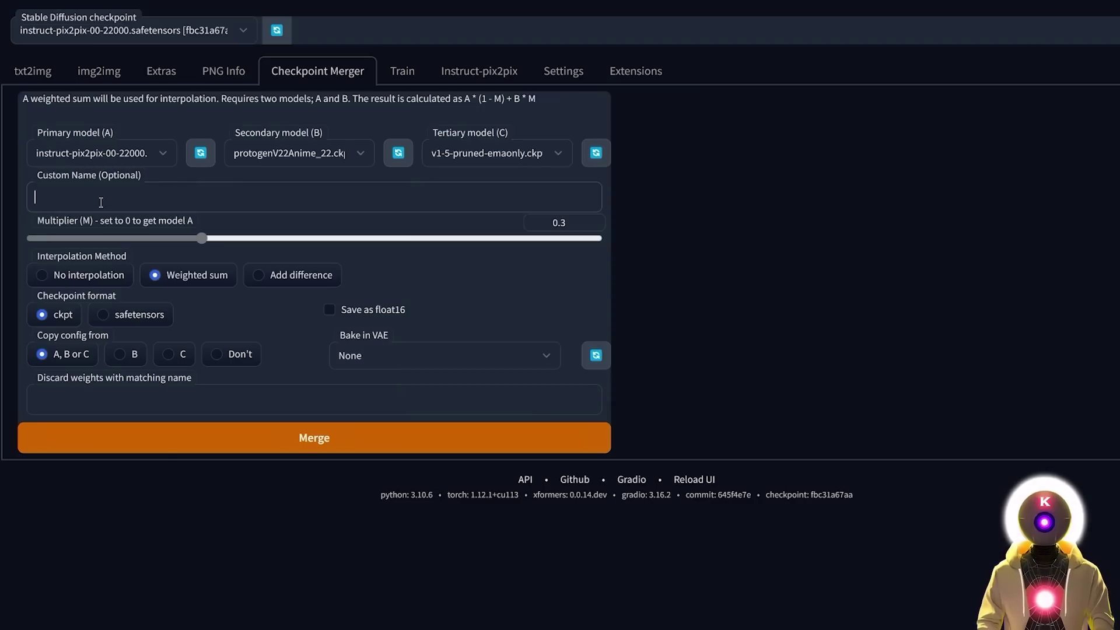
{"action": "type", "text": "PROTOPIX2PIX"}
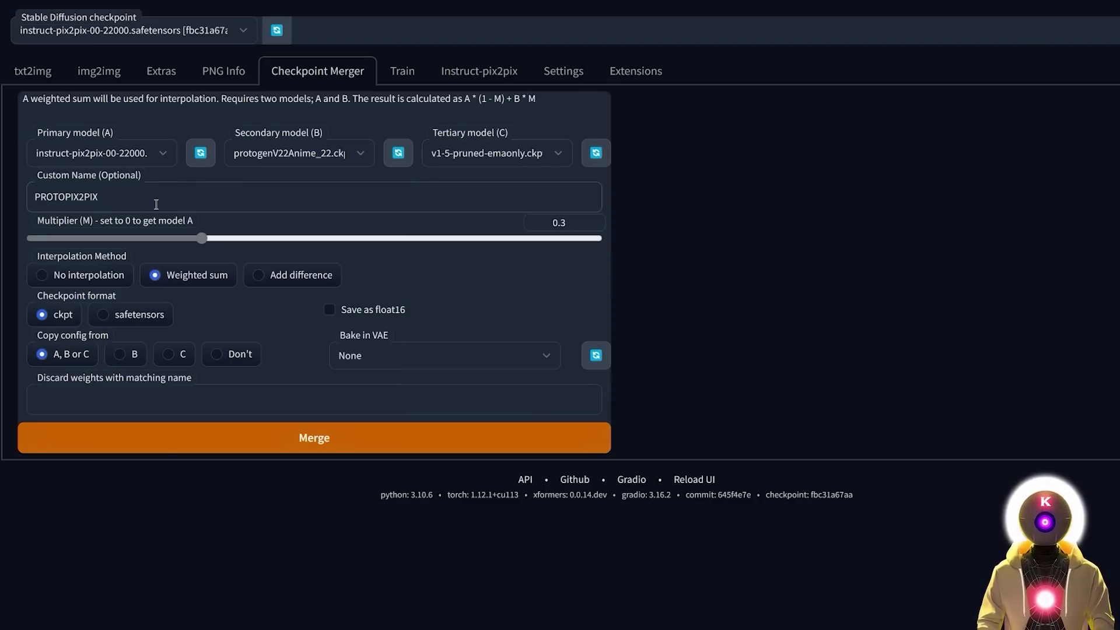
{"action": "left_click_drag", "start_coordinate": [201, 238], "coordinate": [671, 250]}
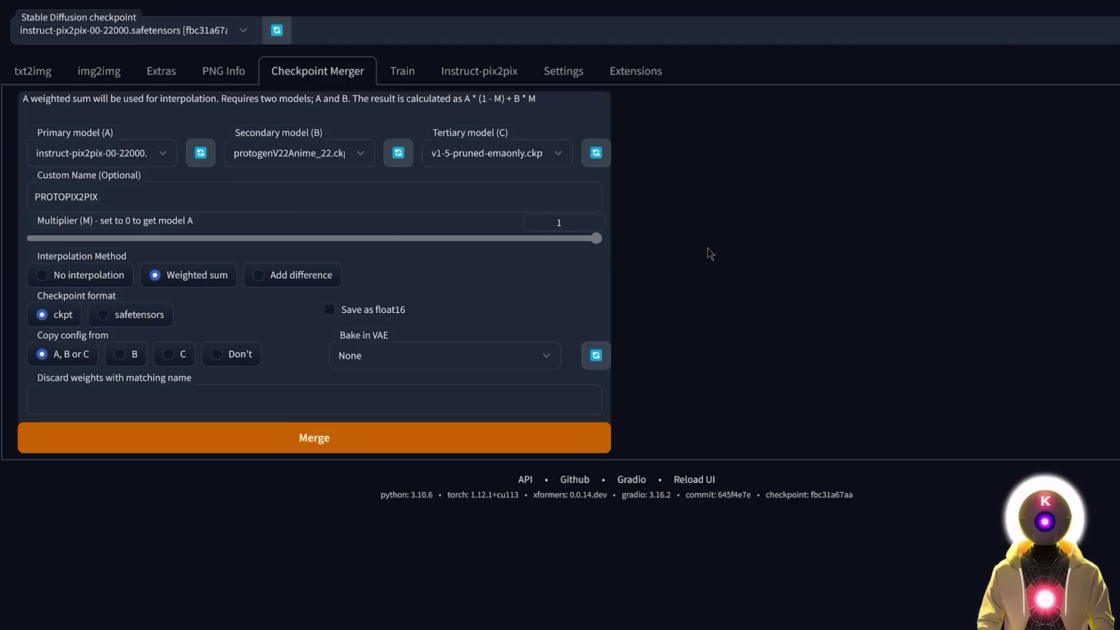
{"action": "left_click", "coordinate": [283, 276]}
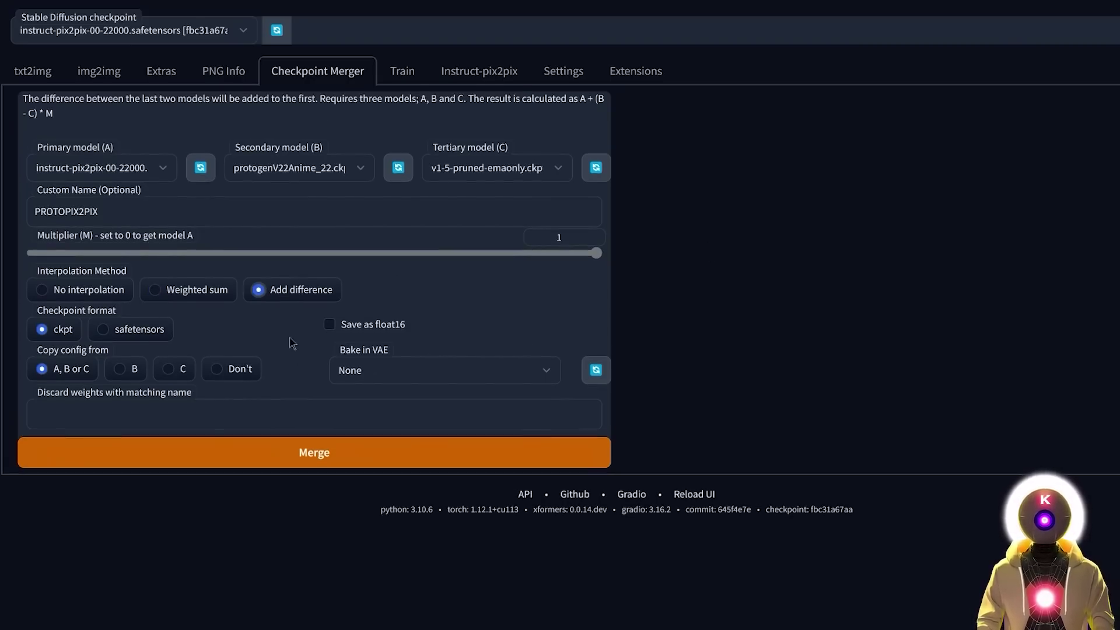
{"action": "left_click", "coordinate": [321, 460]}
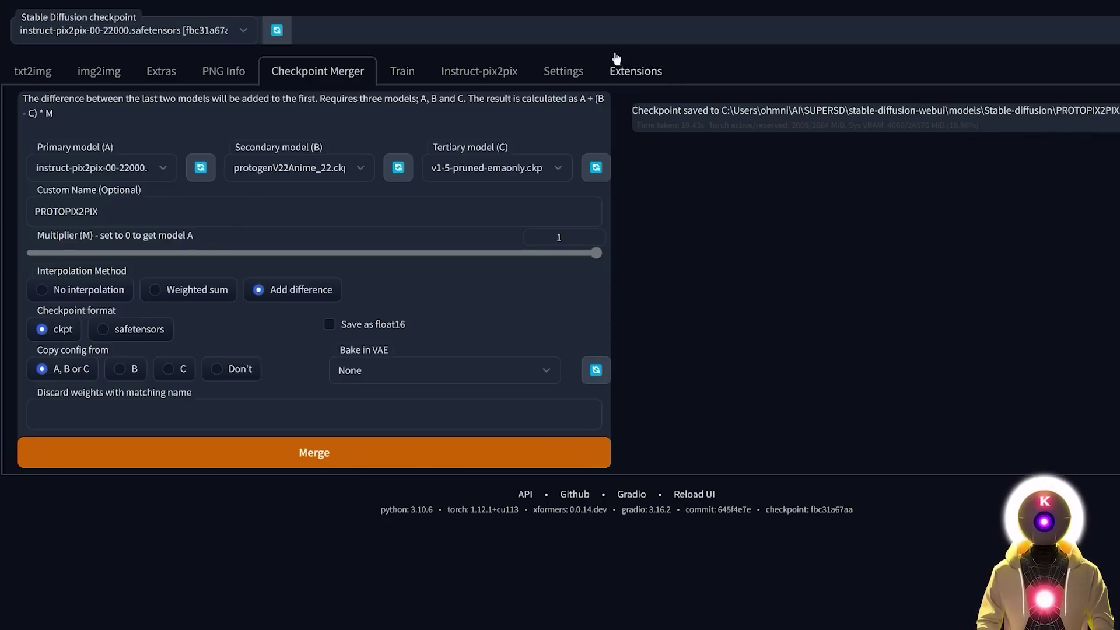
Load PROTOPIX2PIX.pix2pix.ckpt as the active checkpoint on the Instruct-pix2pix tab
{"action": "left_click", "coordinate": [485, 73]}
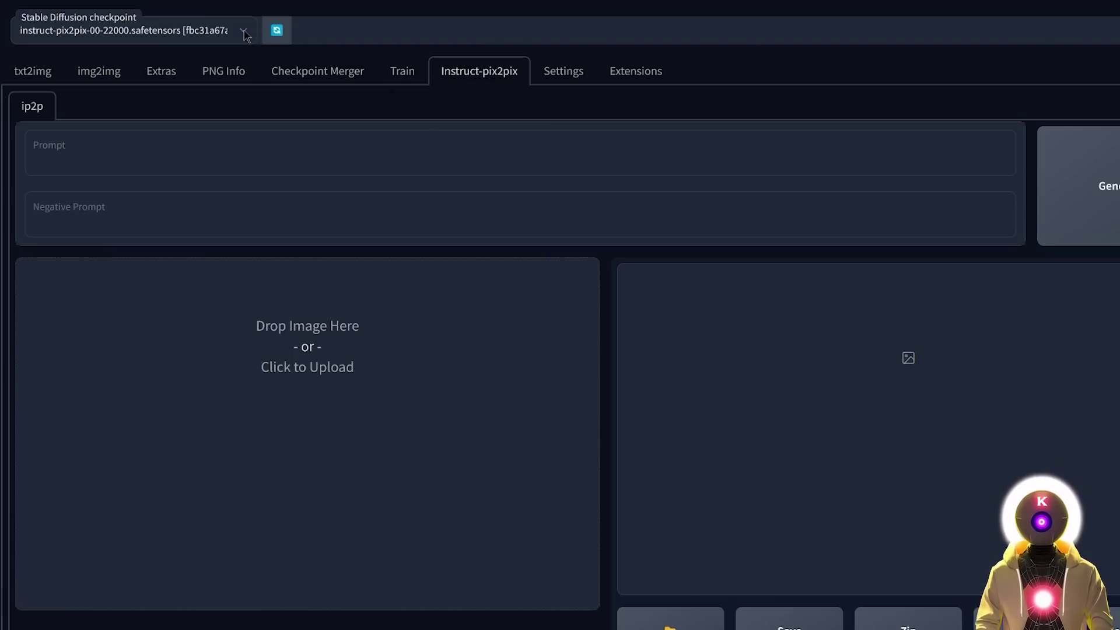
{"action": "left_click", "coordinate": [237, 29]}
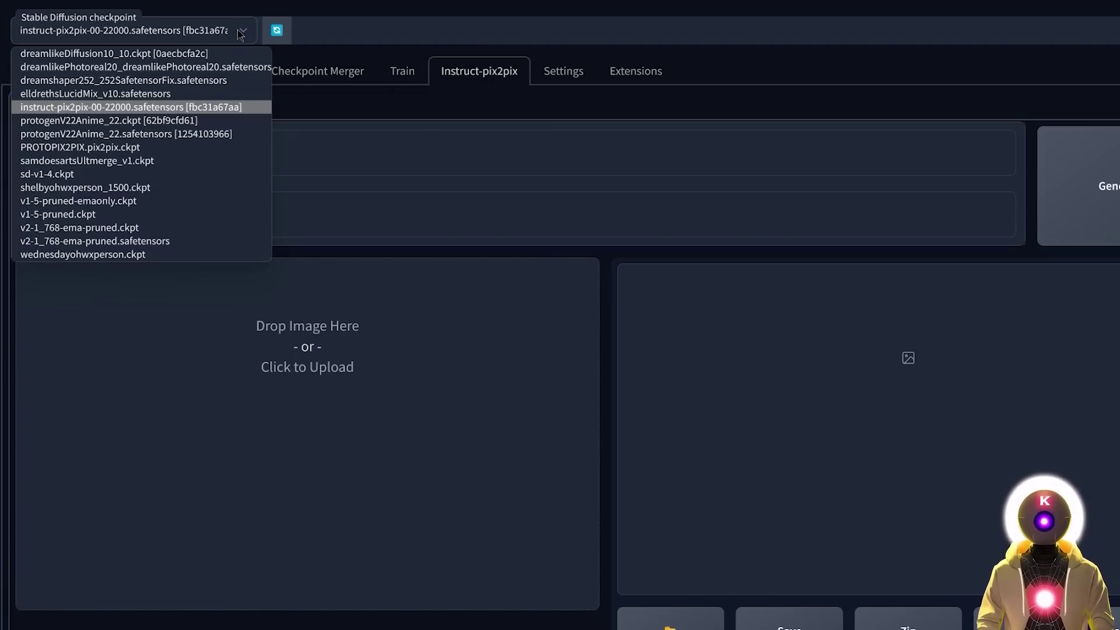
{"action": "left_click", "coordinate": [88, 142]}
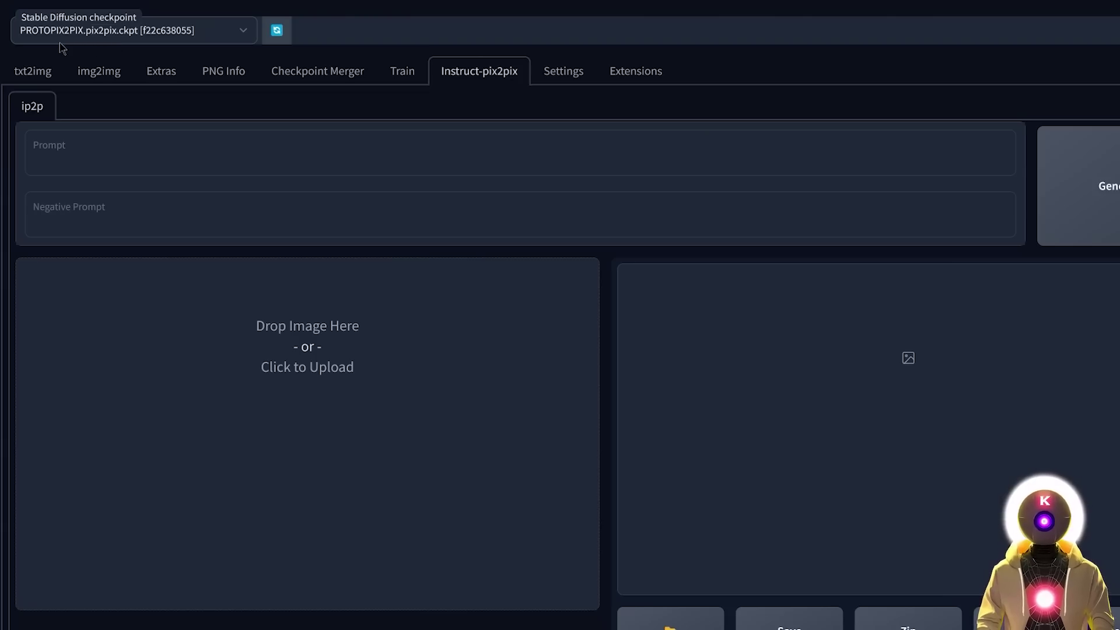